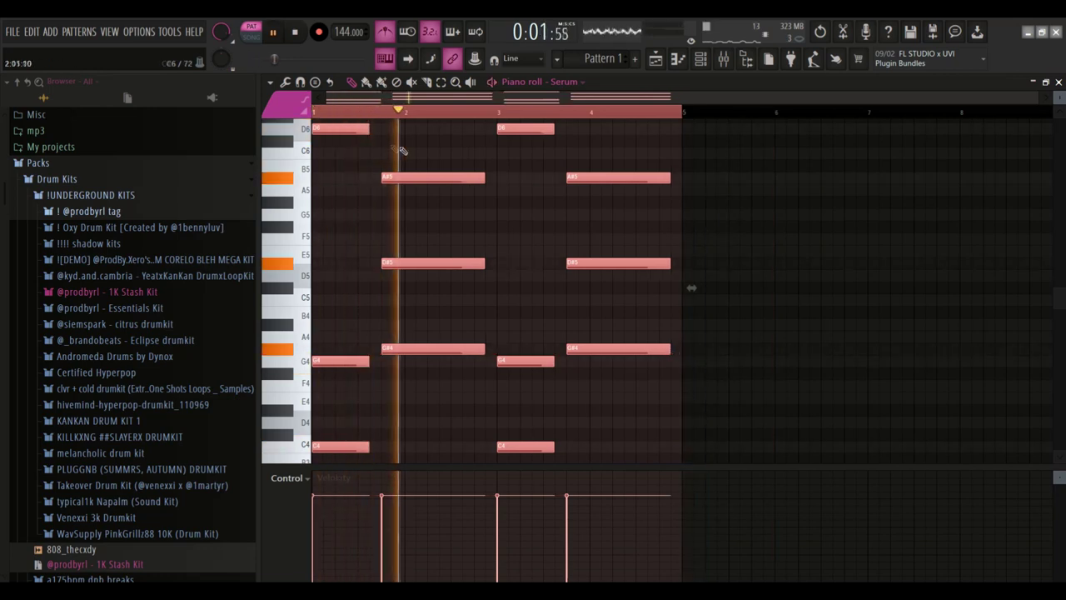
Step: Shorten all the Serum chord notes slightly and turn off the metronome
drag(375, 131, 364, 132)
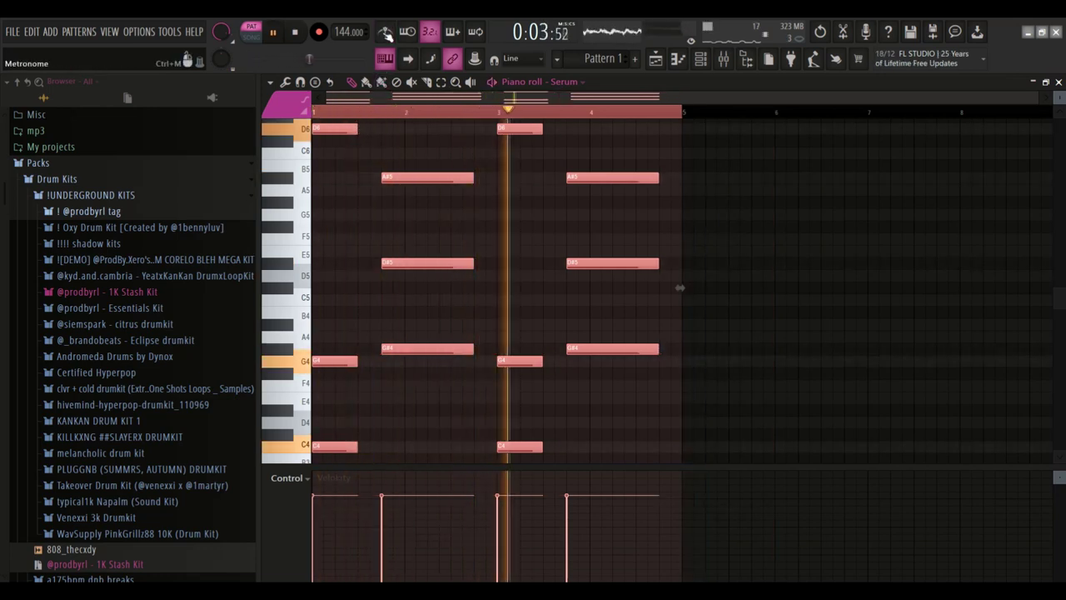
scroll(430, 198, up, 3)
ctrl+click(488, 164)
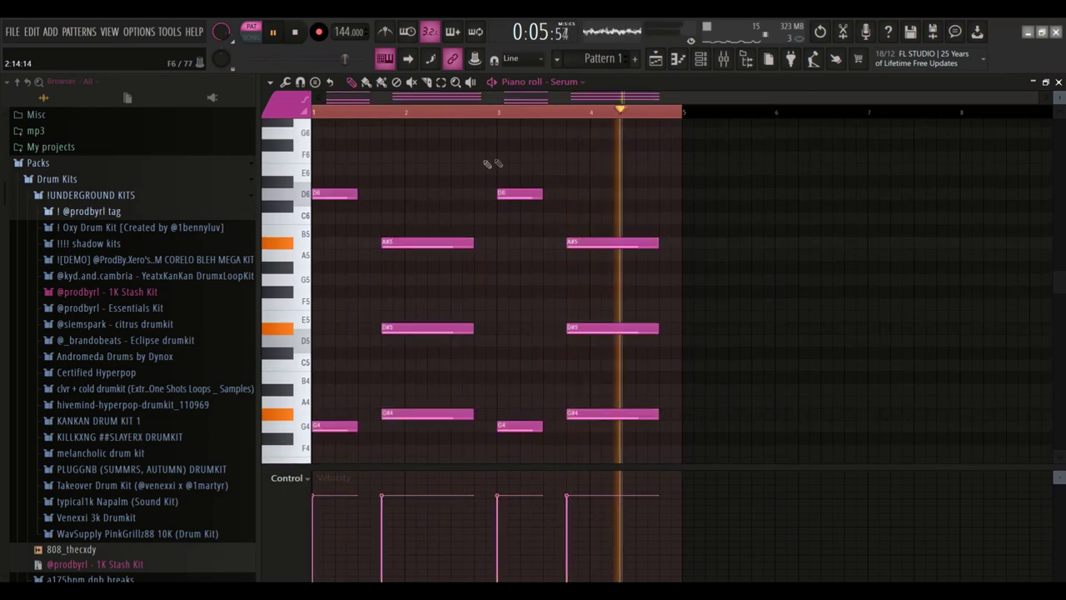
Step: Extend the A#5, D#5 and G#4 notes of the second and fourth chords to the ends of bars 2 and 4
scroll(406, 216, down, 4)
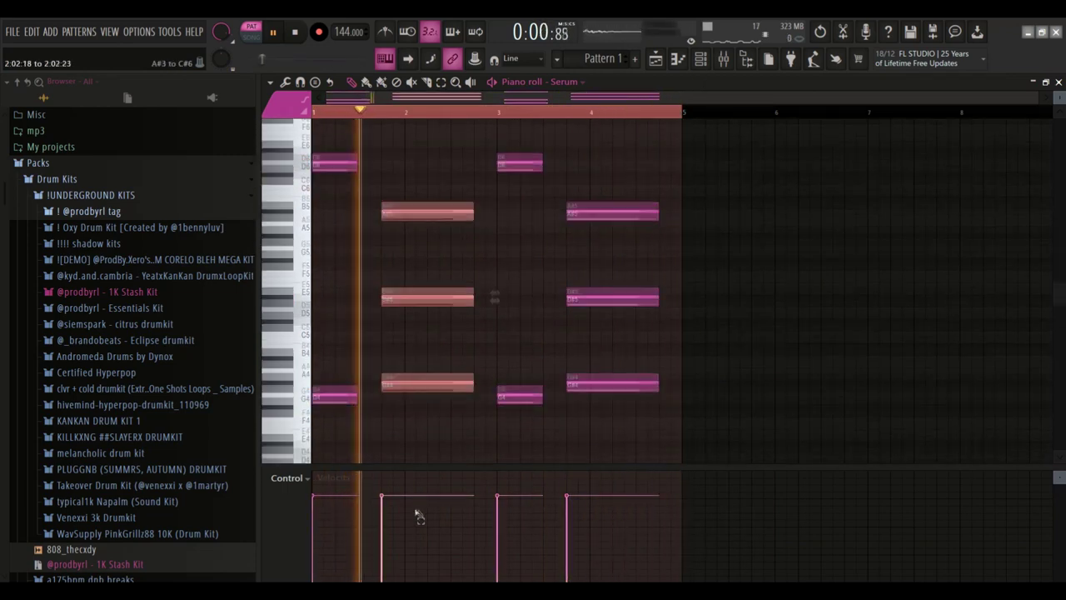
scroll(506, 340, up, 3)
drag(599, 391, 648, 135)
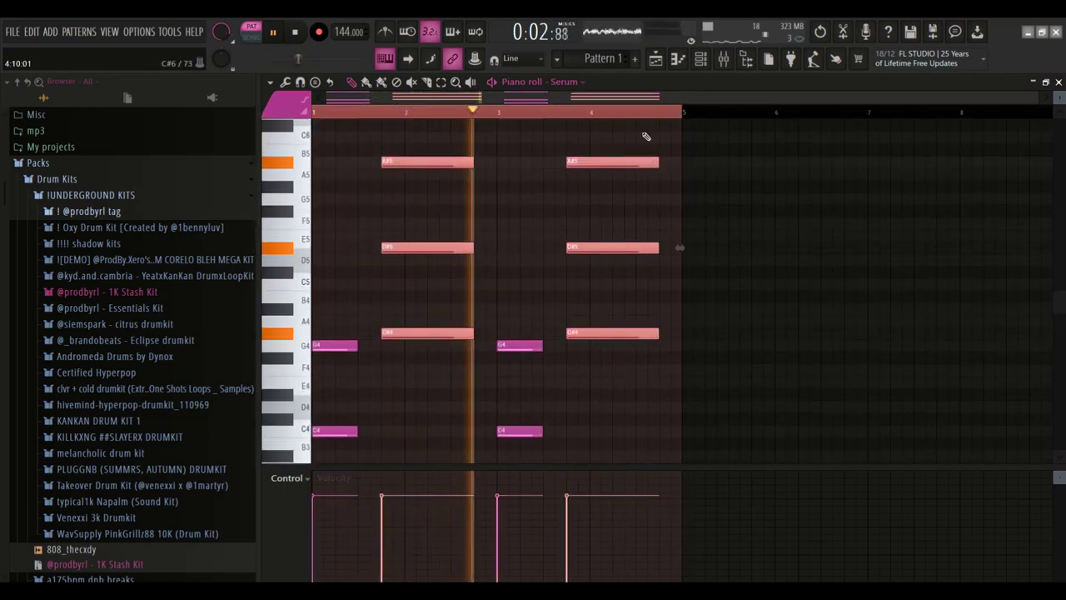
scroll(647, 153, up, 1)
drag(658, 199, 682, 201)
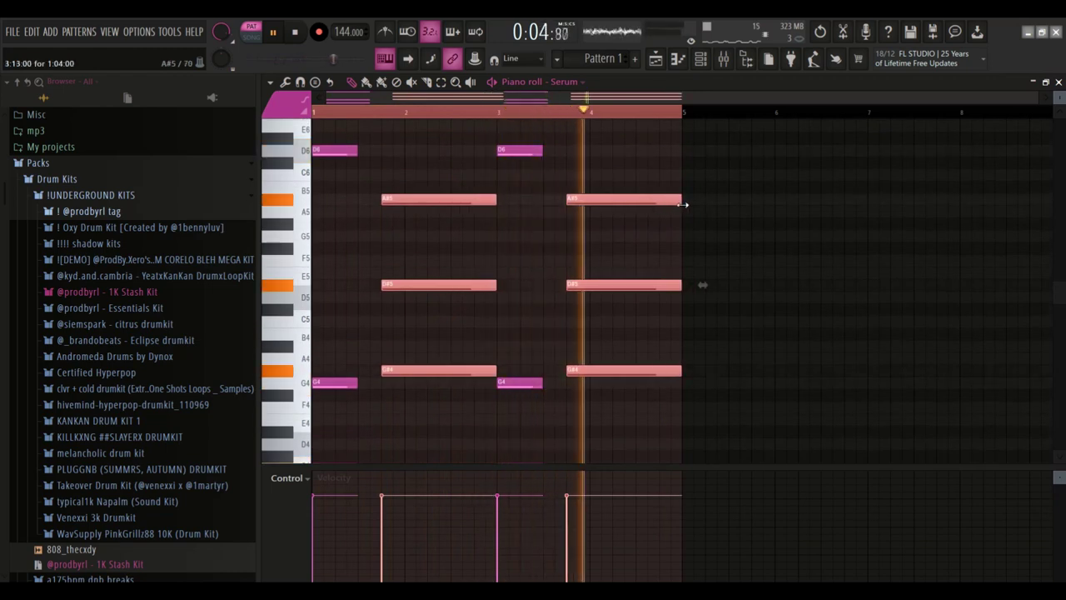
Step: Stop playback and clone the Serum channel in the channel rack
click(702, 65)
key(space)
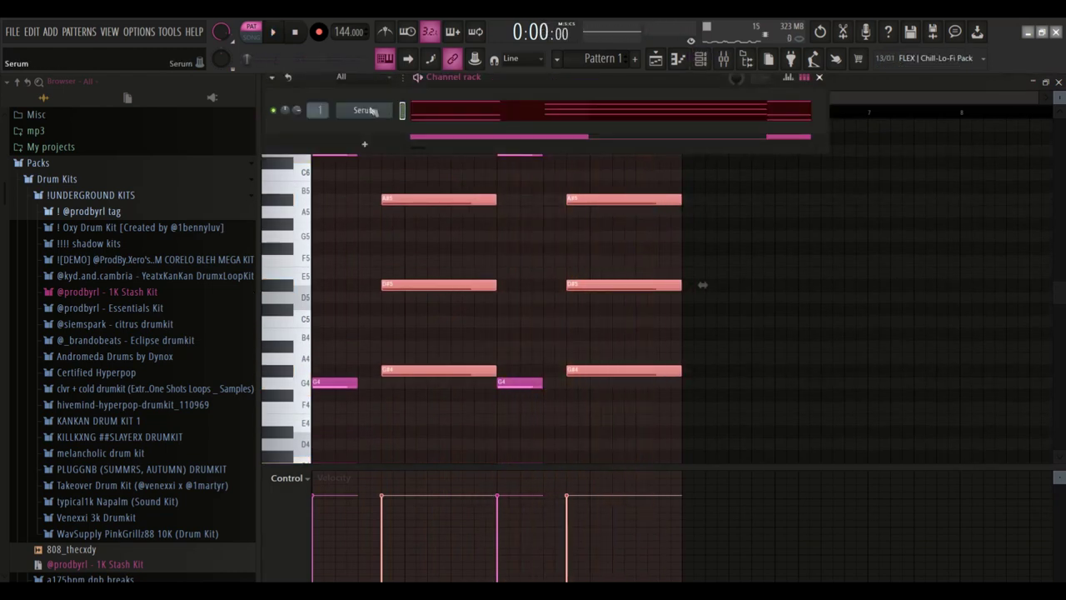
right_click(374, 111)
click(431, 224)
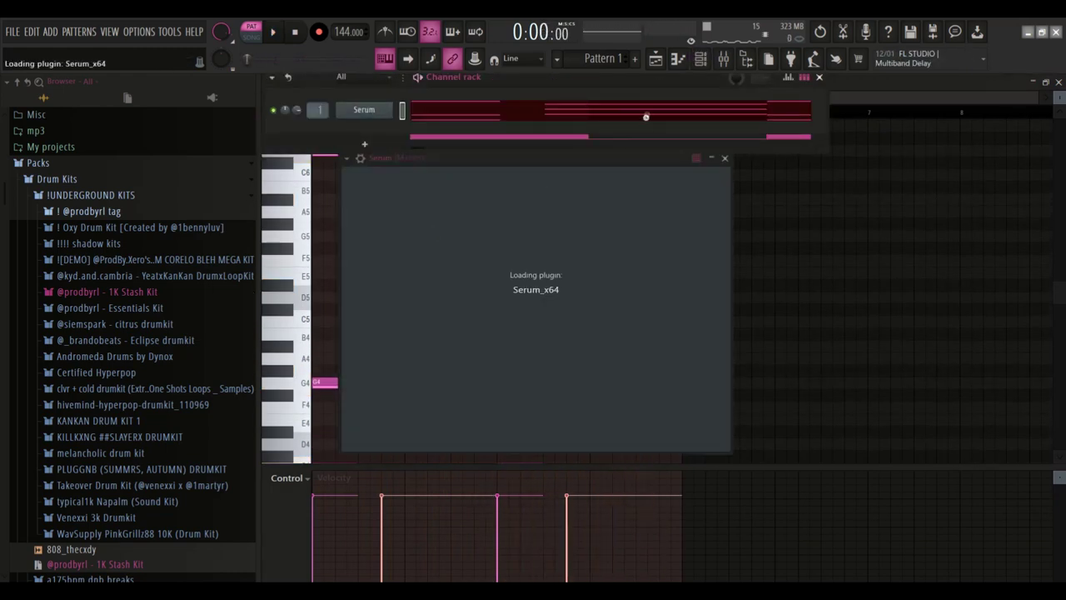
Step: Load Fruity Parametric EQ 2 into the first effect slot of mixer track Insert 1
click(724, 61)
click(309, 191)
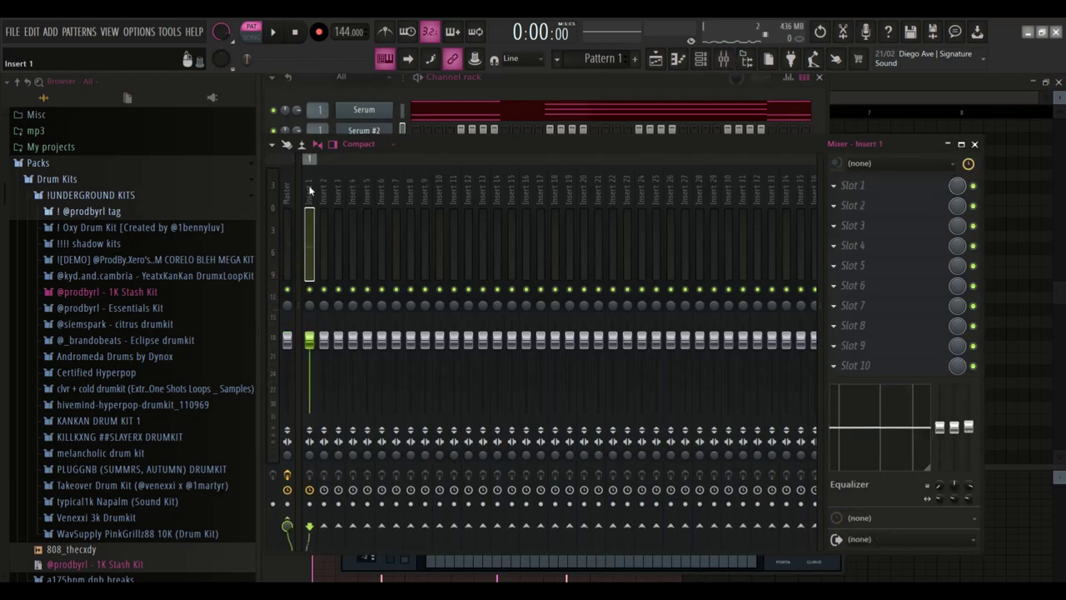
click(842, 194)
mouse_move(851, 202)
click(676, 218)
Step: Set EQ band 1 to a high-pass filter with a steeper slope and raise its cutoff into the low mids
right_click(404, 314)
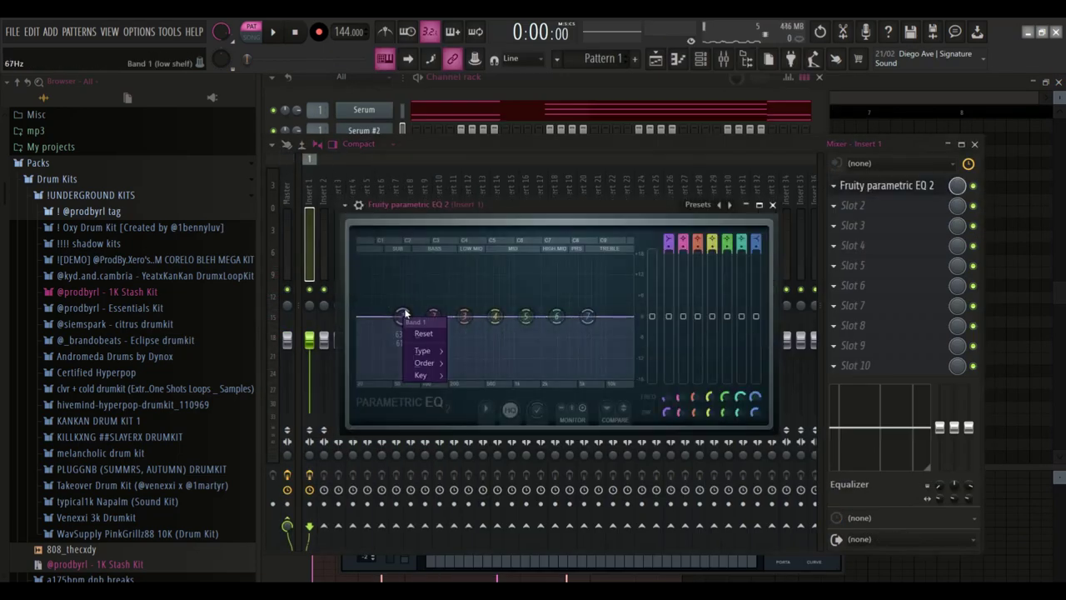
mouse_move(423, 351)
click(471, 387)
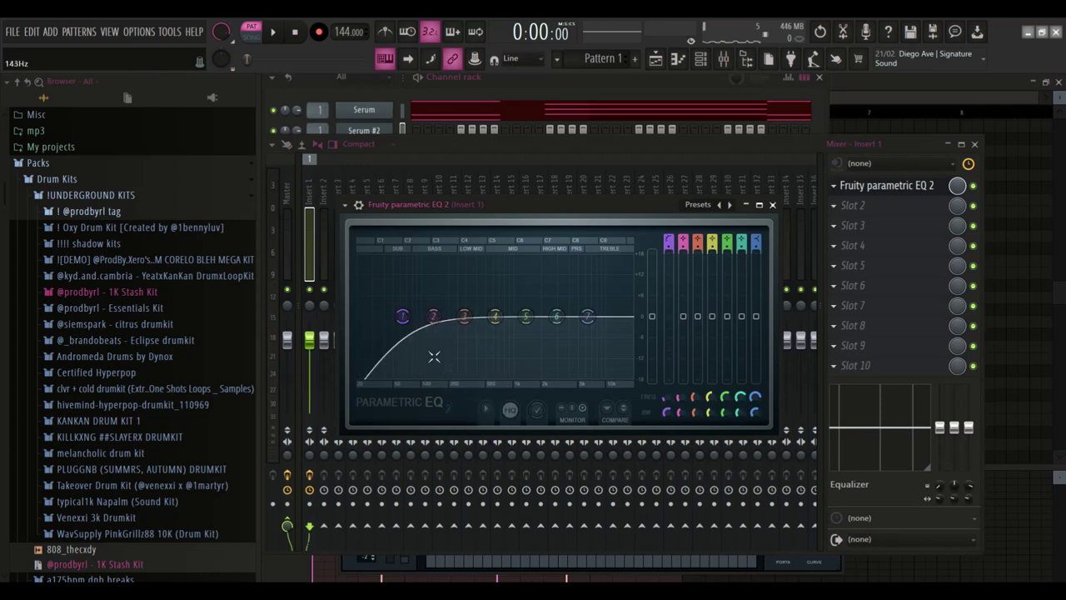
click(459, 364)
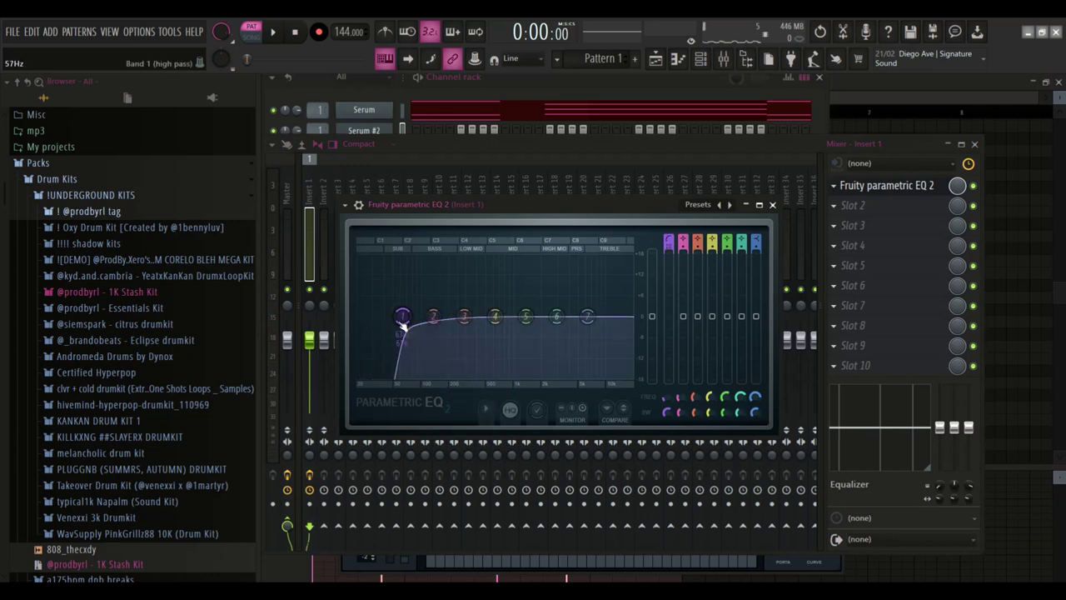
key(space)
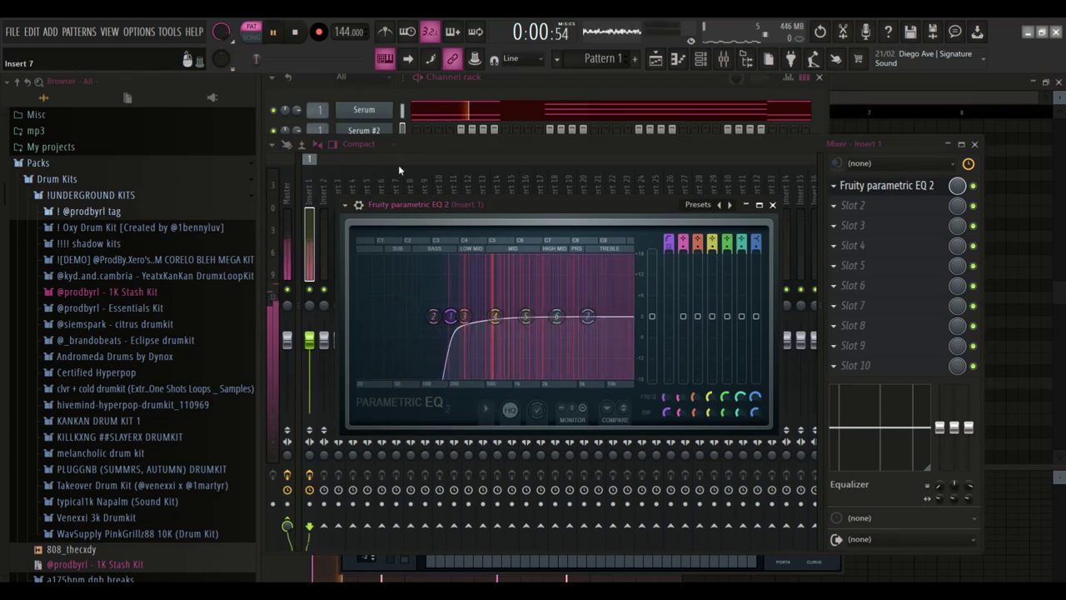
Step: Open the Serum #2 instrument and change its preset to SYNTH - VIVA from the Alyx Serum Bank
right_click(388, 129)
click(368, 131)
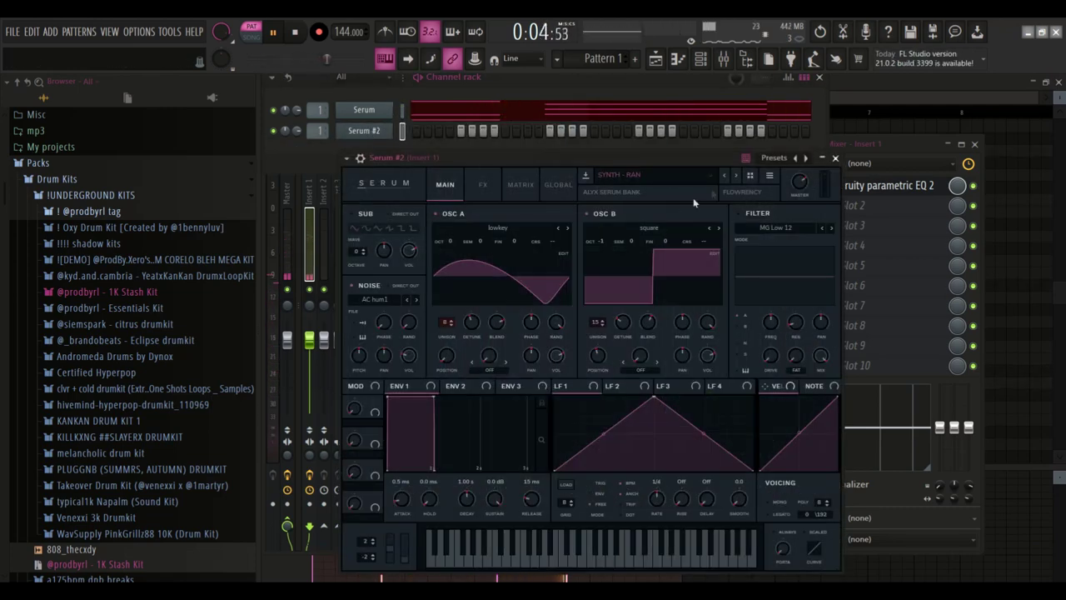
click(737, 177)
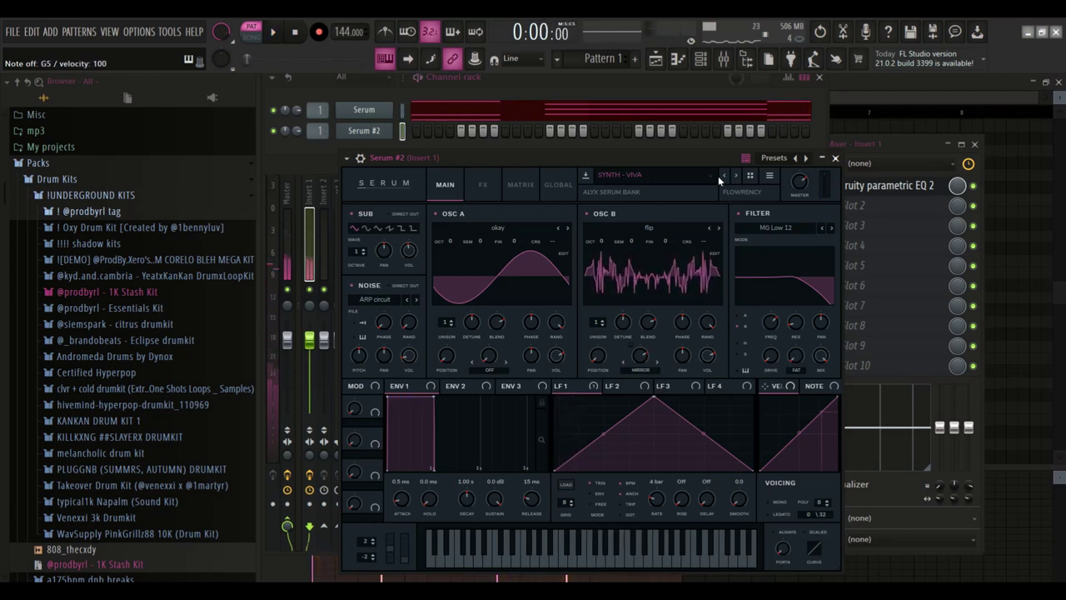
Step: Record a four-bar melody with Serum #2 over the chords
click(319, 33)
click(527, 368)
key(space)
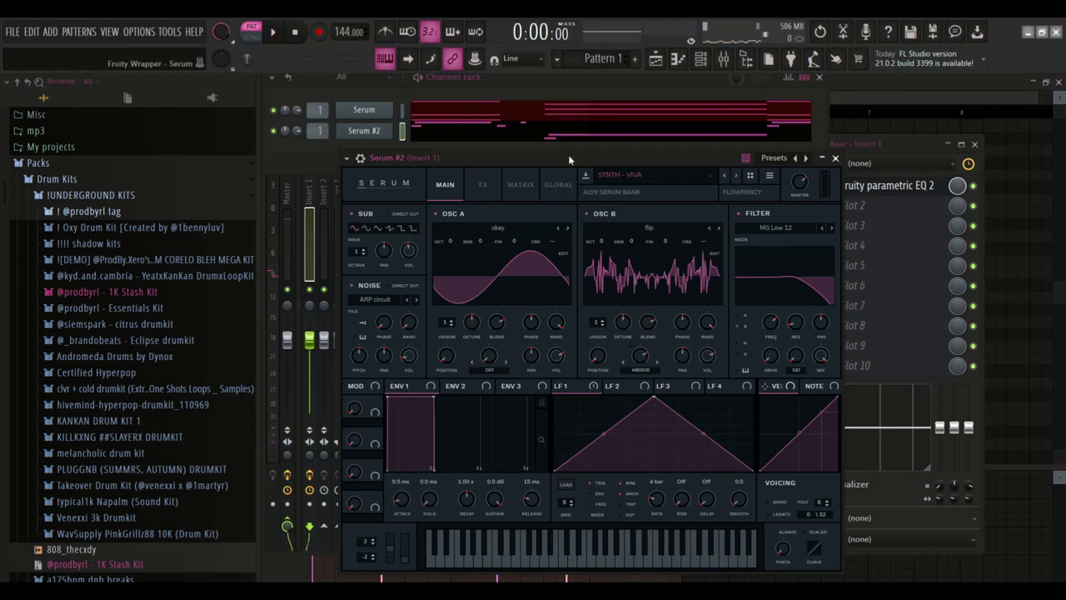
Step: Open Serum #2's recorded melody in the piano roll and lower the short E5 note near the end of bar 4 to D#5
click(581, 135)
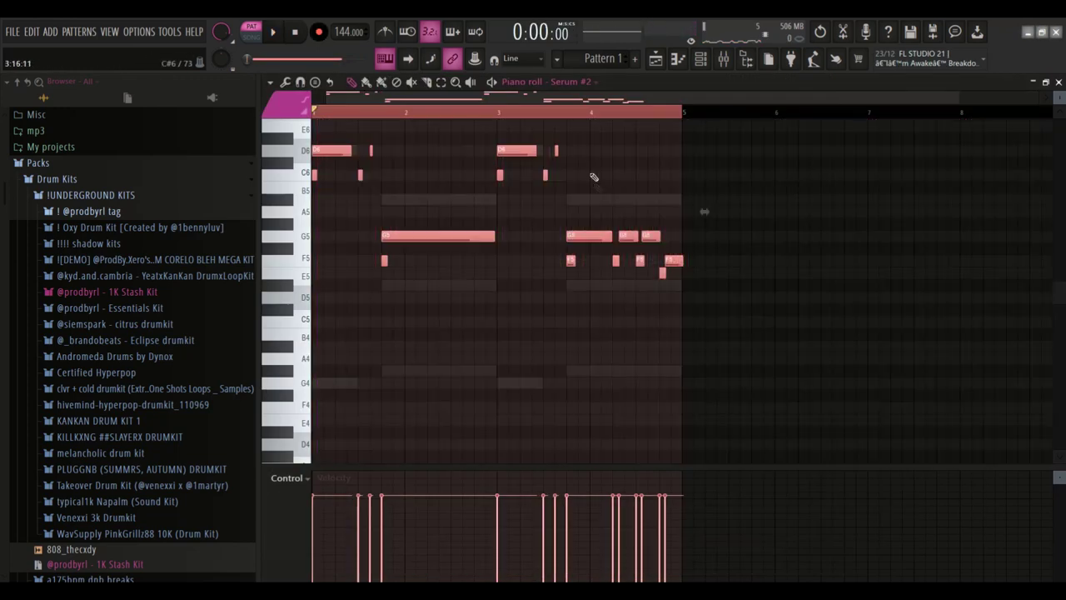
key(space)
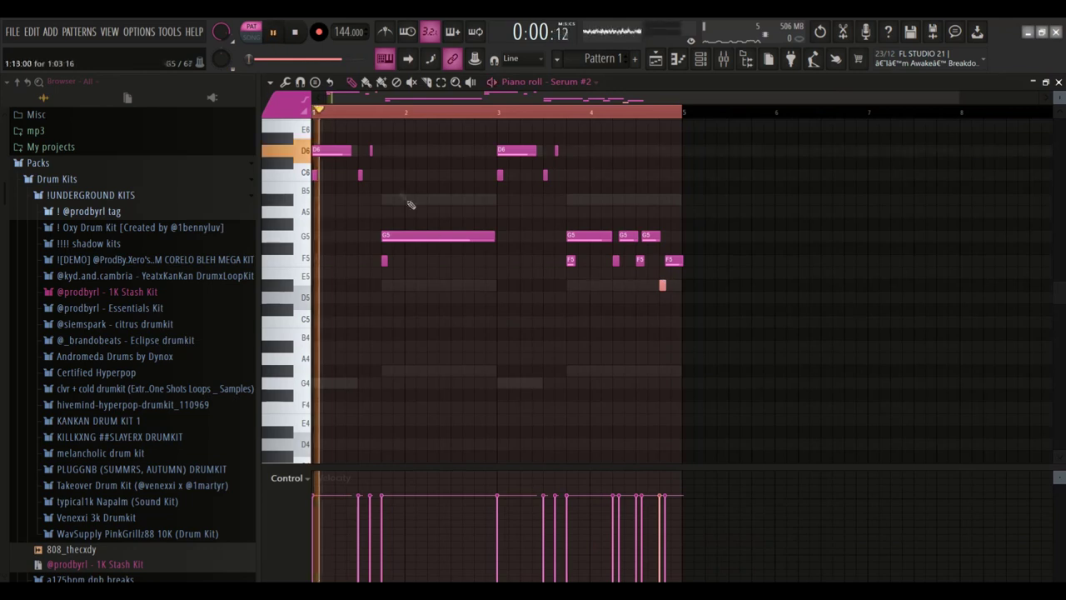
scroll(348, 185, up, 3)
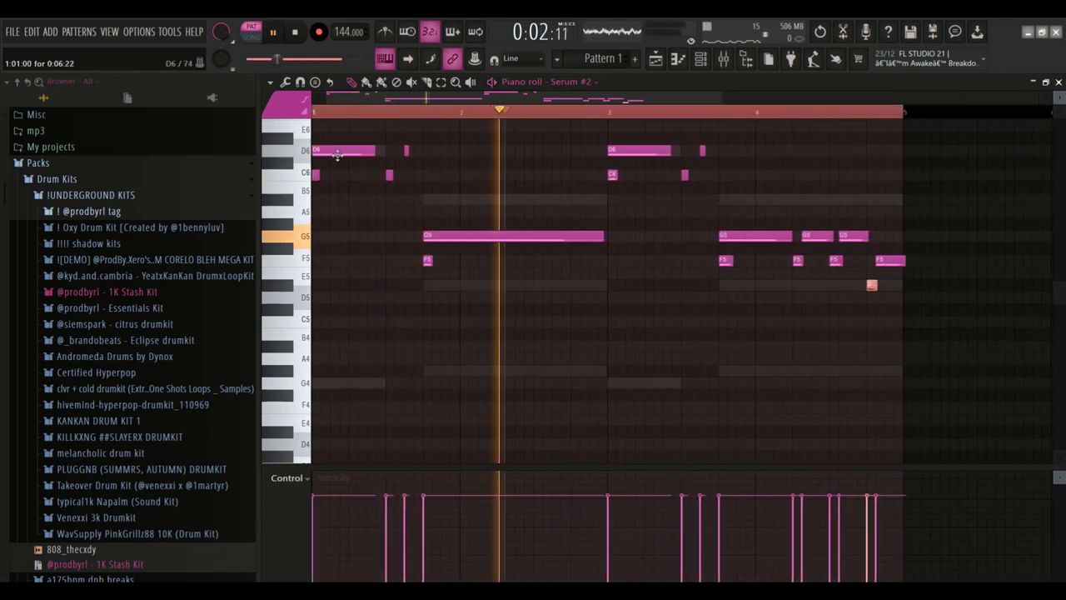
Step: Nudge the long D6 notes in bars 1 and 3 and the long G5 note slightly later in time
ctrl+click(335, 154)
ctrl+shift+click(451, 237)
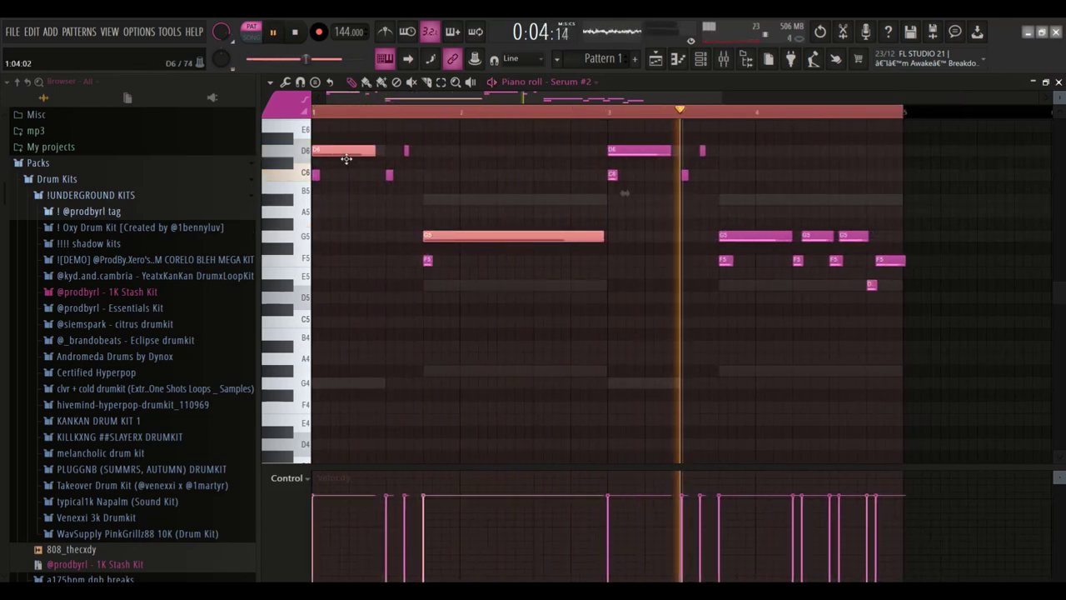
drag(344, 156, 350, 156)
drag(635, 160, 648, 160)
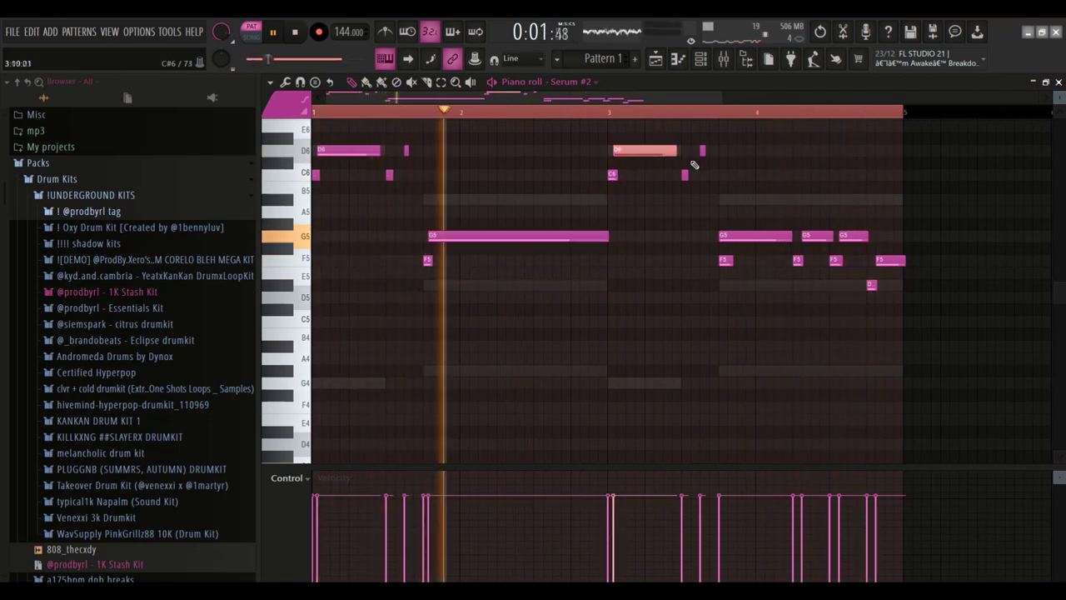
key(ctrl+a)
key(alt+q)
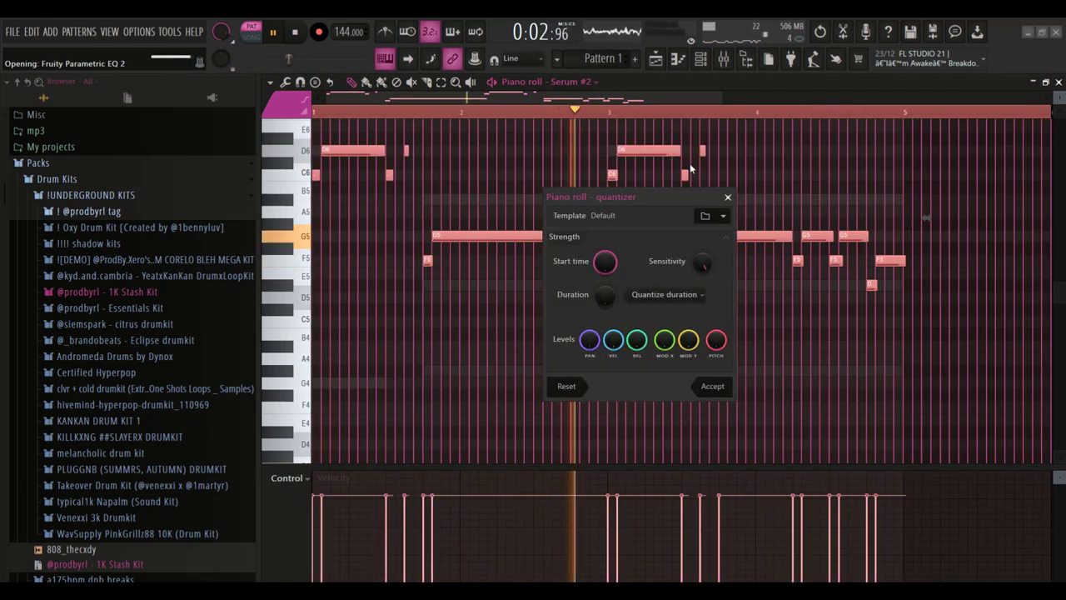
click(728, 199)
Step: Shorten the last F5 note to end before bar 5 and trim both ends of the first G5 note around bar 4
drag(897, 263, 892, 264)
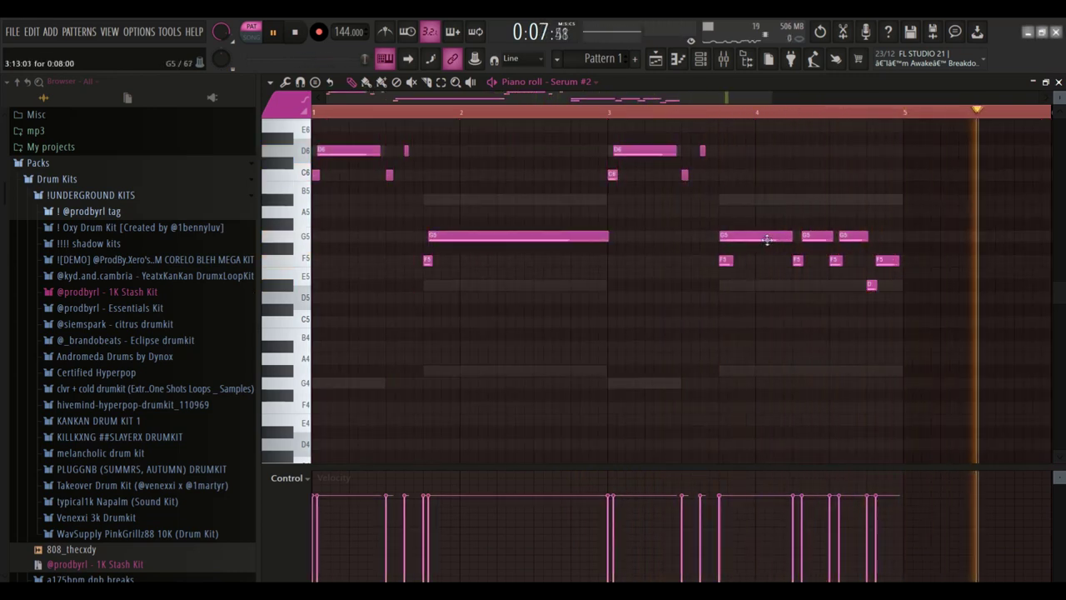
drag(784, 242, 788, 240)
key(space)
Step: Solo the Serum #2 channel in the channel rack and play the pattern
click(706, 65)
right_click(275, 132)
click(289, 134)
key(space)
Step: Set Serum #2's voicing to mono with portamento always on and a portamento time of 43 ms
click(358, 132)
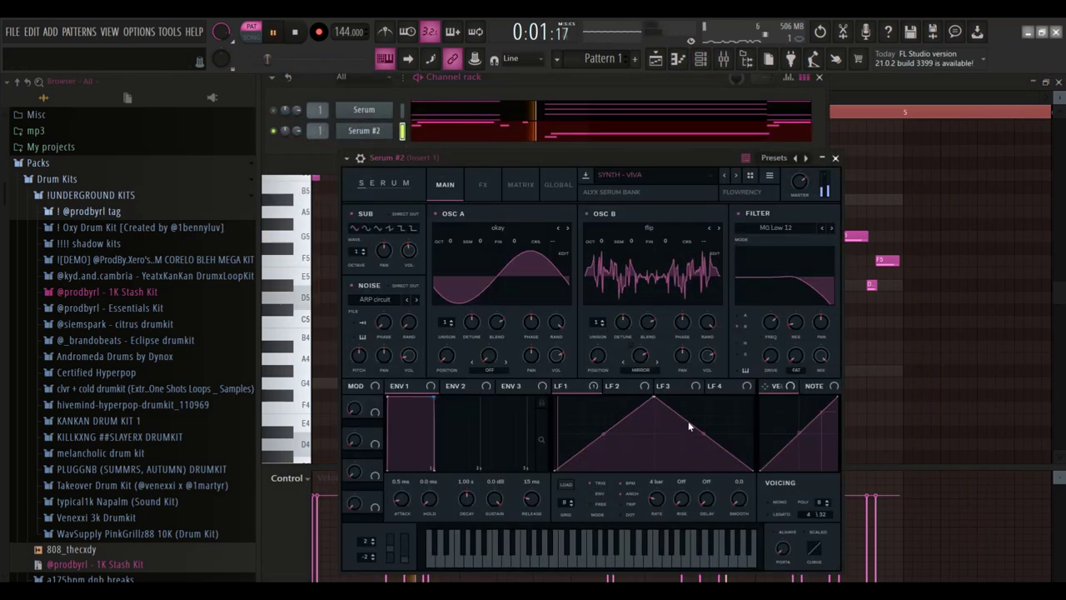
mouse_move(782, 547)
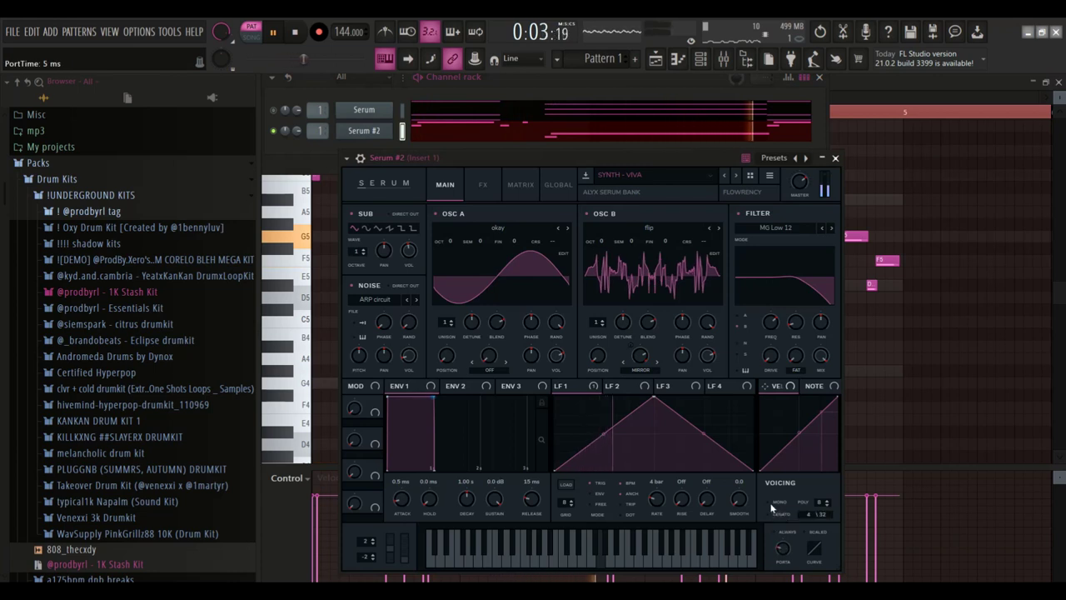
click(775, 503)
click(773, 533)
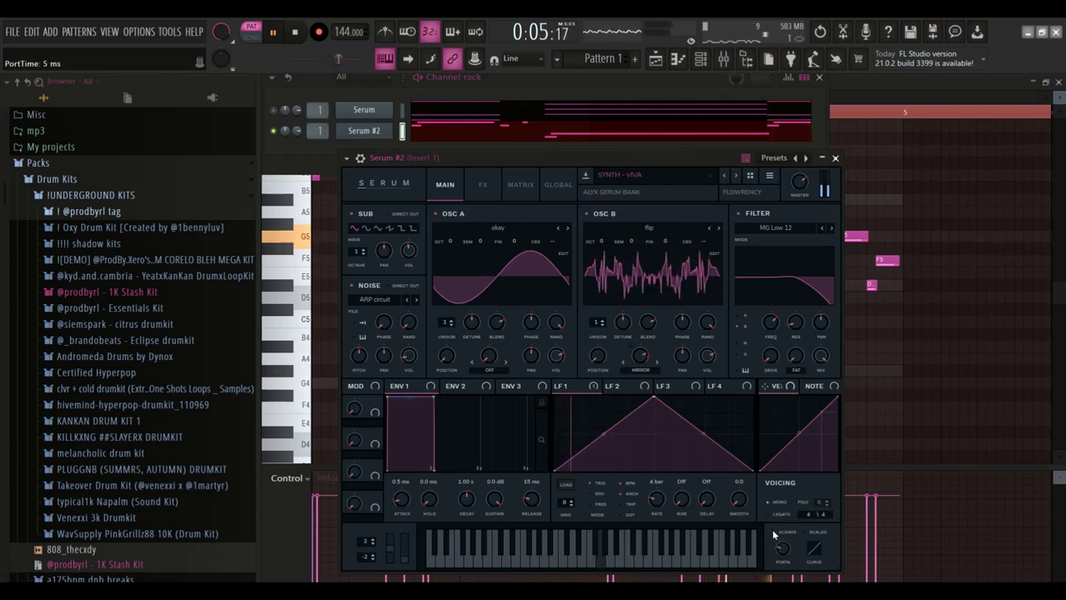
drag(785, 550, 786, 538)
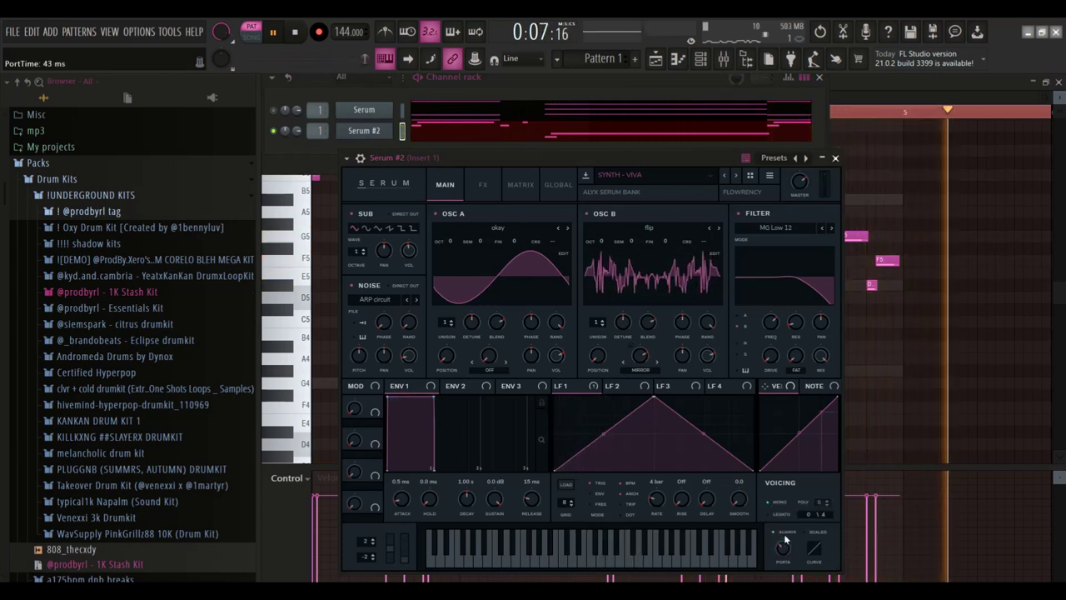
click(888, 354)
right_click(890, 354)
key(ctrl+a)
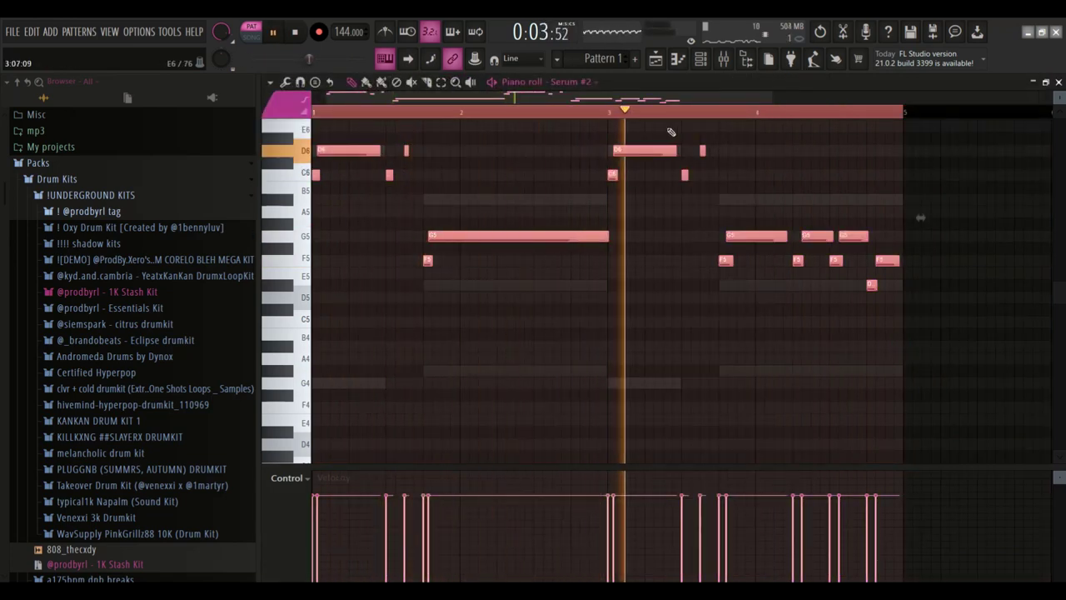
drag(623, 233, 611, 240)
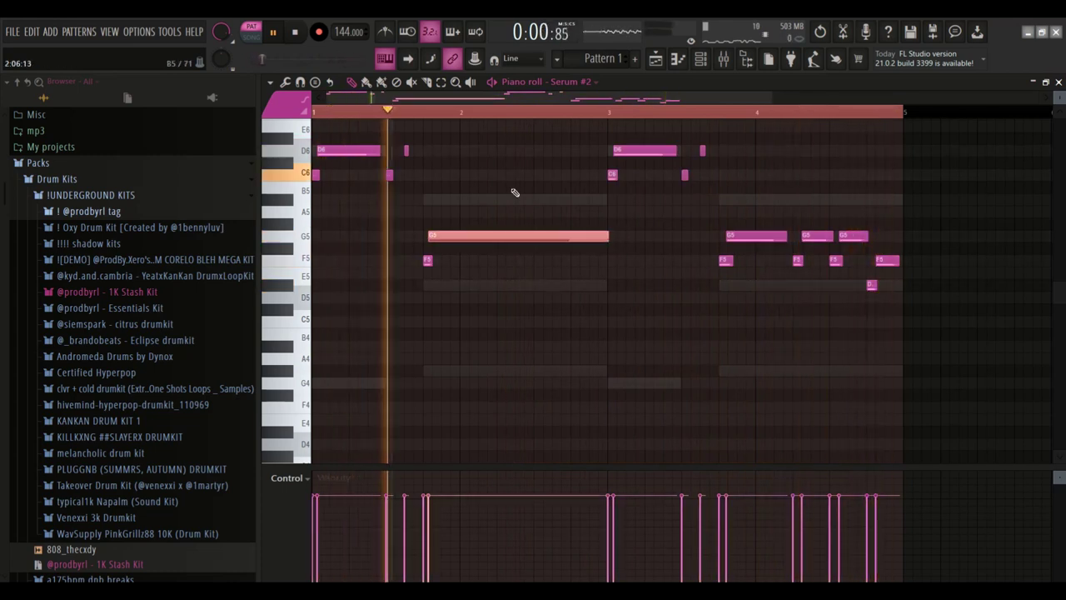
Step: Unmute the Serum chord channel and play it together with the Serum #2 melody
click(702, 61)
key(space)
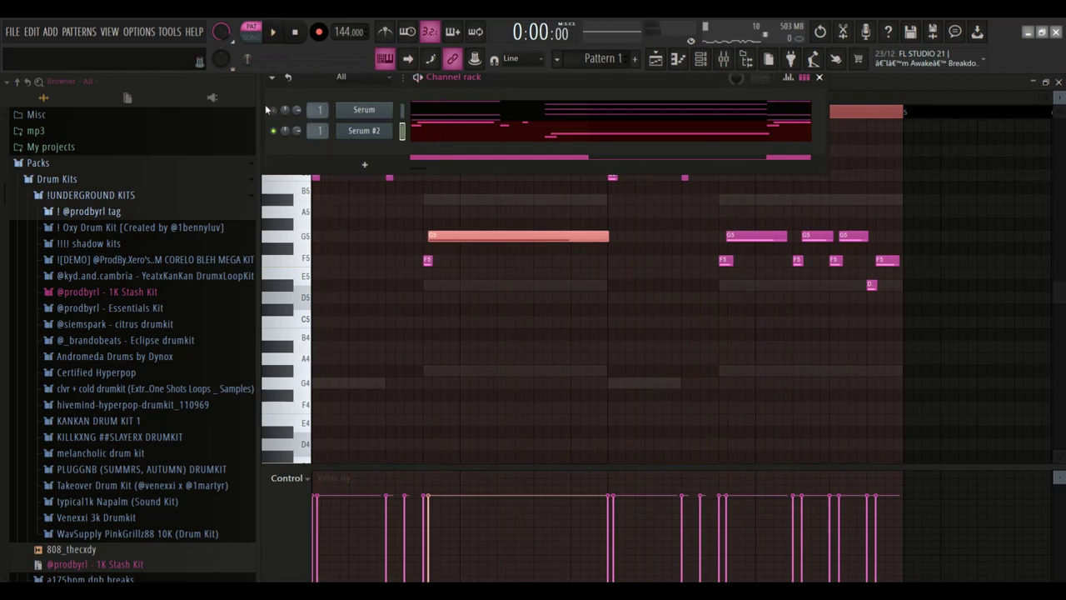
key(space)
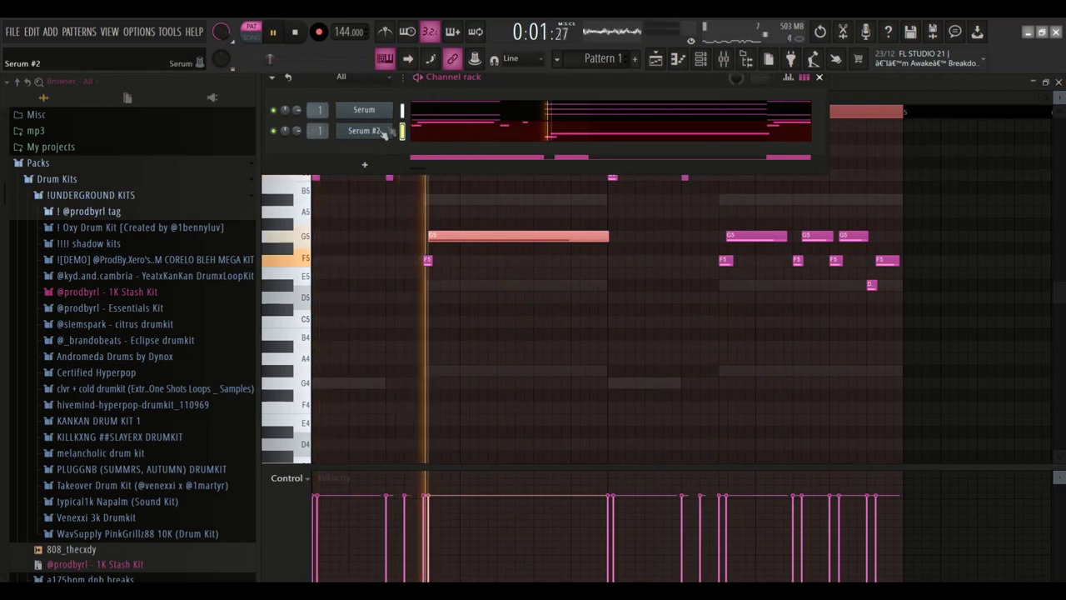
key(space)
Step: Transpose both Serum channels up four semitones and play the pattern
click(272, 77)
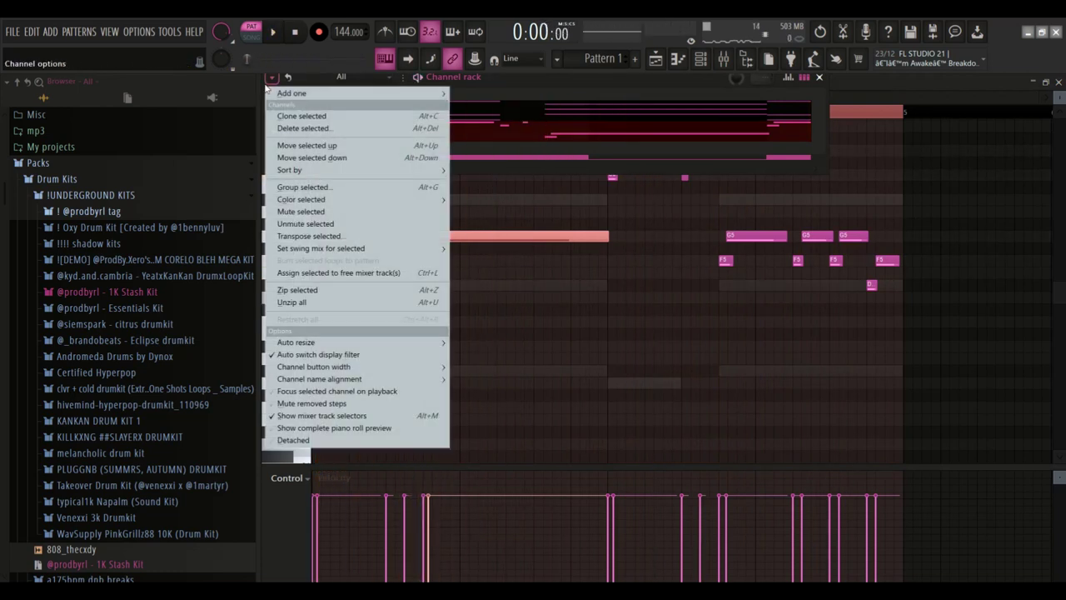
click(312, 237)
key(space)
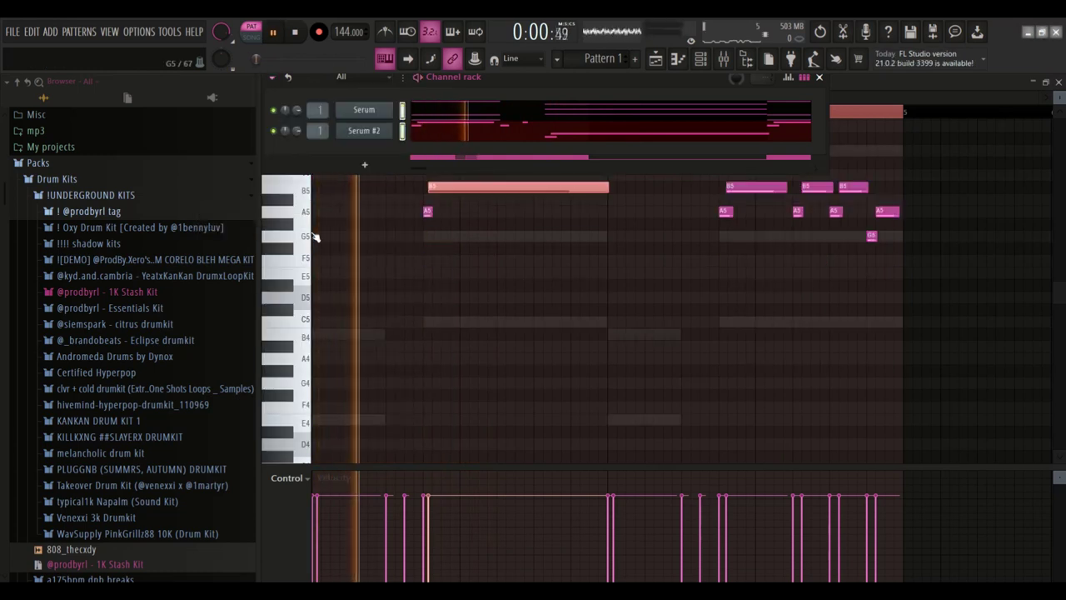
Step: Clone the Serum #2 channel and load the LEAD - ANXIETY preset from the contamination Serum bank into the copy
right_click(375, 131)
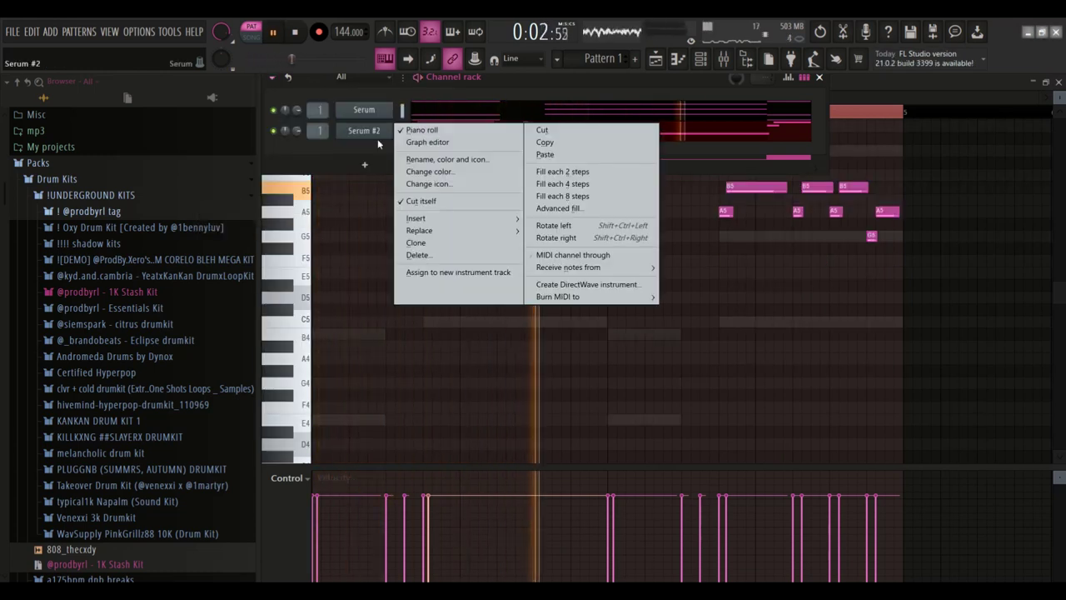
click(415, 242)
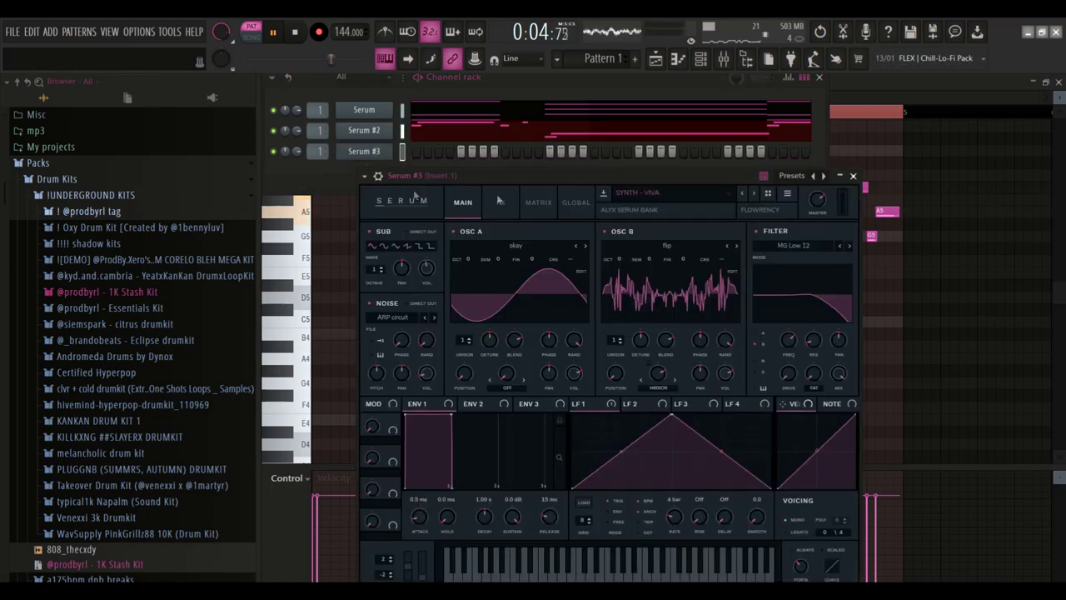
click(707, 199)
mouse_move(678, 336)
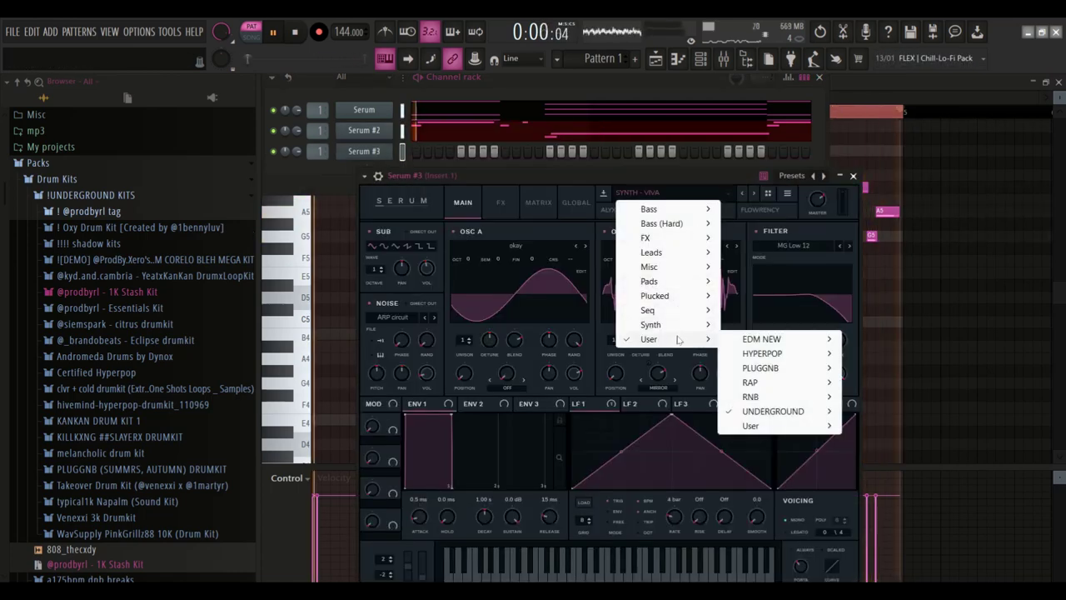
mouse_move(773, 411)
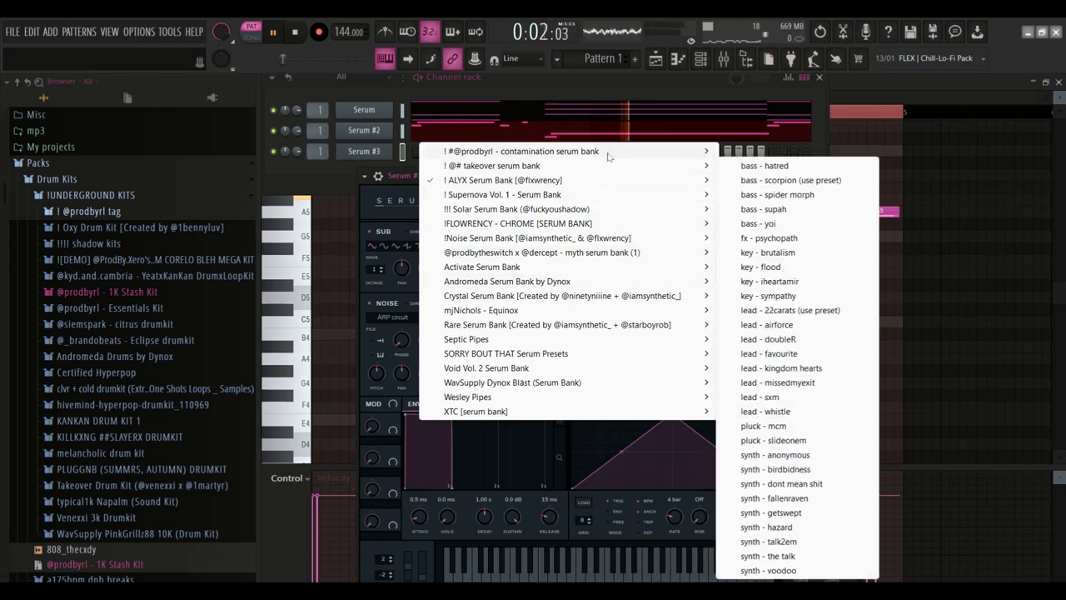
mouse_move(606, 154)
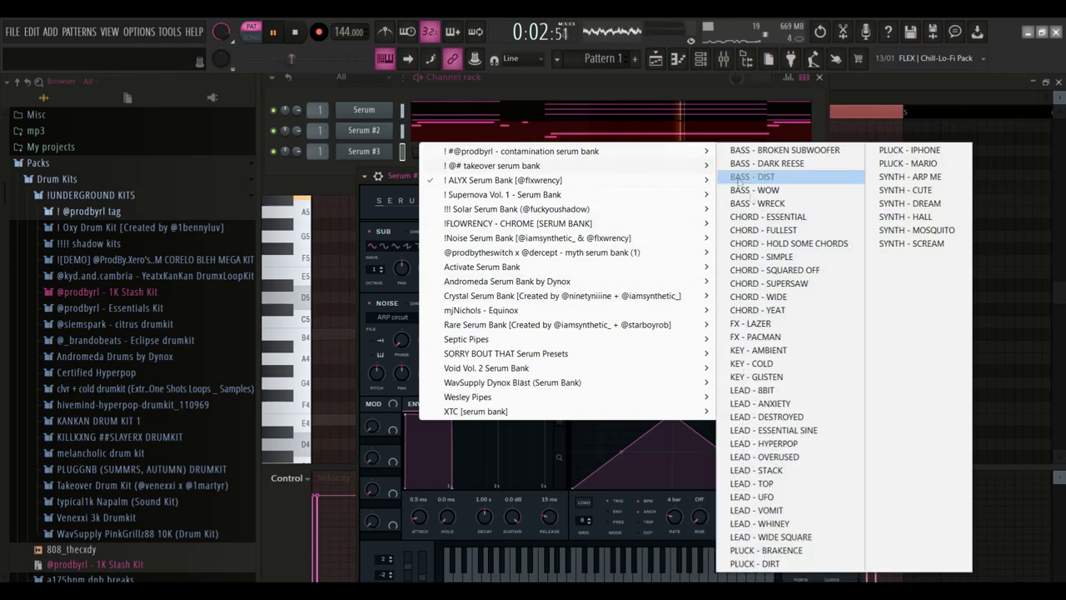
click(767, 404)
Step: In Serum #3's piano roll, sketch a melody starting with B4, C5, B5 and G5, removing the misplaced E5
right_click(385, 152)
click(417, 145)
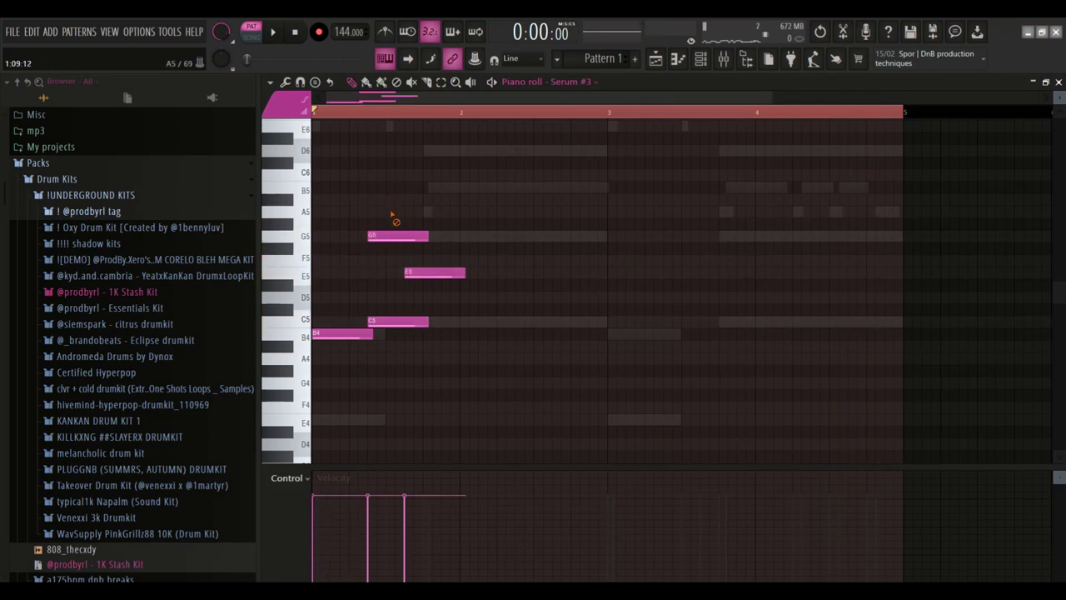
click(425, 189)
right_click(435, 273)
key(space)
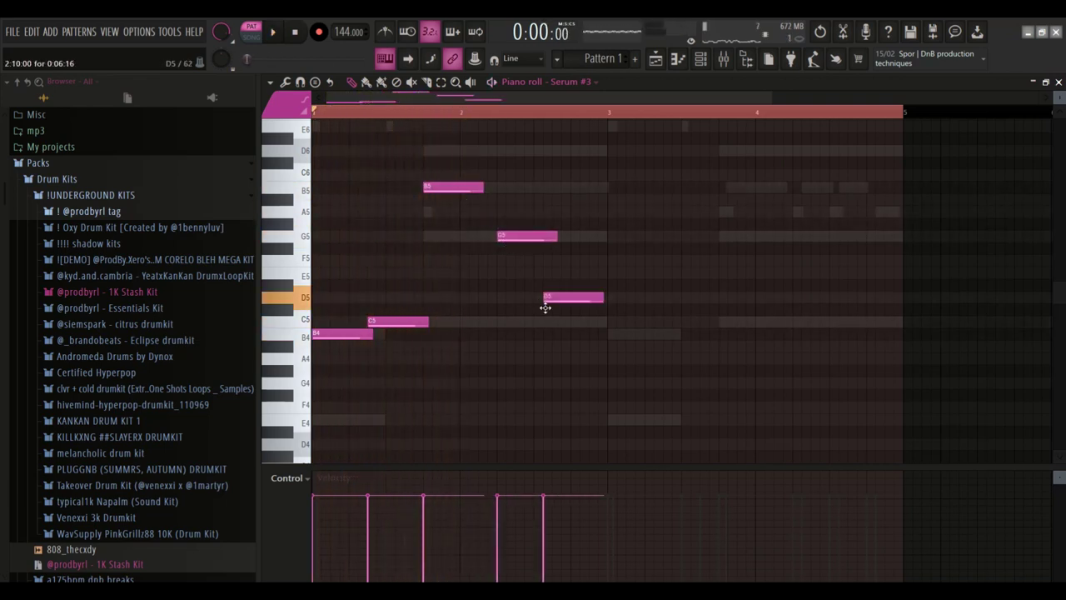
Step: Shift the bar-2 G5 earlier, place an E5 right after it and delete the C#5 at the start of bar 3
drag(549, 320, 554, 337)
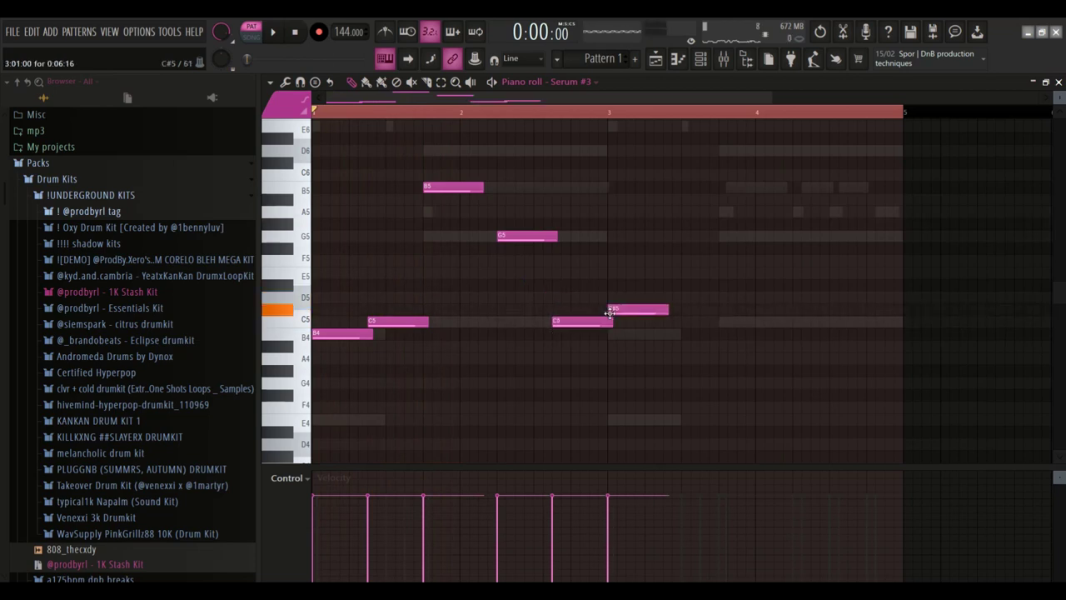
key(space)
drag(576, 332, 561, 330)
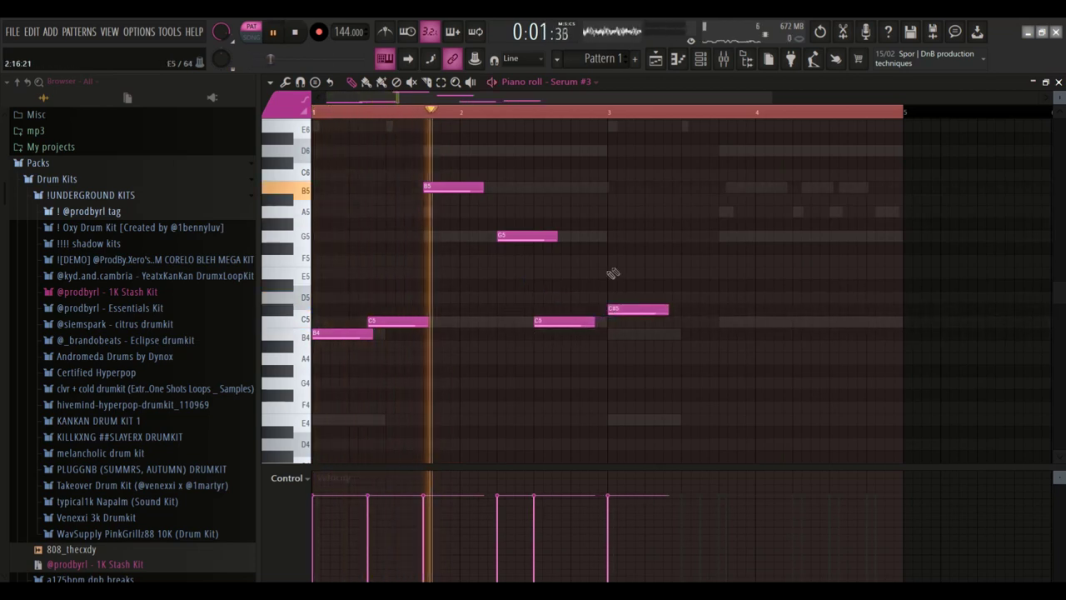
key(space)
drag(531, 240, 522, 243)
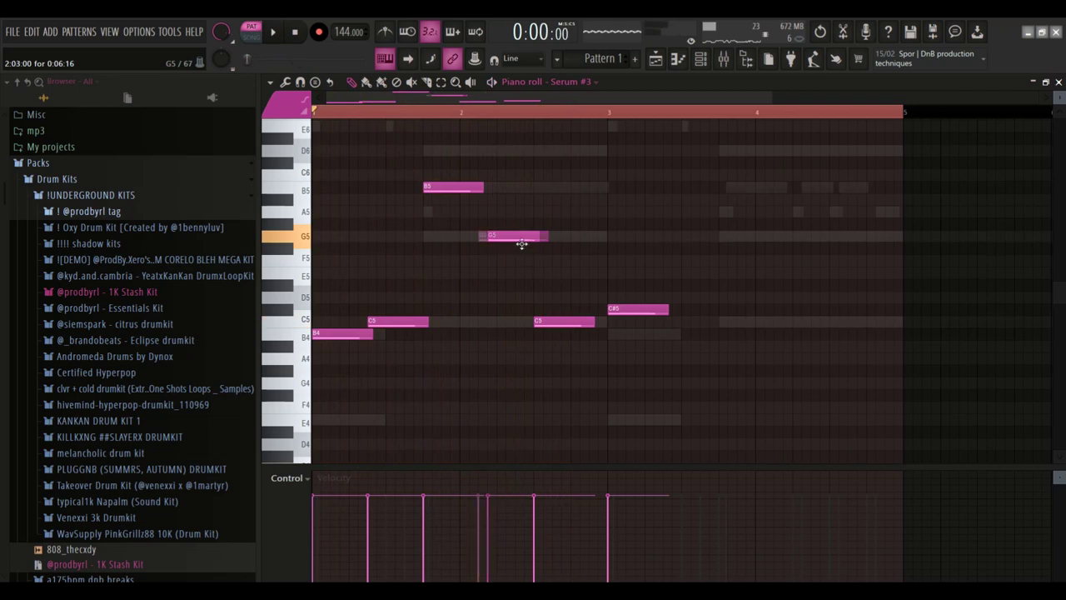
drag(550, 321, 551, 280)
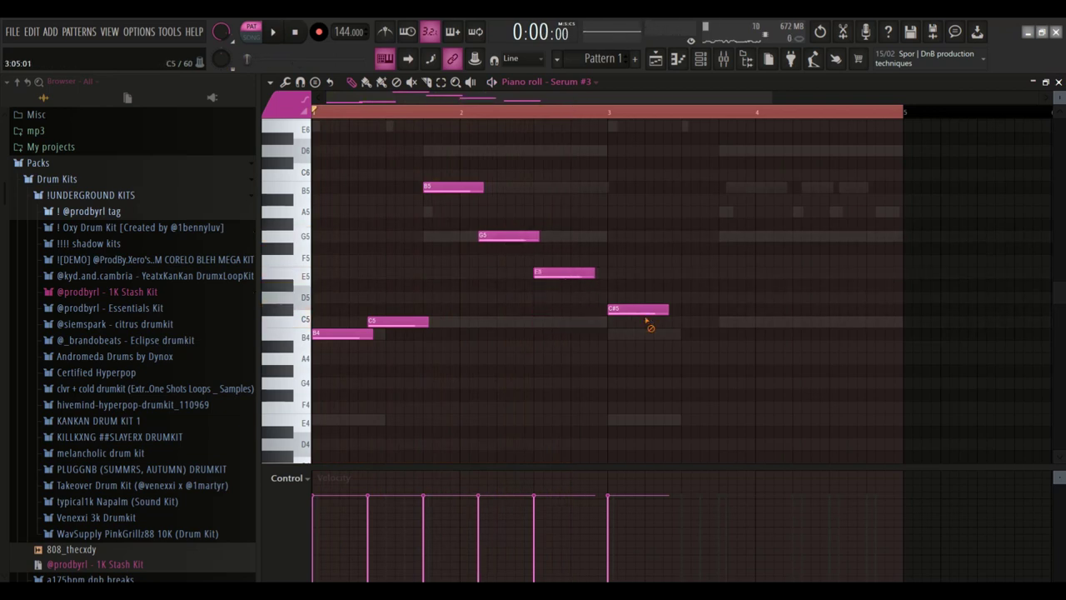
right_click(618, 314)
Step: Fit the five melody notes end to end within two bars, duplicate them into bars 3 and 4, and play
click(612, 119)
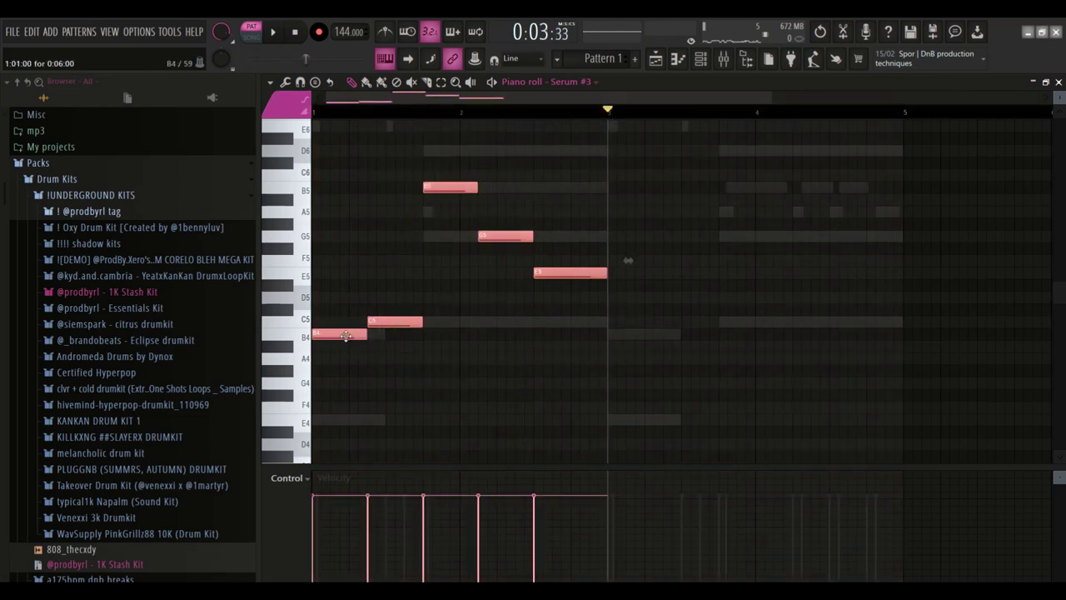
key(ctrl+b)
key(space)
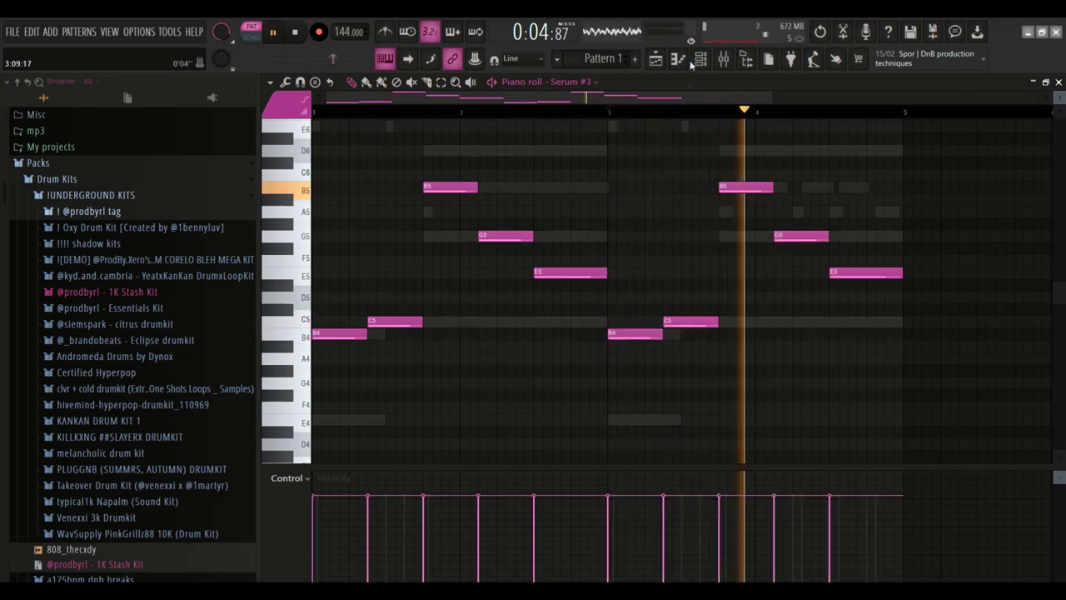
Step: Solo the Serum #3 channel in the channel rack and play the pattern
click(700, 60)
key(space)
right_click(274, 151)
click(287, 156)
key(space)
Step: Try Serum #3's melody one octave higher
right_click(383, 240)
scroll(425, 262, up, 2)
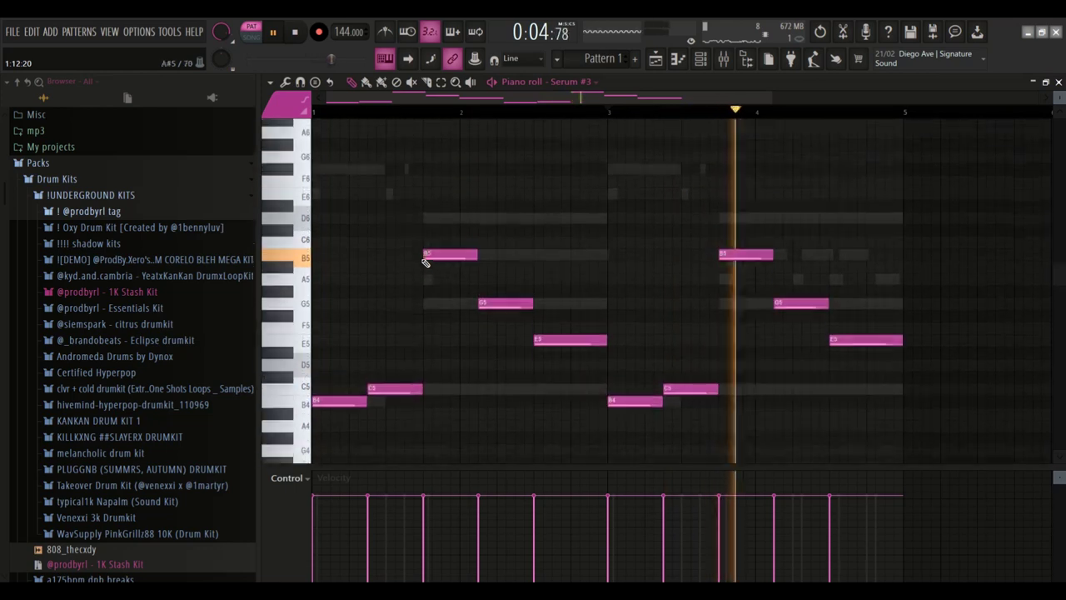
key(ctrl+Up)
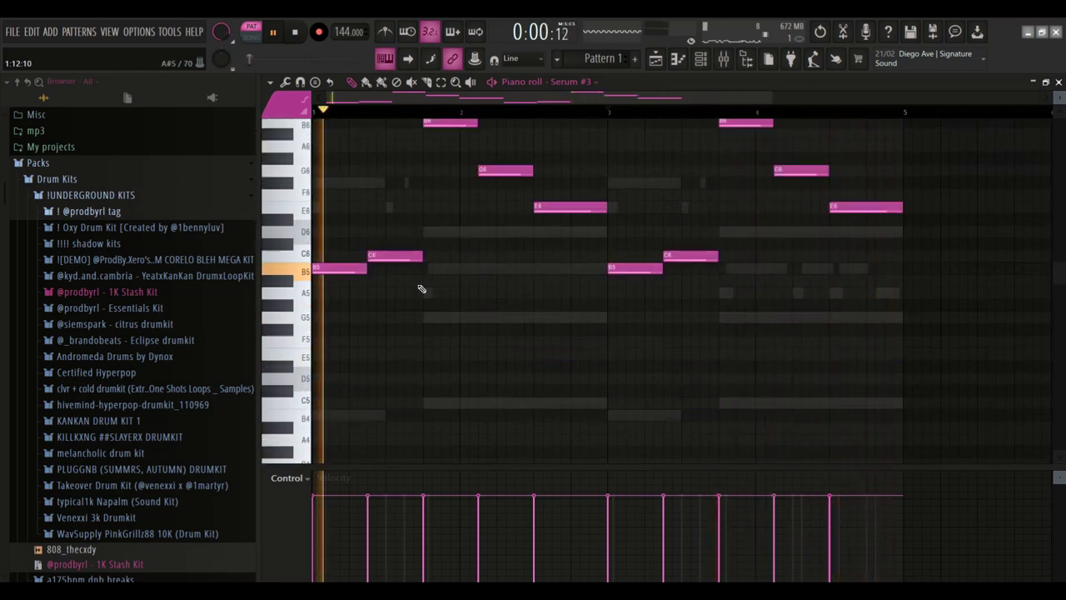
Step: Switch Serum #3 to the LEAD - DESTROYED preset with portamento always on and a portamento time of 54 ms
click(701, 59)
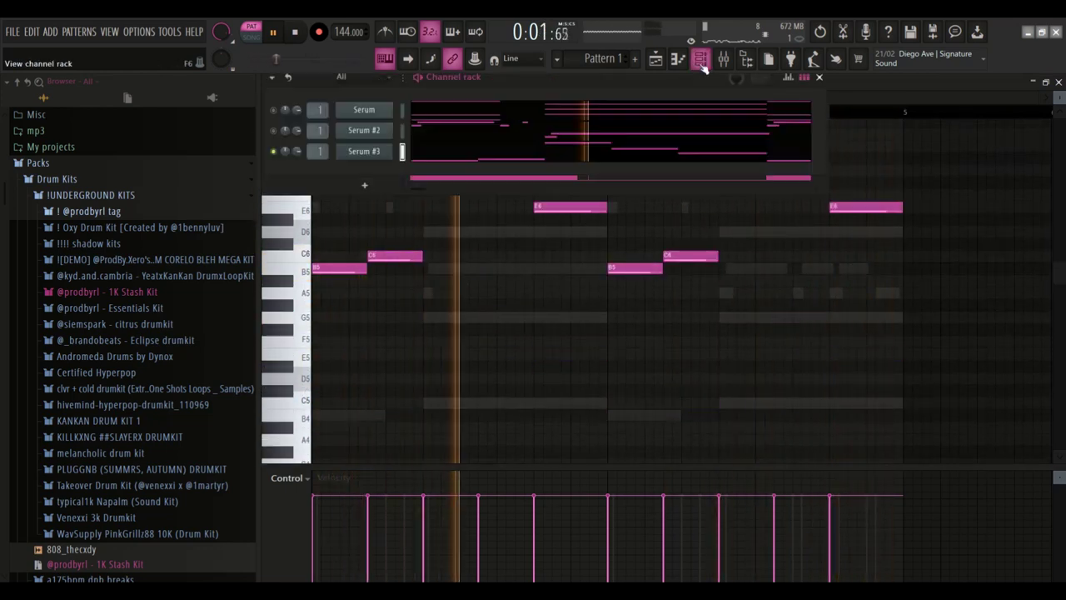
click(377, 150)
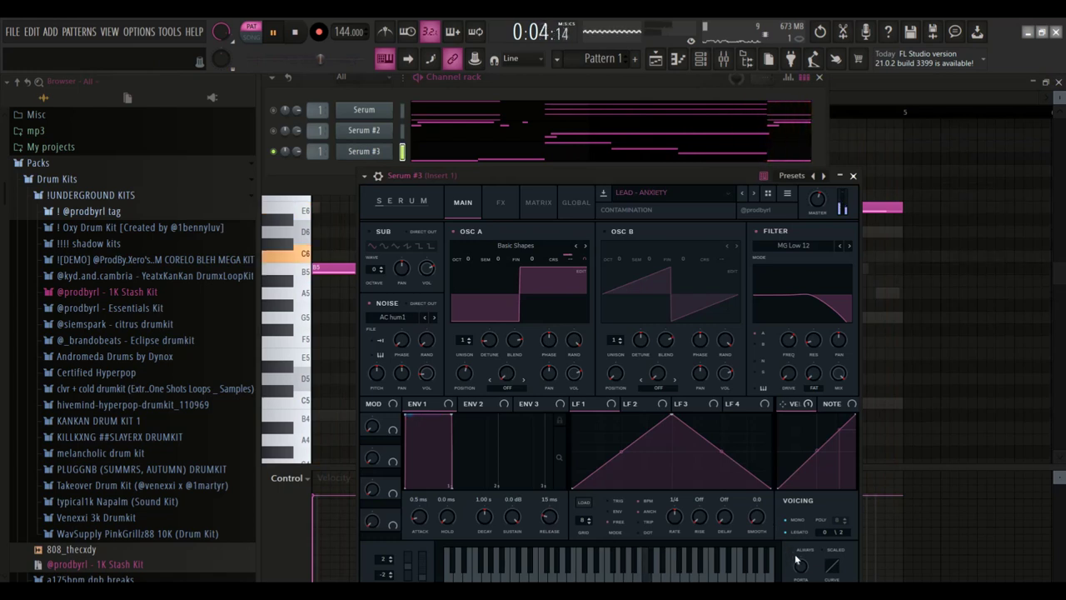
click(753, 194)
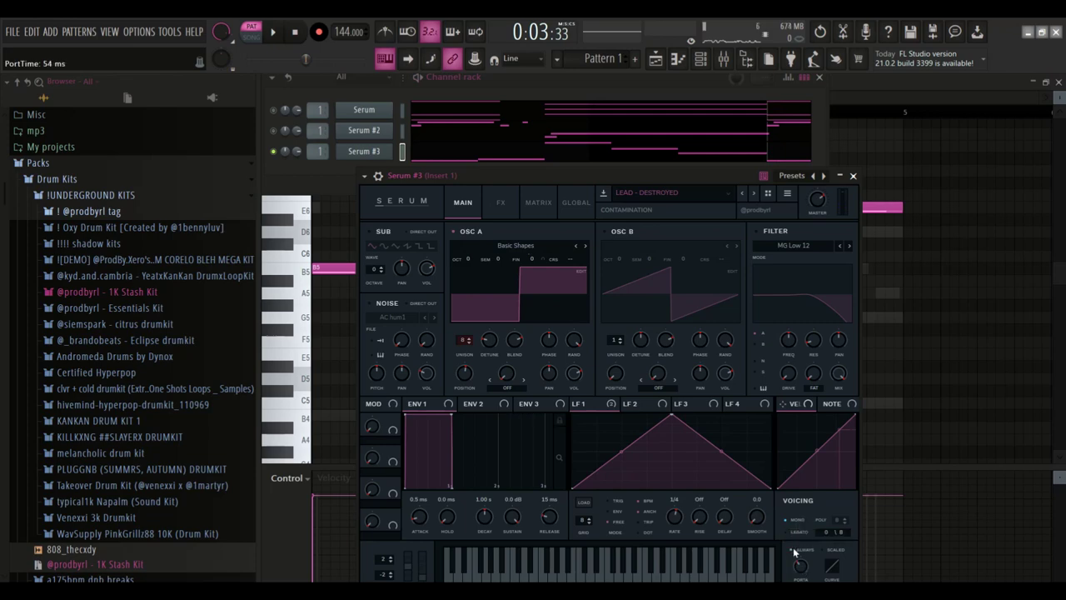
Step: Set Serum #3's channel volume to 68%, lower its melody by one octave and play the pattern
click(303, 155)
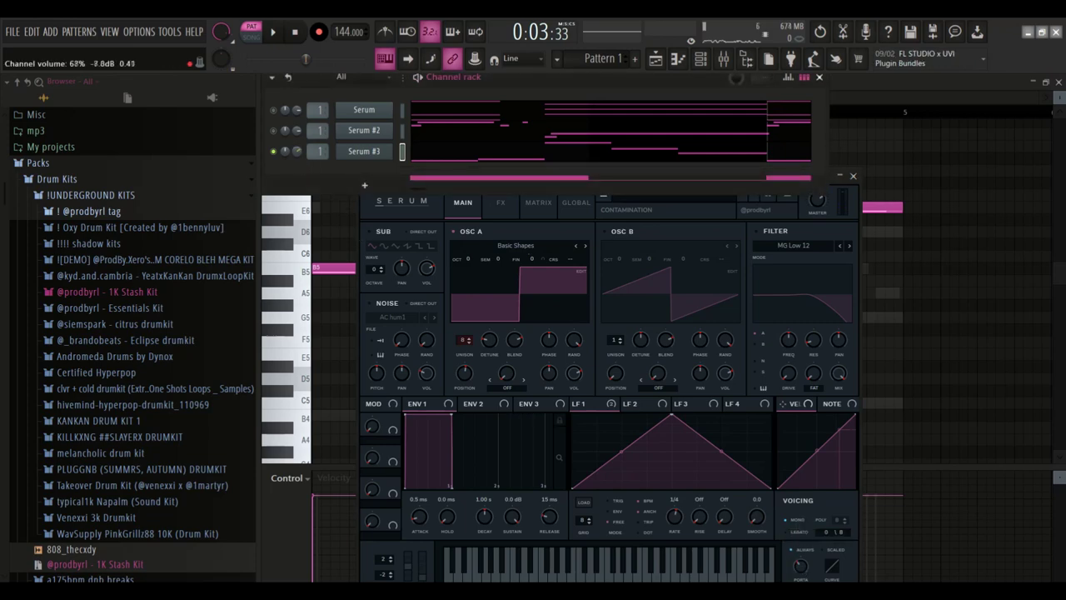
click(440, 159)
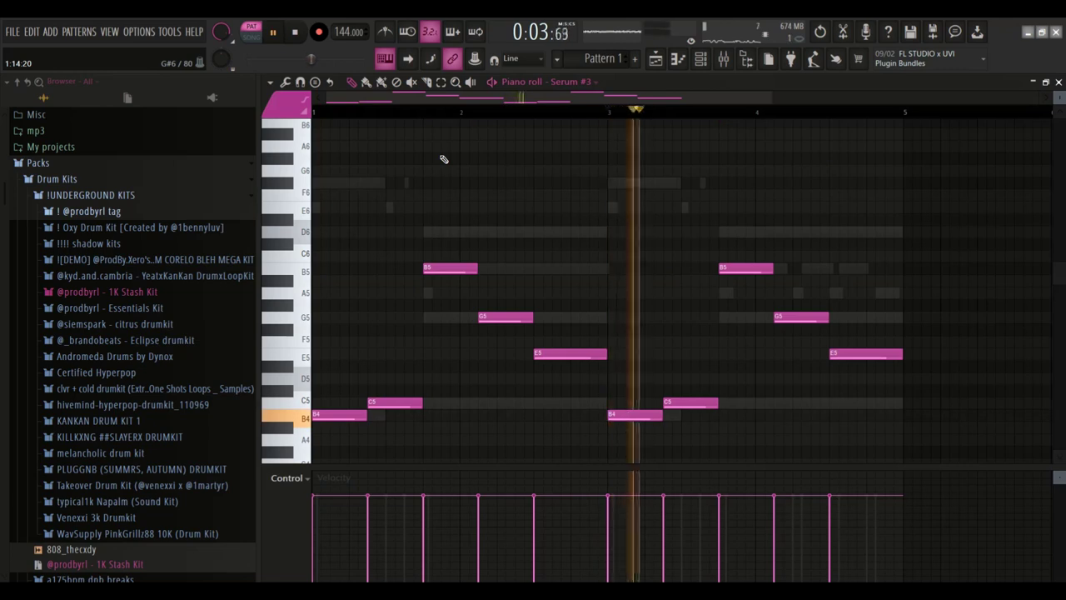
key(F6)
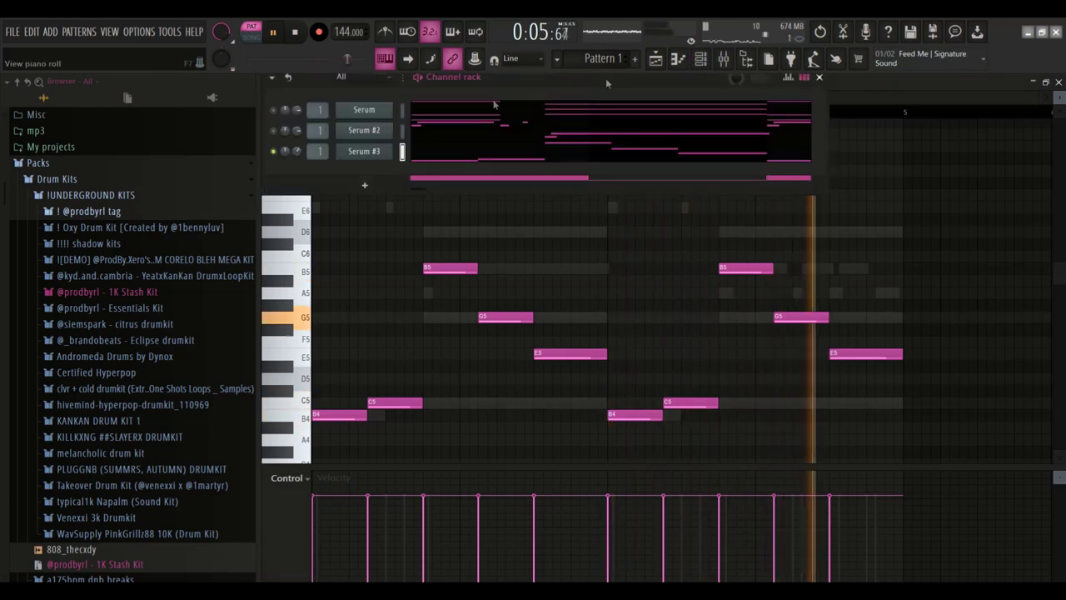
key(F6)
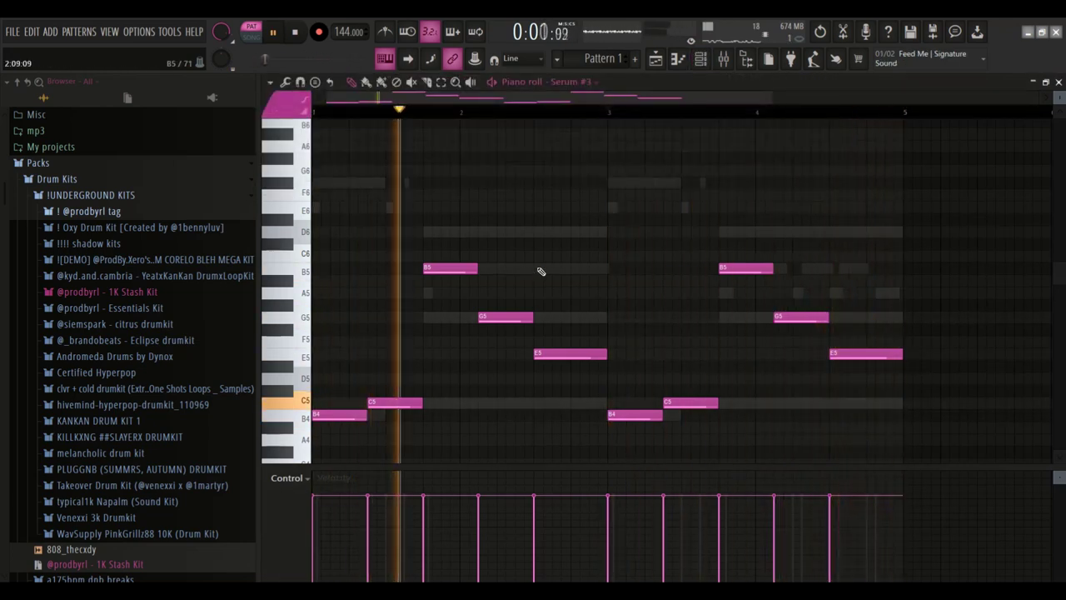
scroll(433, 333, down, 1)
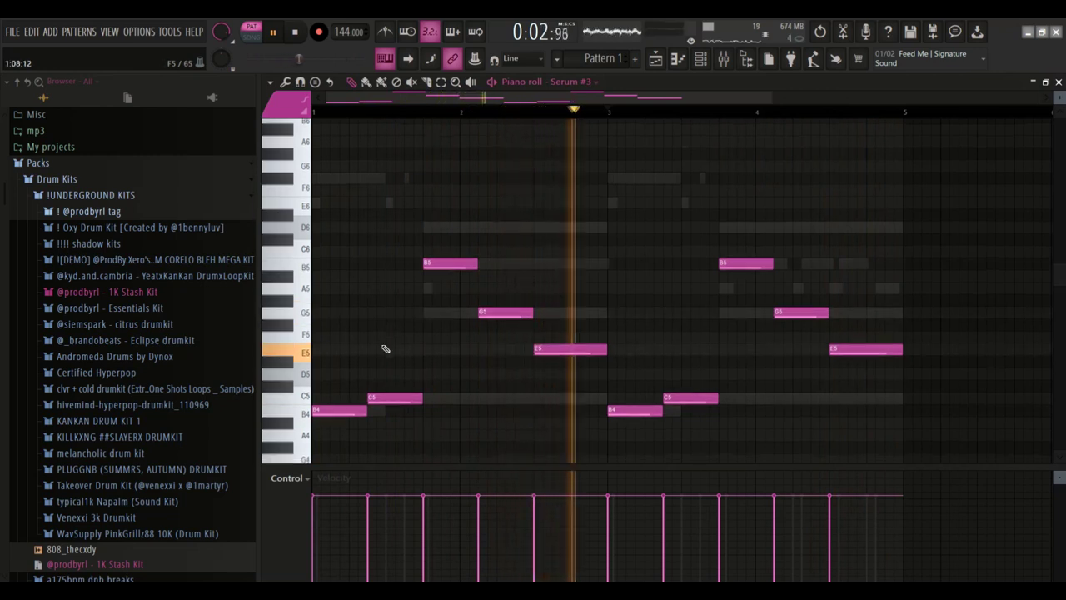
Step: Try transposing Serum #3's melody up five semitones and play it
key(space)
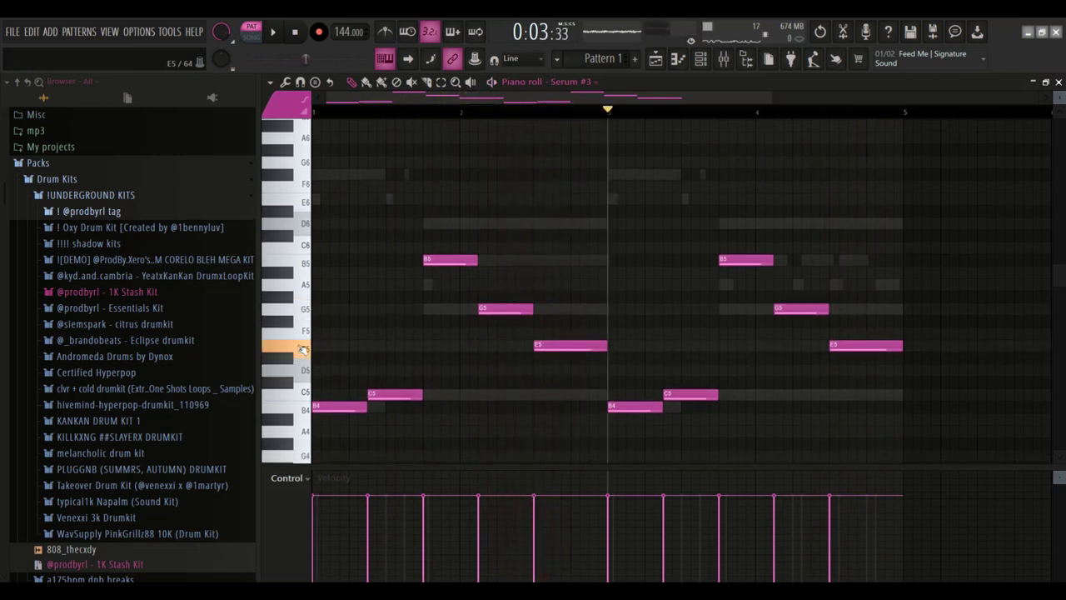
key(shift+Up)
key(shift+Up)
key(shift+Up)
key(shift+Up)
key(shift+Up)
key(space)
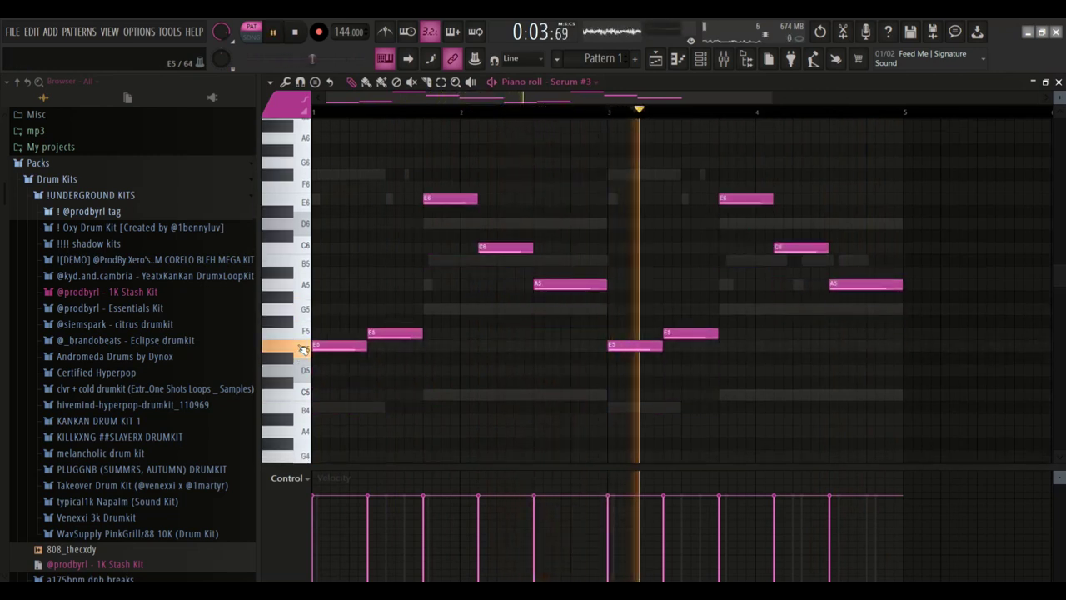
Step: Transpose Serum #3's melody back down five semitones
key(shift+Down)
key(shift+Down)
key(shift+Down)
key(shift+Down)
key(shift+Down)
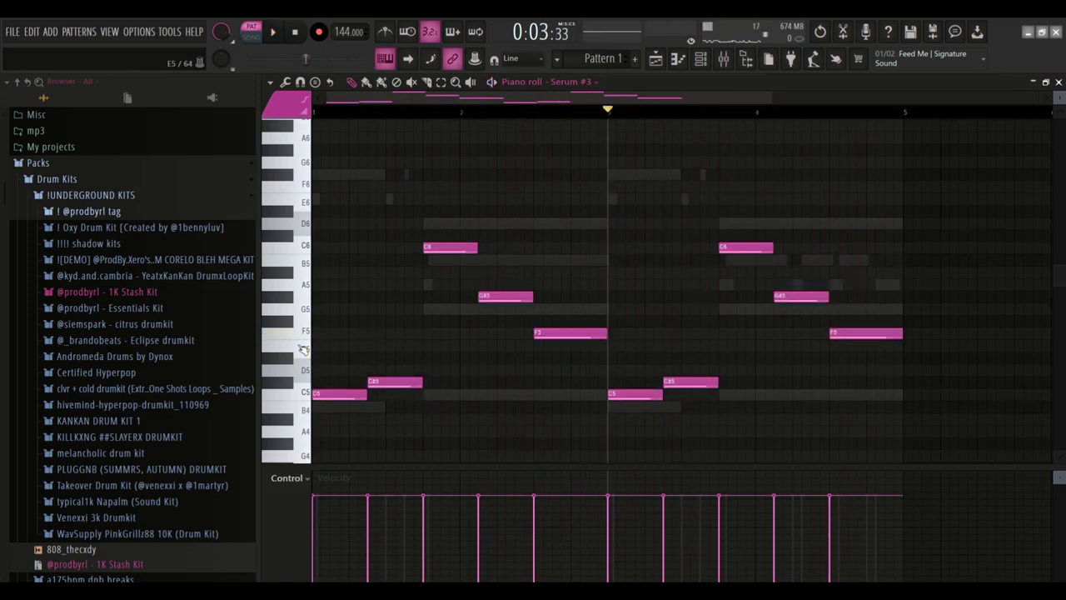
Step: Unmute the Serum chord channel, switch Serum #3 to the LEAD - ANXIETY preset and play both together
key(F6)
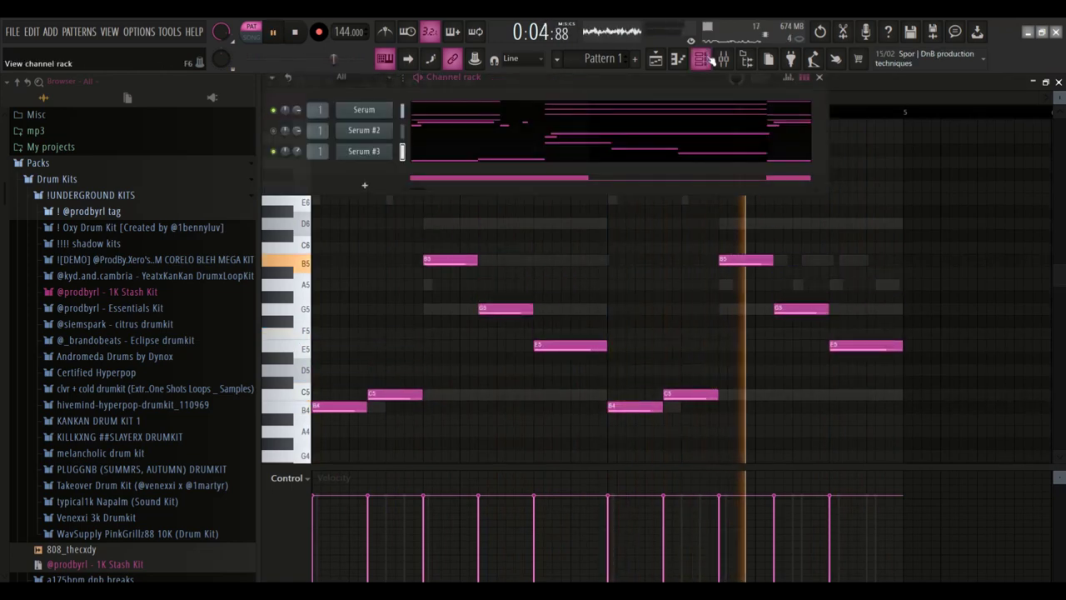
click(386, 155)
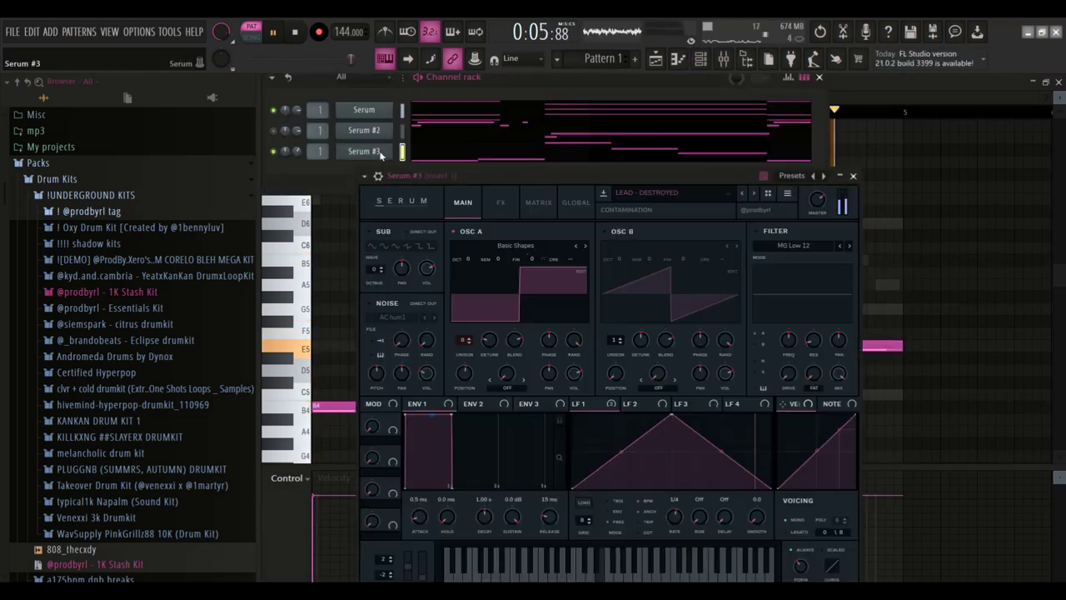
click(744, 195)
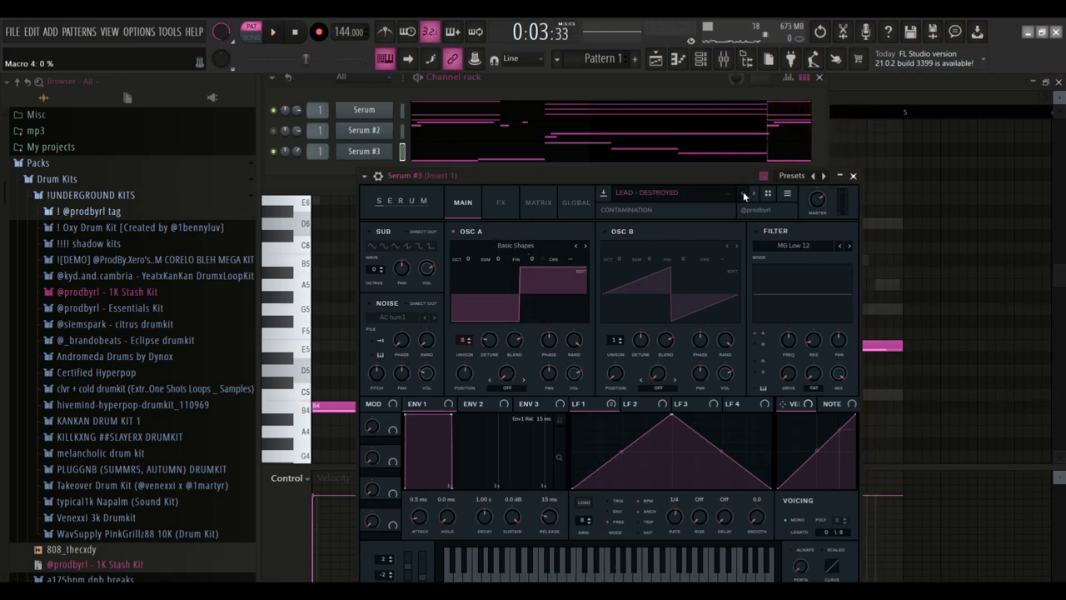
key(space)
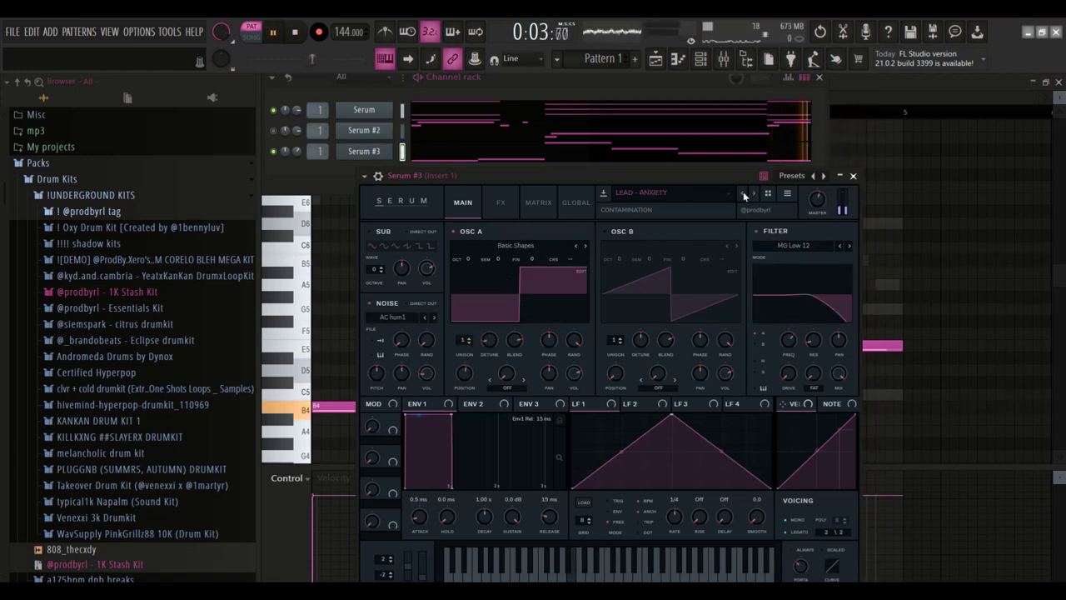
click(852, 177)
scroll(708, 245, down, 3)
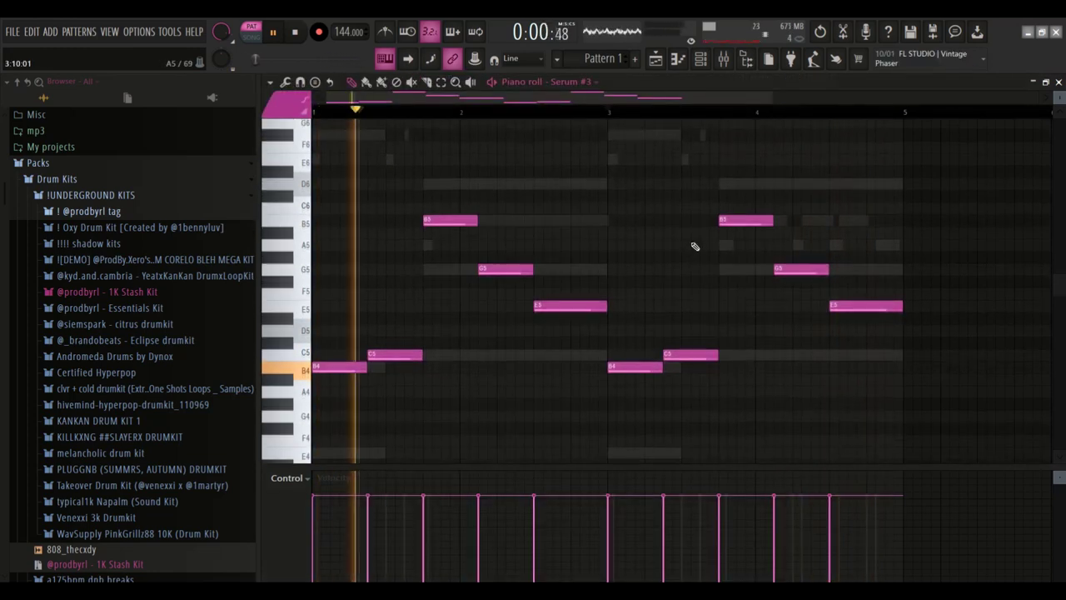
Step: Stop playback and transpose all of Serum #3's melody notes up five semitones so the phrase starts on E5
key(space)
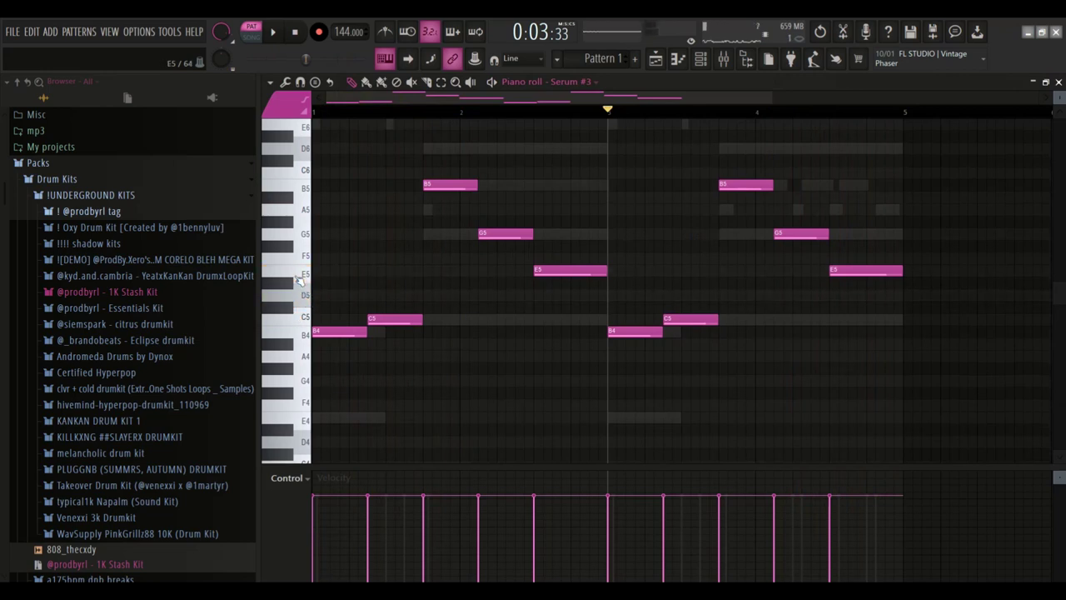
key(Up)
key(Up)
key(Up)
key(Up)
key(Up)
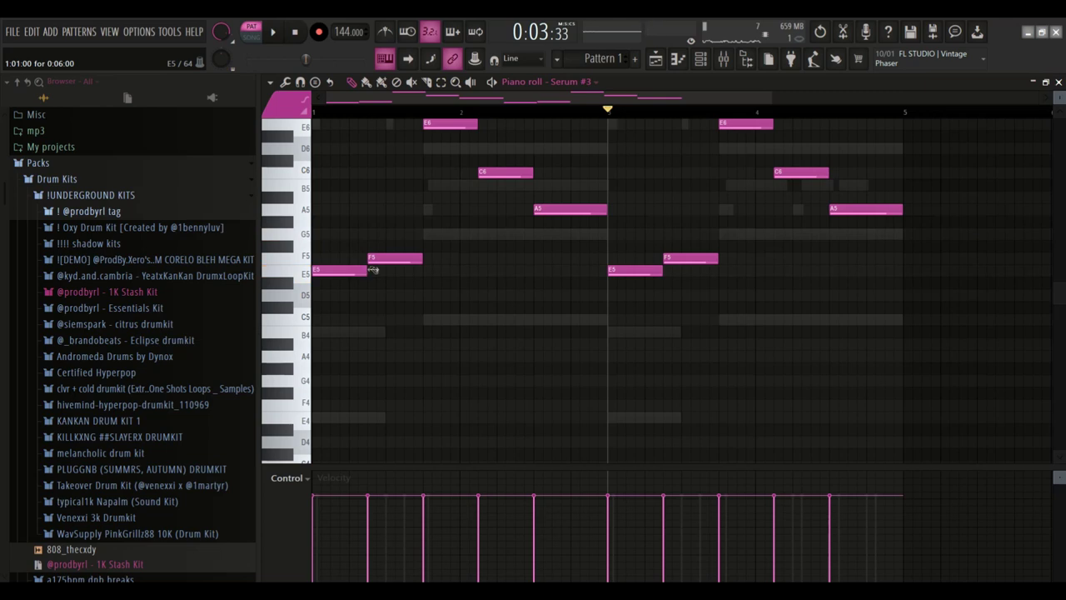
Step: Raise the last four notes of Serum #3's first phrase to F#5, F#6, D6 and B5
scroll(456, 151, up, 2)
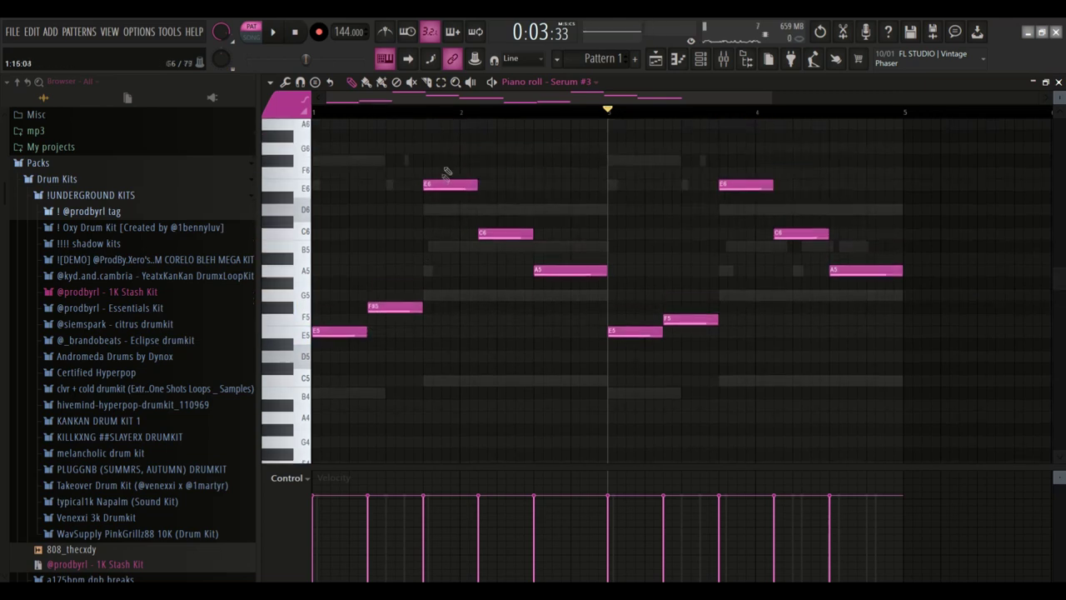
drag(446, 187, 448, 160)
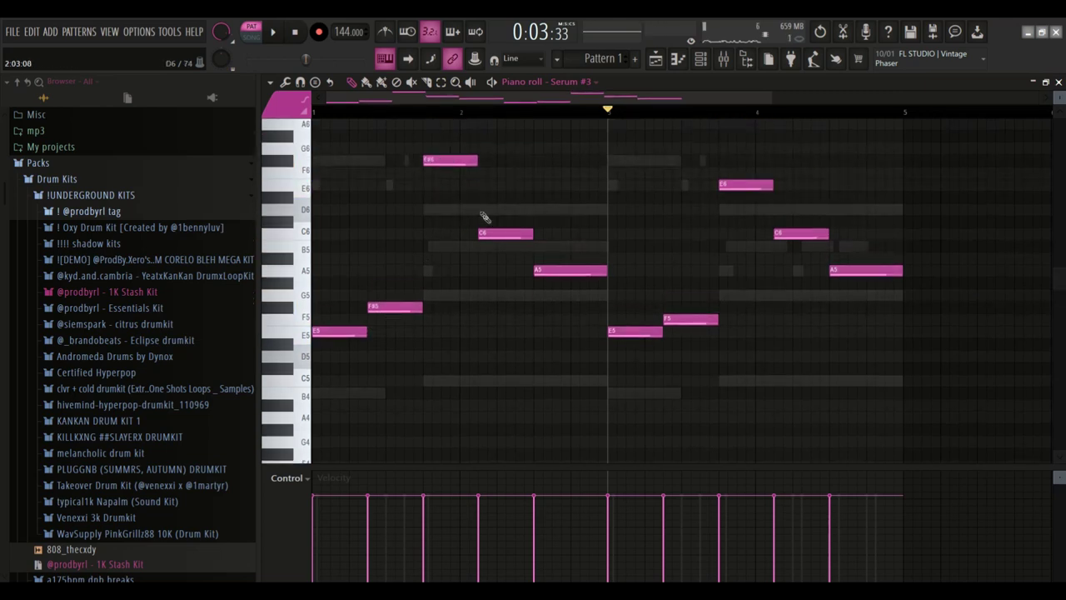
drag(495, 238, 495, 214)
drag(539, 273, 542, 250)
Step: Replace Serum #3's second phrase with a duplicate of the edited first phrase and audition it
drag(608, 349, 873, 192)
key(Delete)
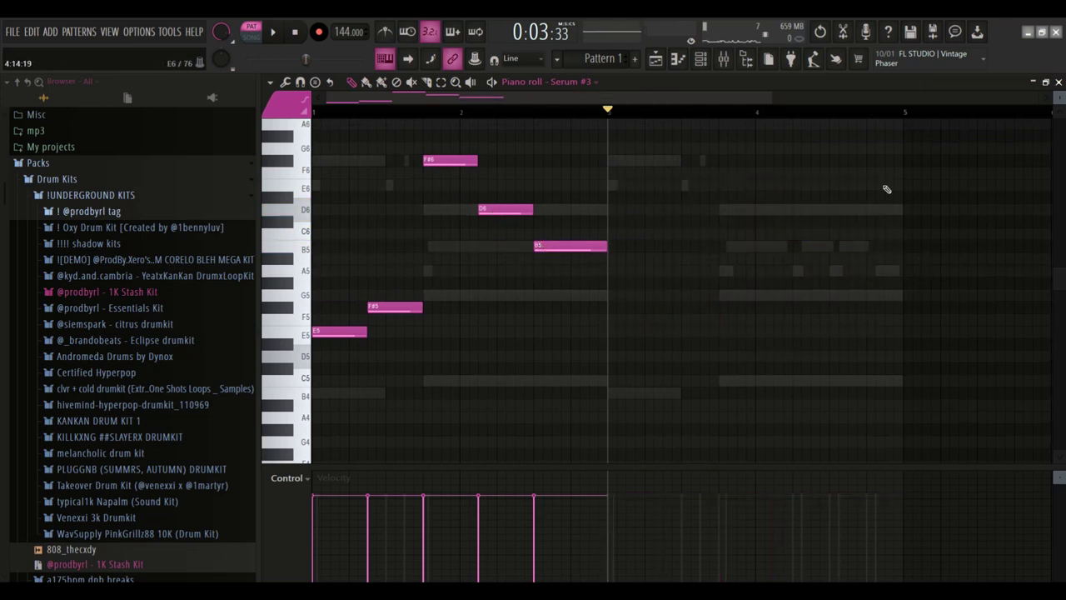
key(ctrl+b)
key(space)
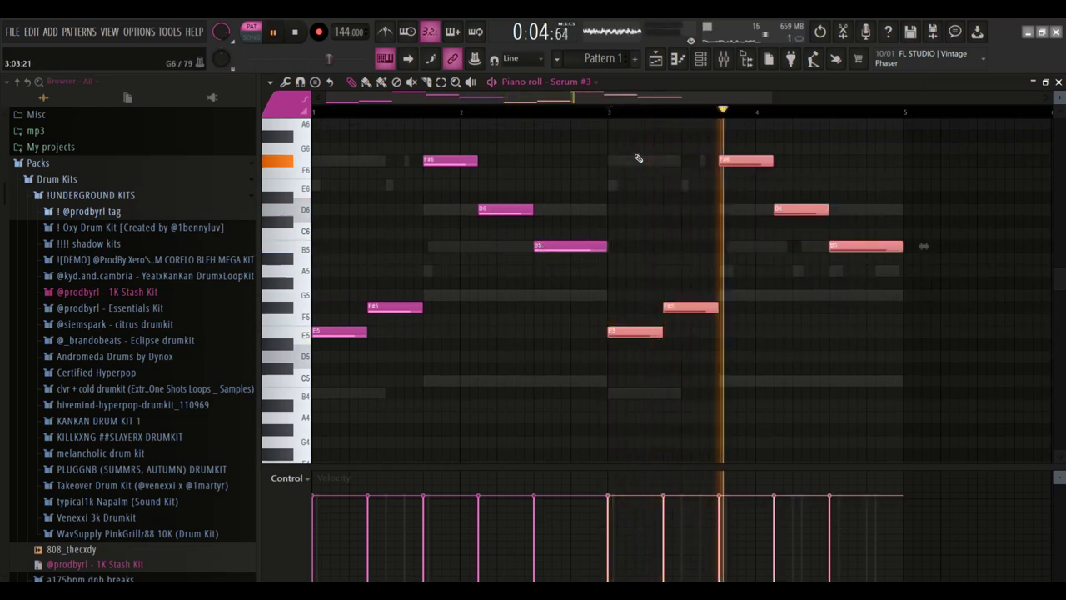
key(ctrl+d)
key(space)
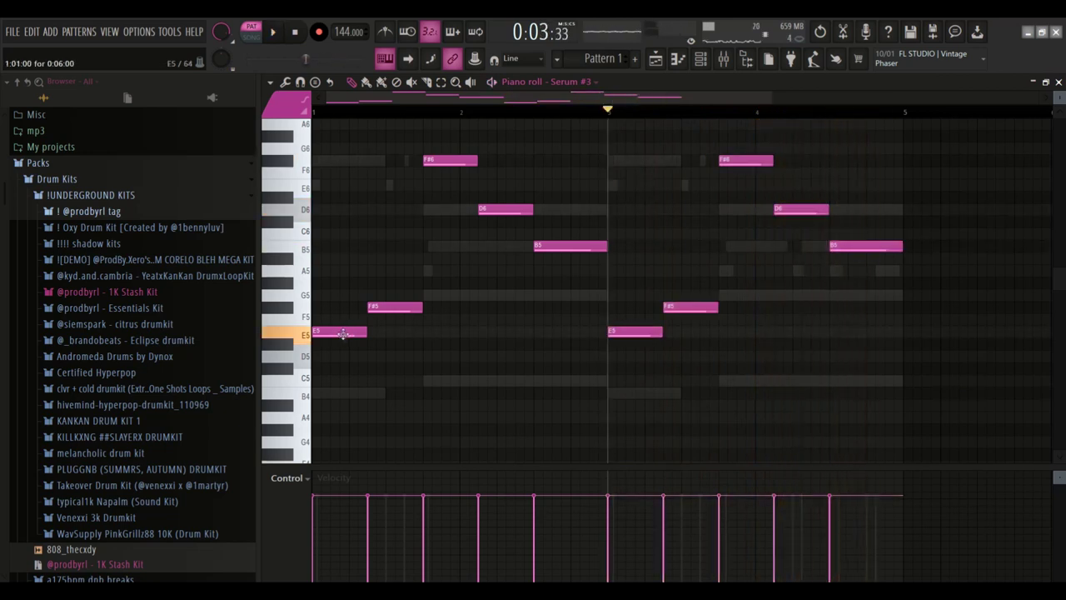
Step: Raise the first two notes of both Serum #3 phrases to F#5 and G5 and play the melody
drag(342, 333, 339, 303)
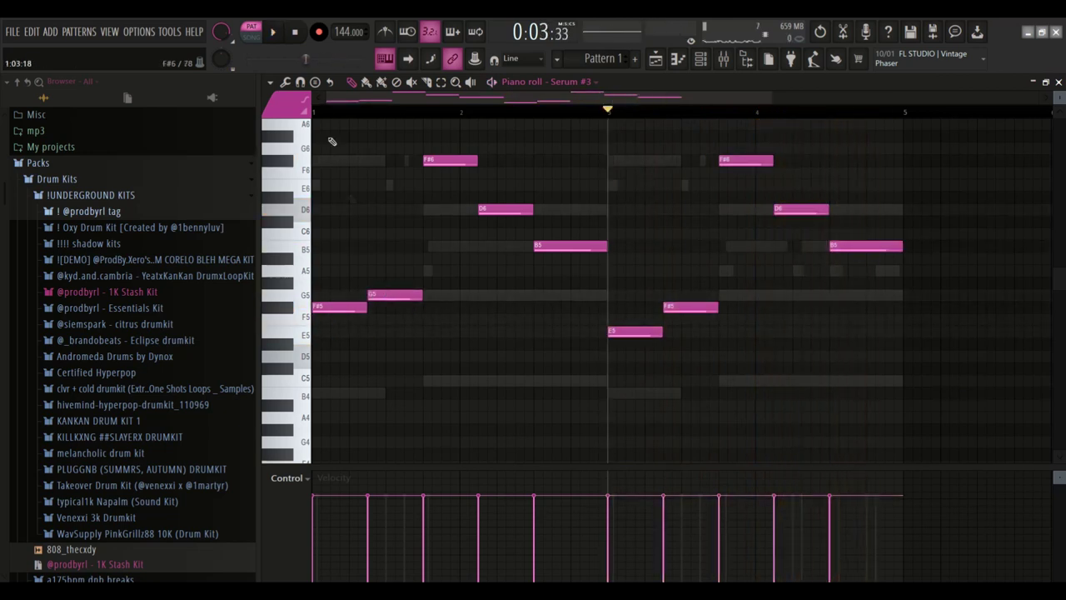
key(space)
drag(635, 331, 684, 295)
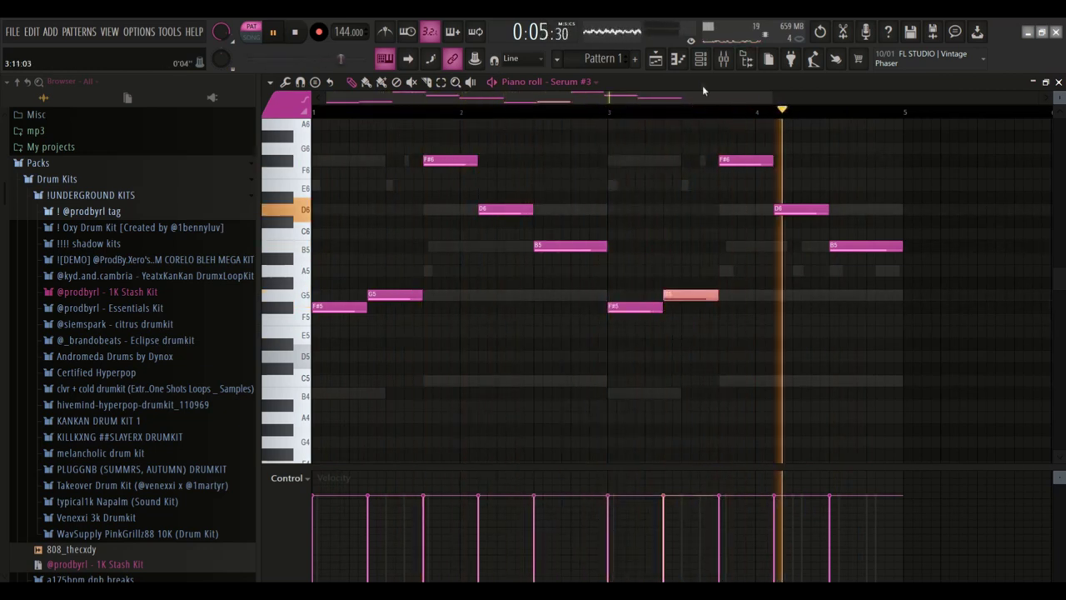
Step: Solo Serum #3 and rework its lead sound with 8-voice unison on oscillator A, noise off and an adjusted master volume
click(701, 64)
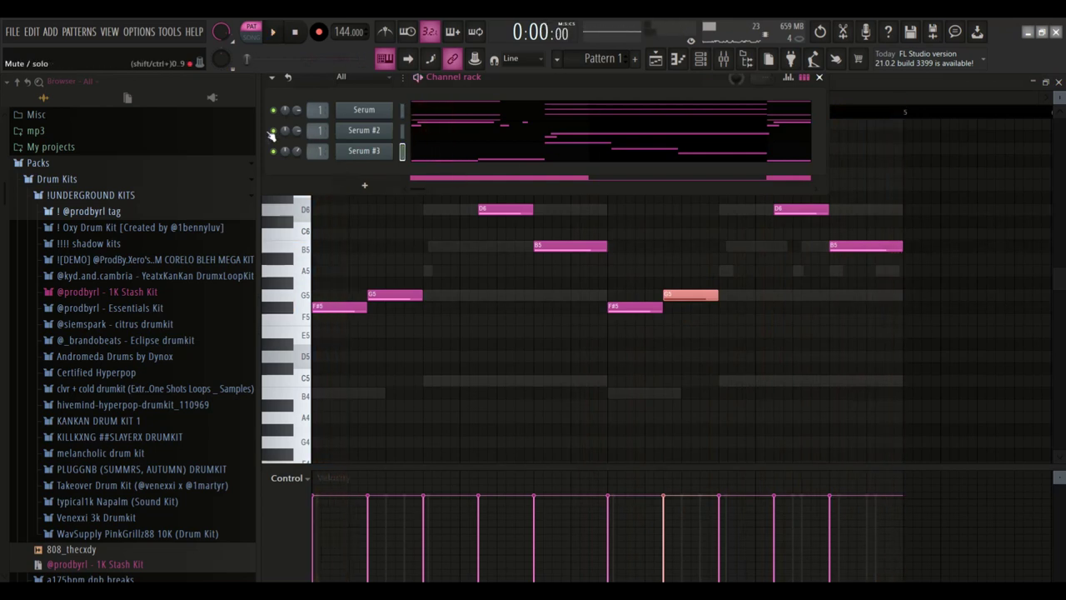
click(347, 151)
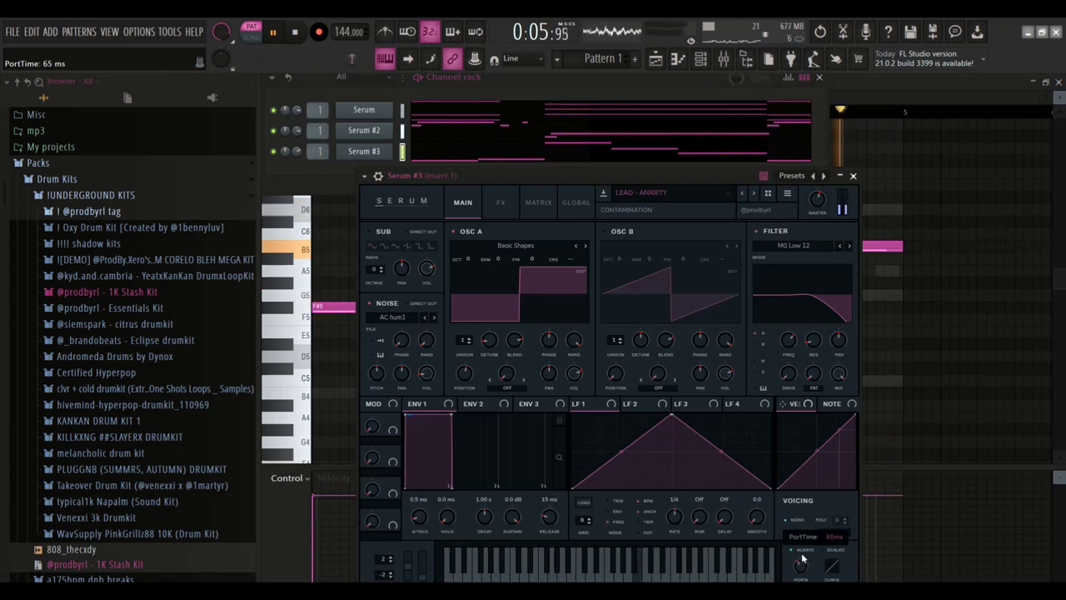
right_click(278, 156)
click(292, 159)
click(753, 192)
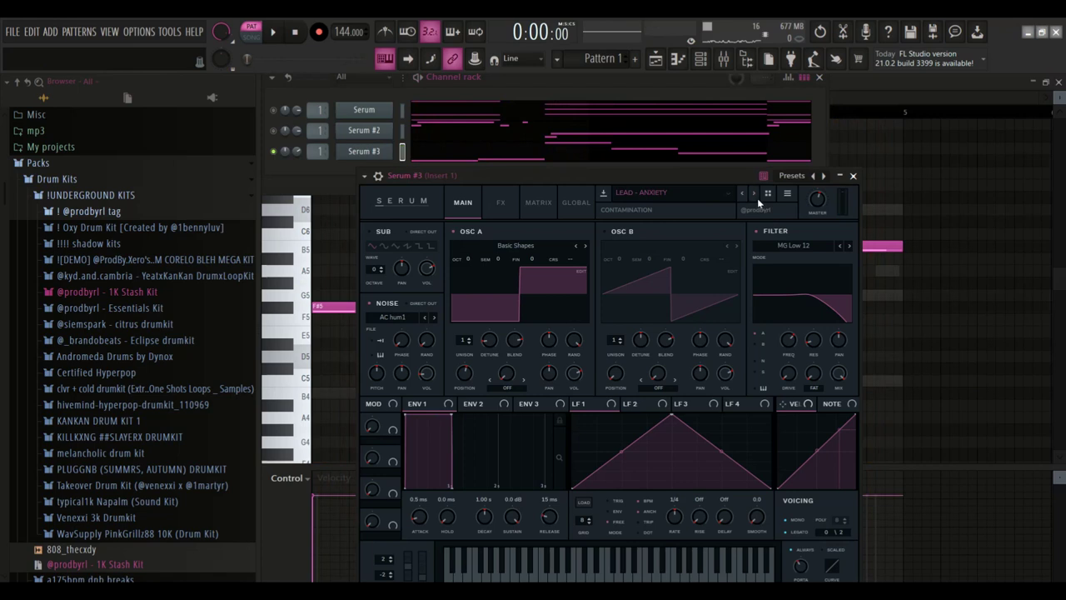
drag(801, 566, 808, 517)
drag(820, 201, 824, 215)
Step: Unmute the Serum and Serum #2 channels and play them together with Serum #3
click(274, 131)
click(274, 110)
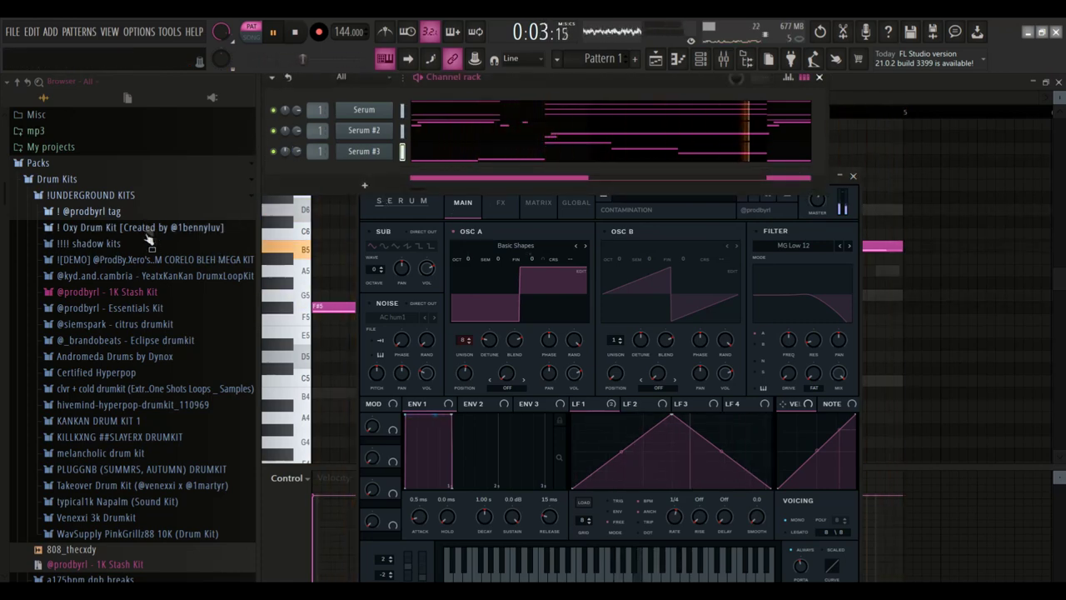
scroll(148, 240, down, 5)
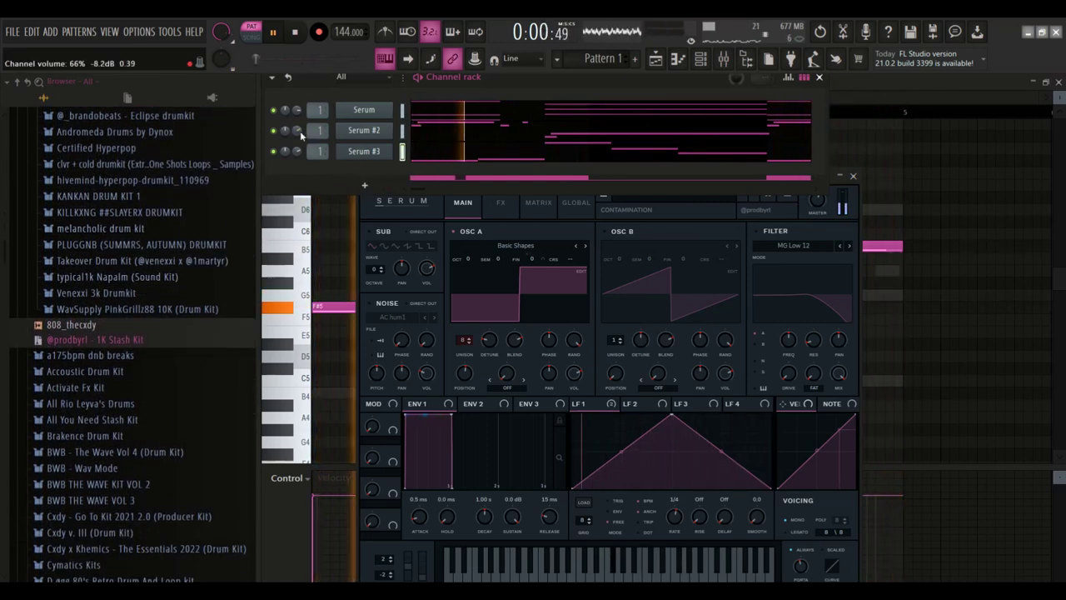
Step: Add another Serum channel for the bass and route it to mixer track 2
click(364, 185)
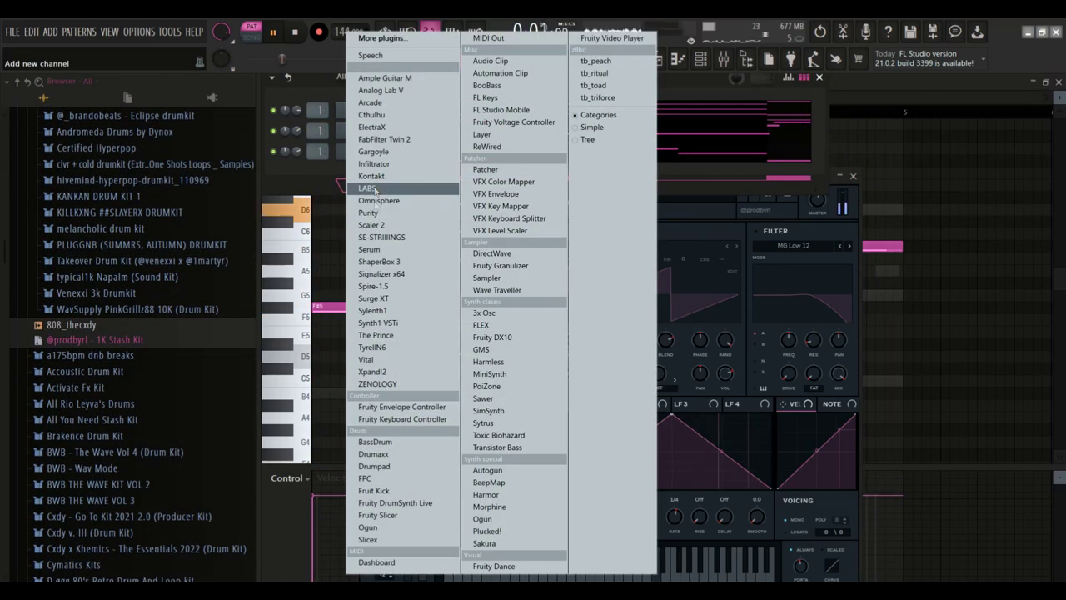
click(369, 250)
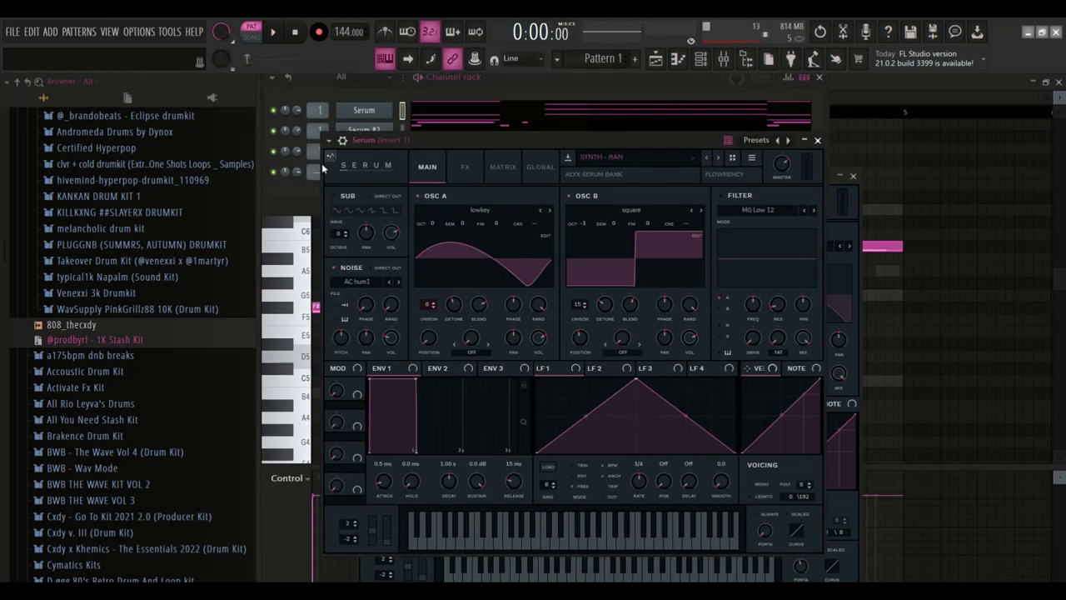
click(321, 170)
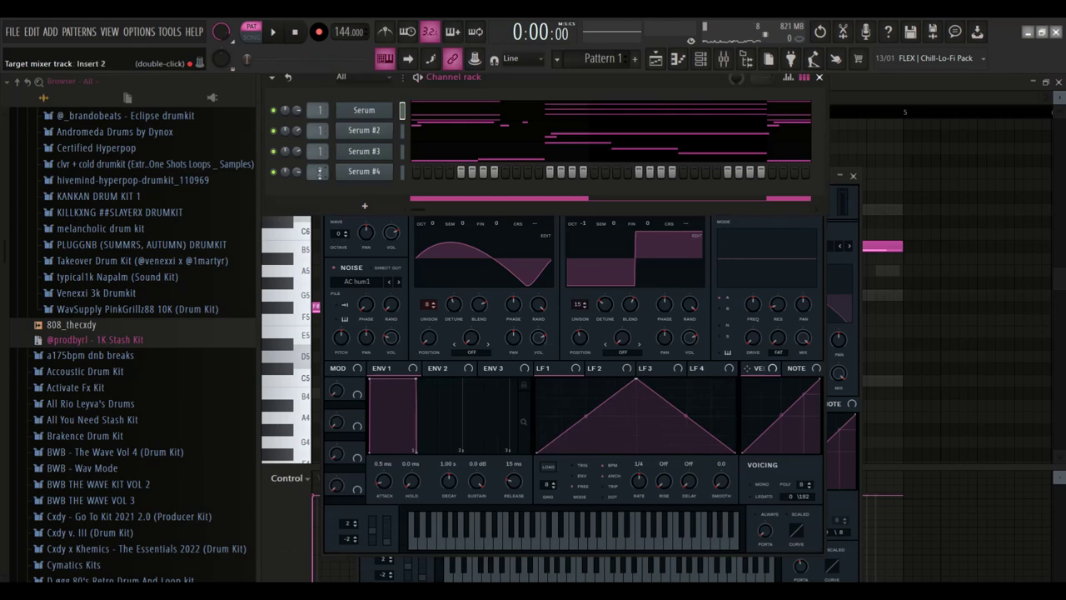
Step: Copy the E4 and C5 notes from the Serum chords into Serum #4's piano roll
click(427, 127)
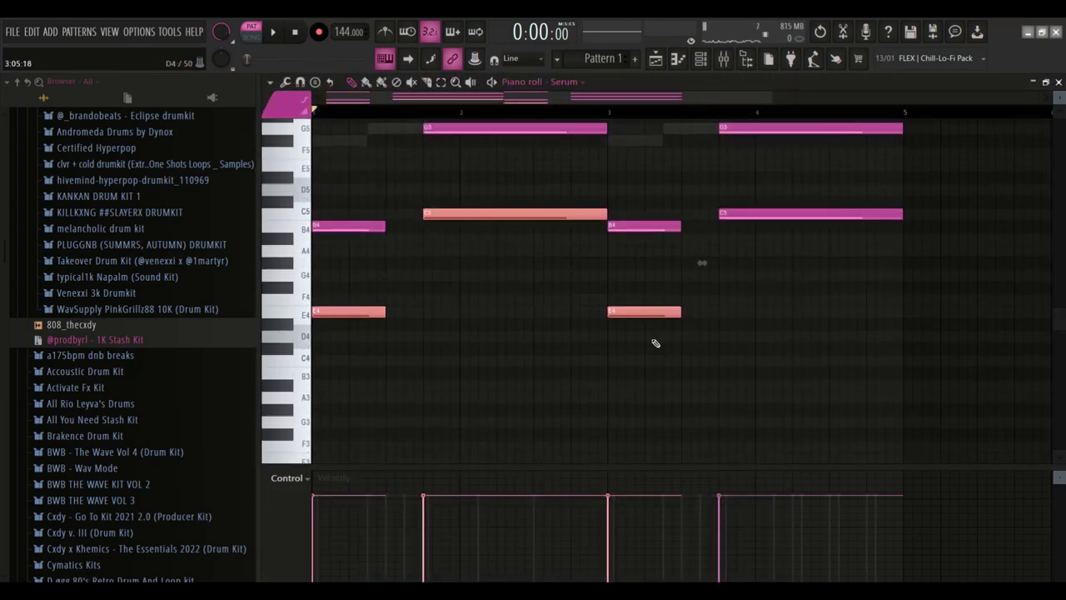
click(747, 215)
click(564, 82)
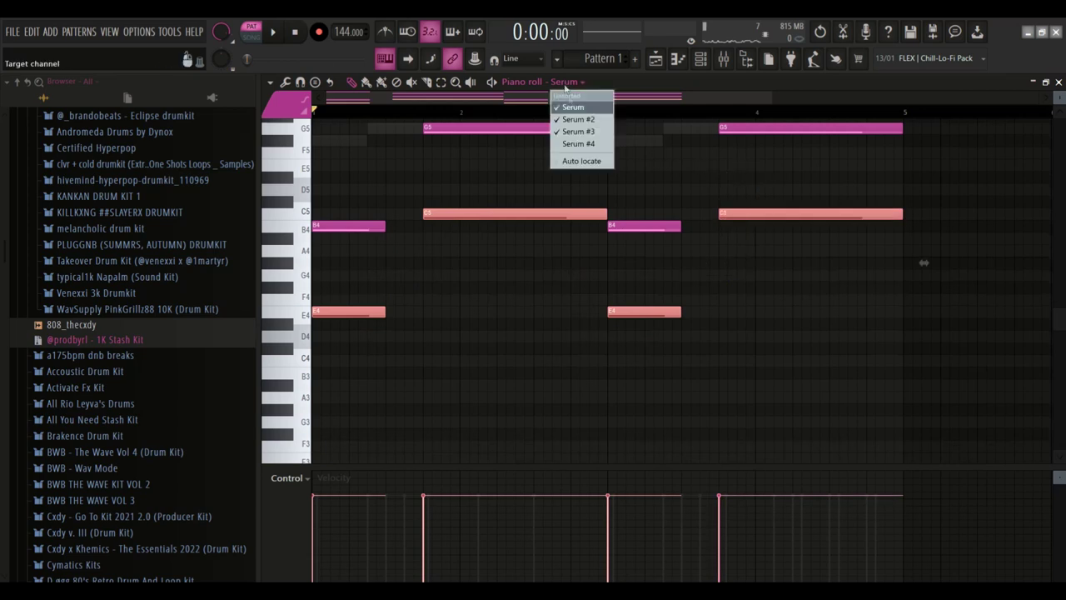
shift+click(585, 144)
drag(381, 304, 797, 361)
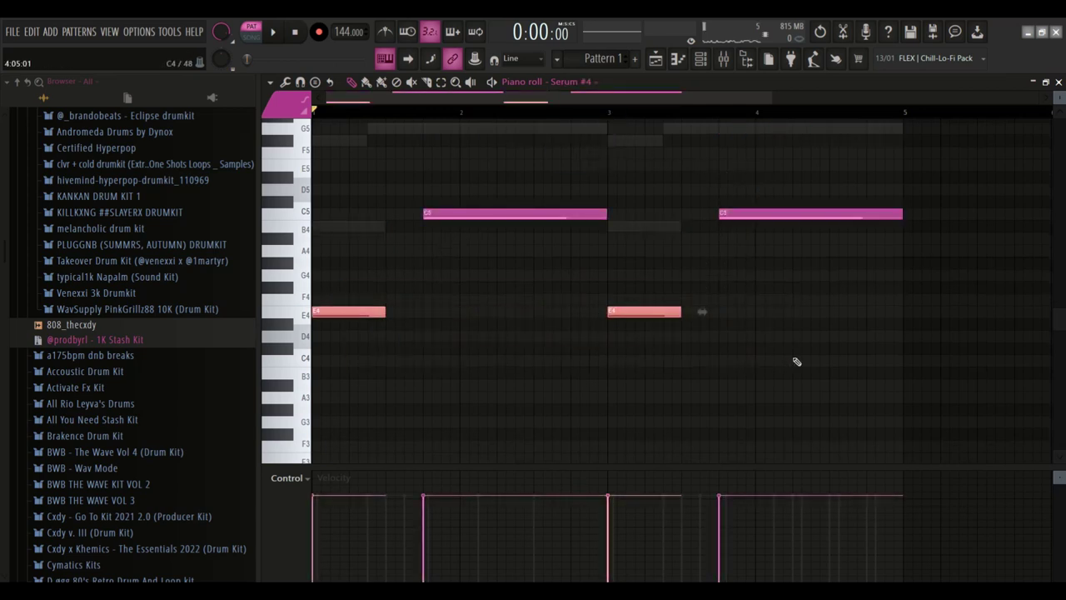
Step: Lower the two C5 notes in Serum #4 by one octave to C4
key(ctrl+Up)
key(ctrl+a)
key(ctrl+Down)
Step: Solo Serum #4, start playback and open its synth window
click(701, 57)
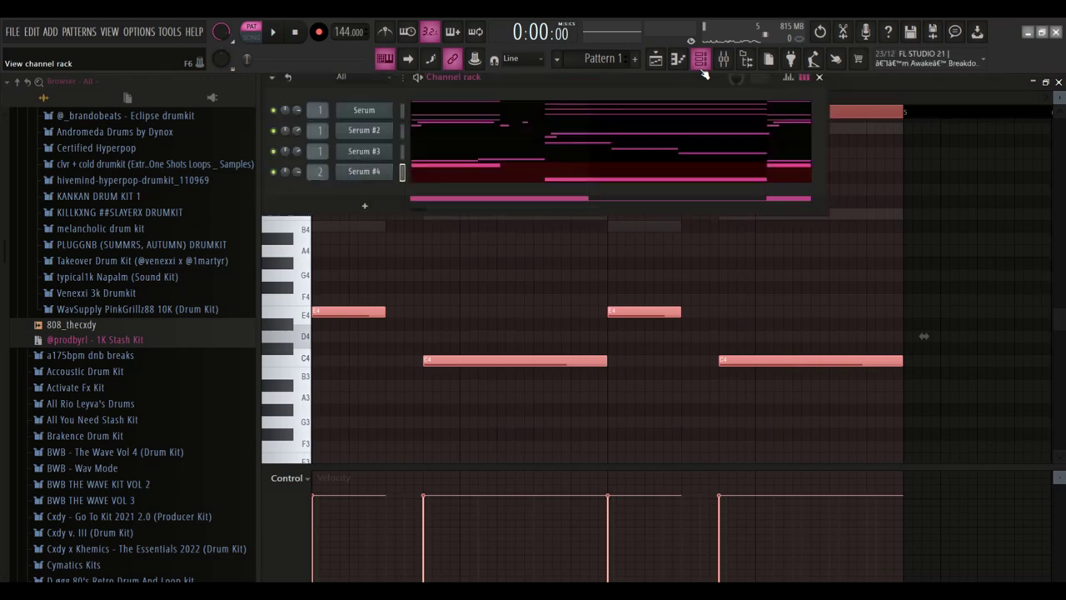
right_click(275, 173)
click(294, 180)
key(space)
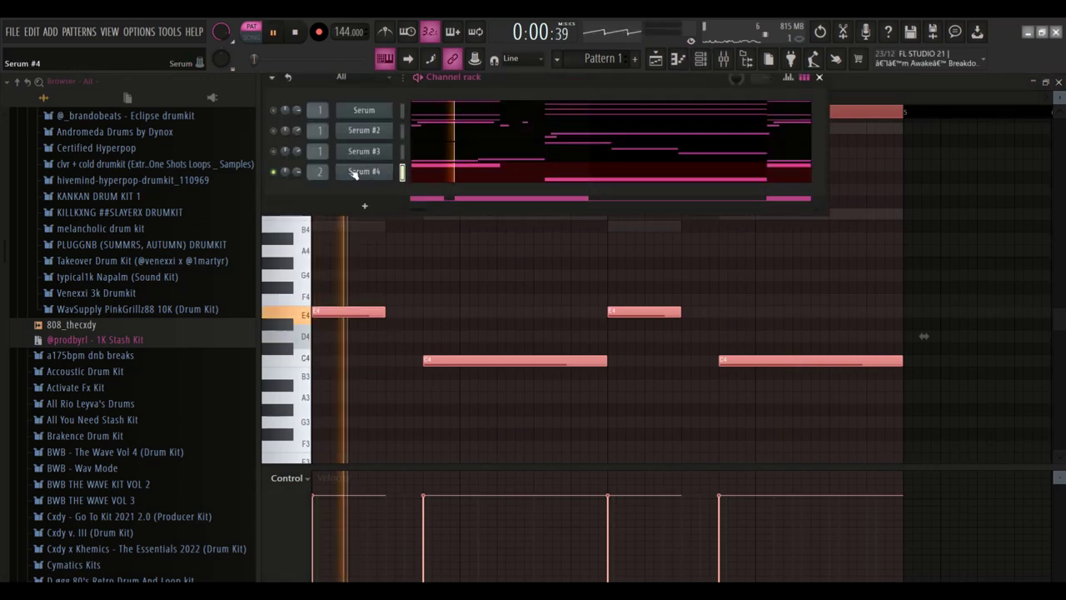
click(355, 171)
click(351, 171)
click(350, 173)
Step: Load the BASS - WRECK preset from the contamination Serum bank into Serum #4
click(585, 152)
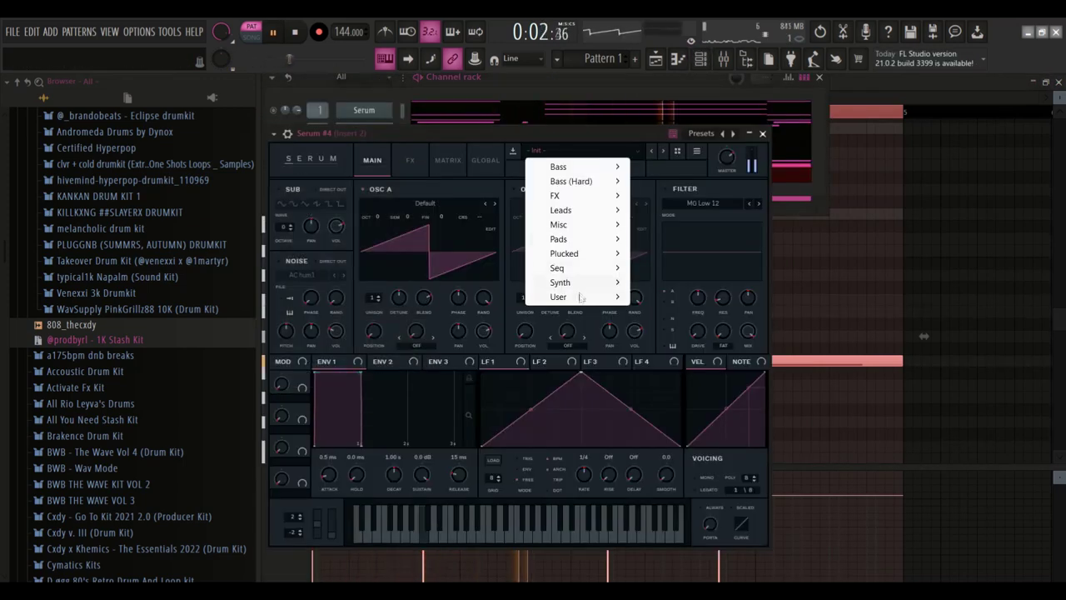
mouse_move(581, 296)
mouse_move(676, 386)
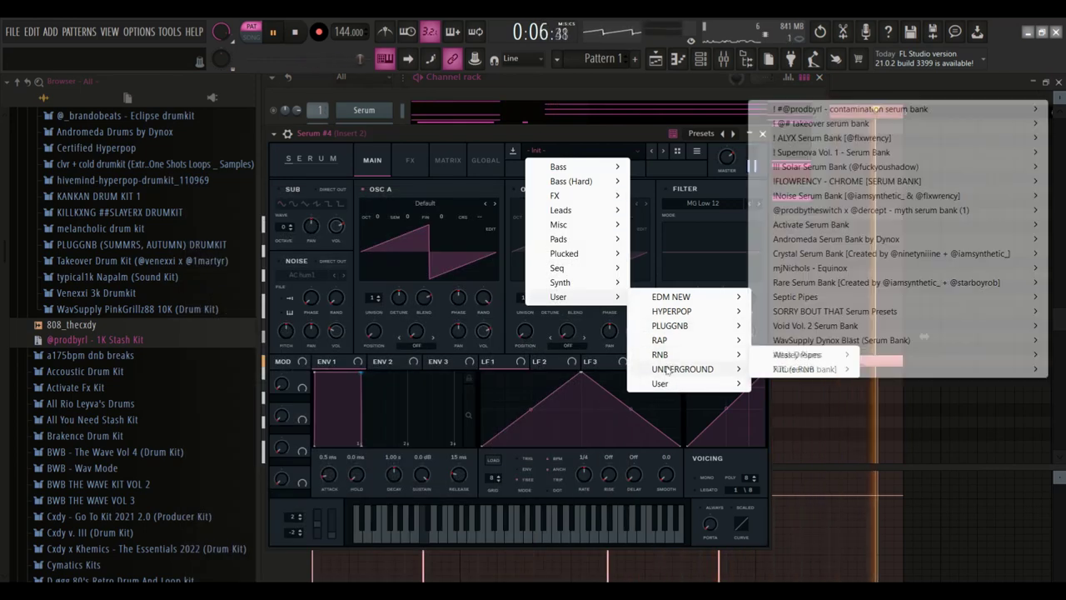
mouse_move(825, 108)
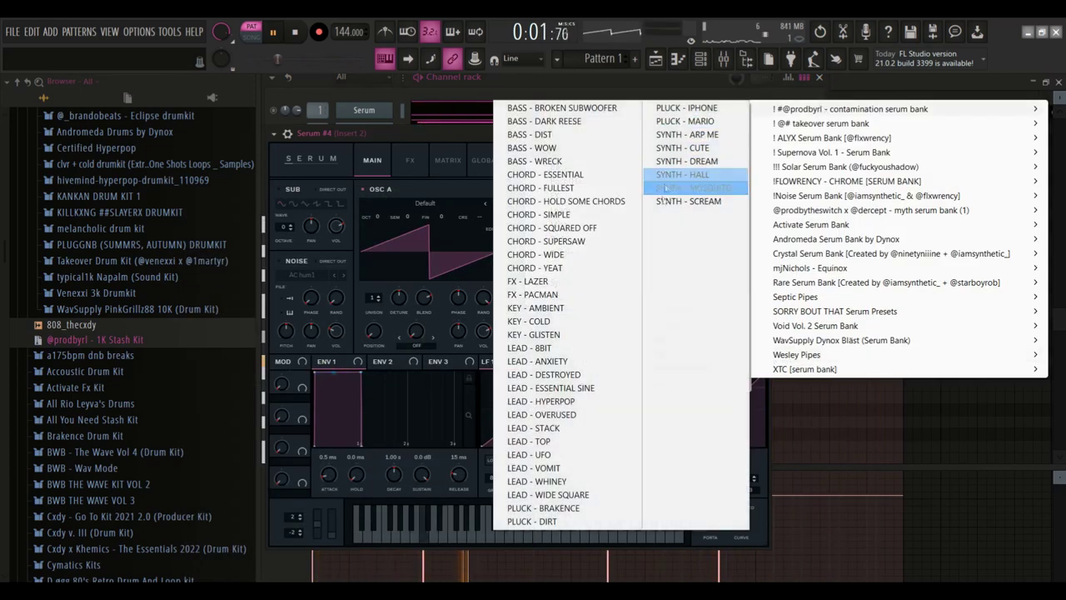
click(542, 160)
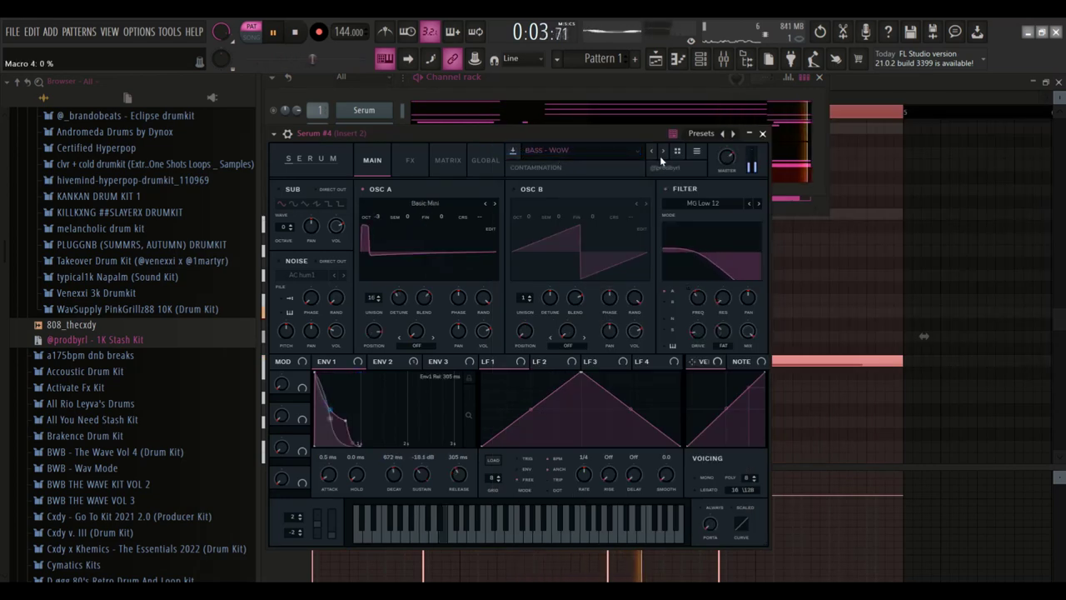
click(812, 266)
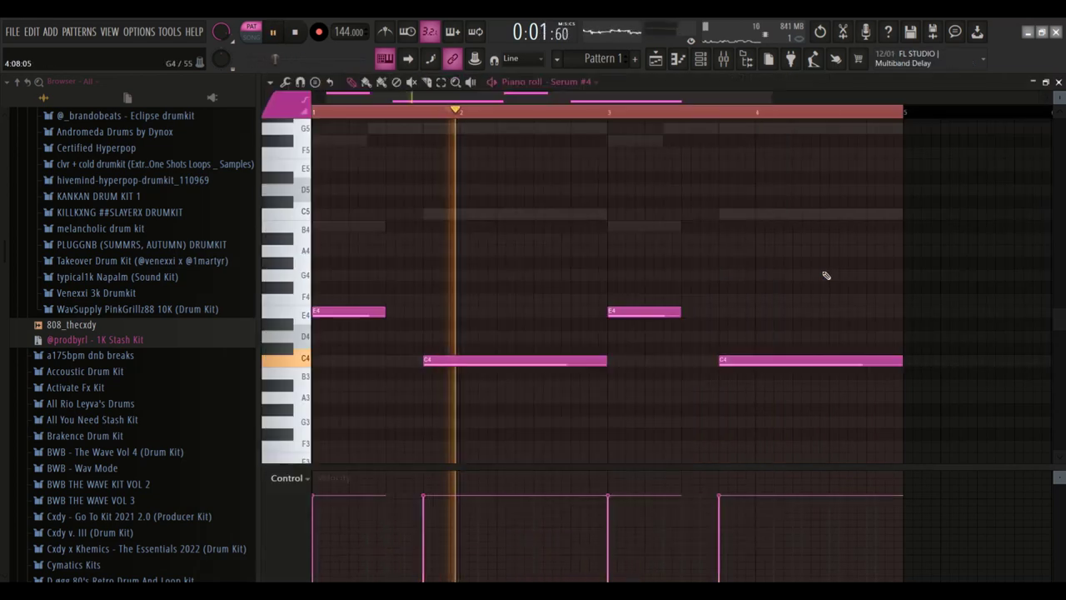
Step: Set the release of Serum #4's envelope 1 to 24 ms
click(699, 63)
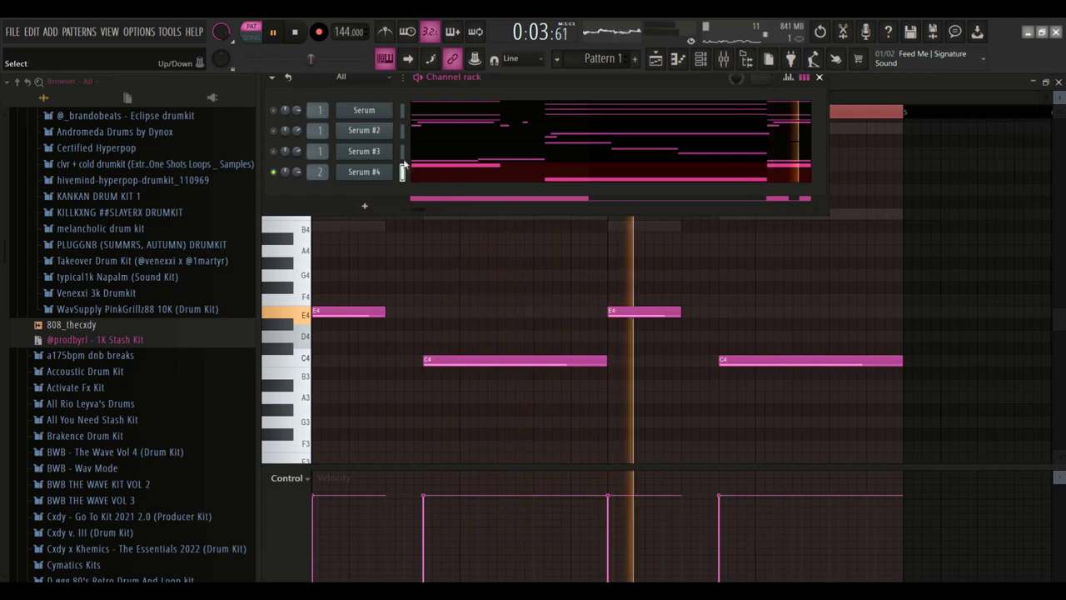
click(364, 172)
drag(456, 481, 460, 459)
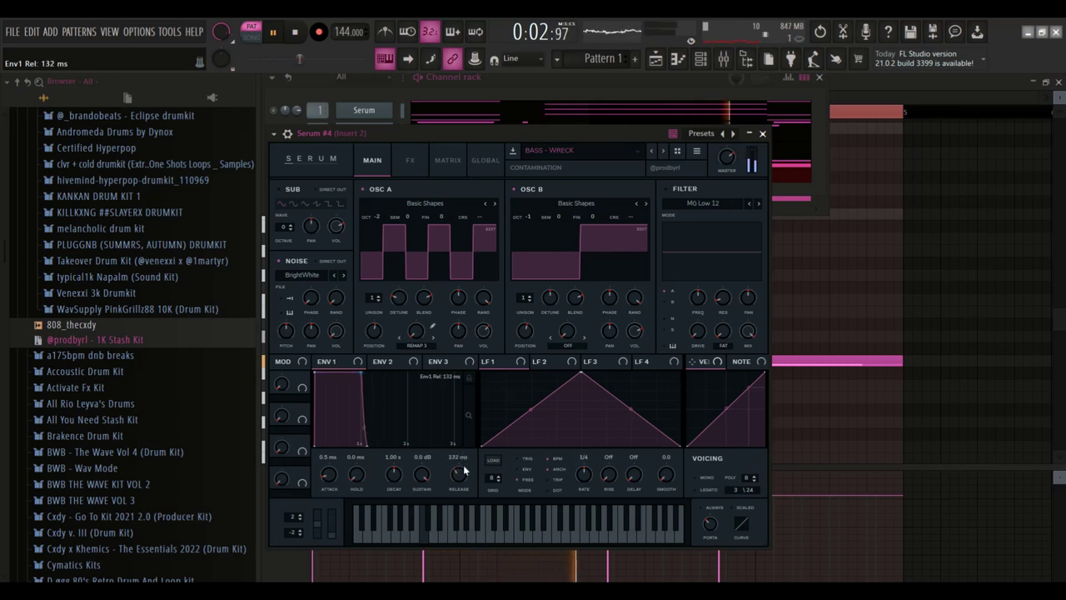
drag(462, 475, 462, 488)
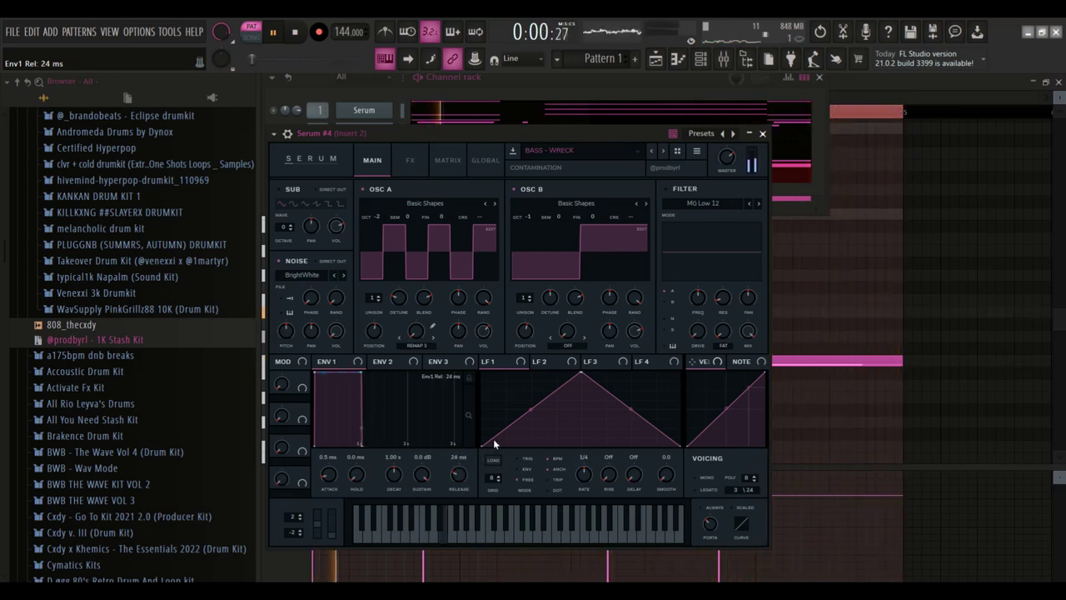
Step: Close Serum #4, unmute the other three Serum channels and play the full loop
click(762, 133)
key(space)
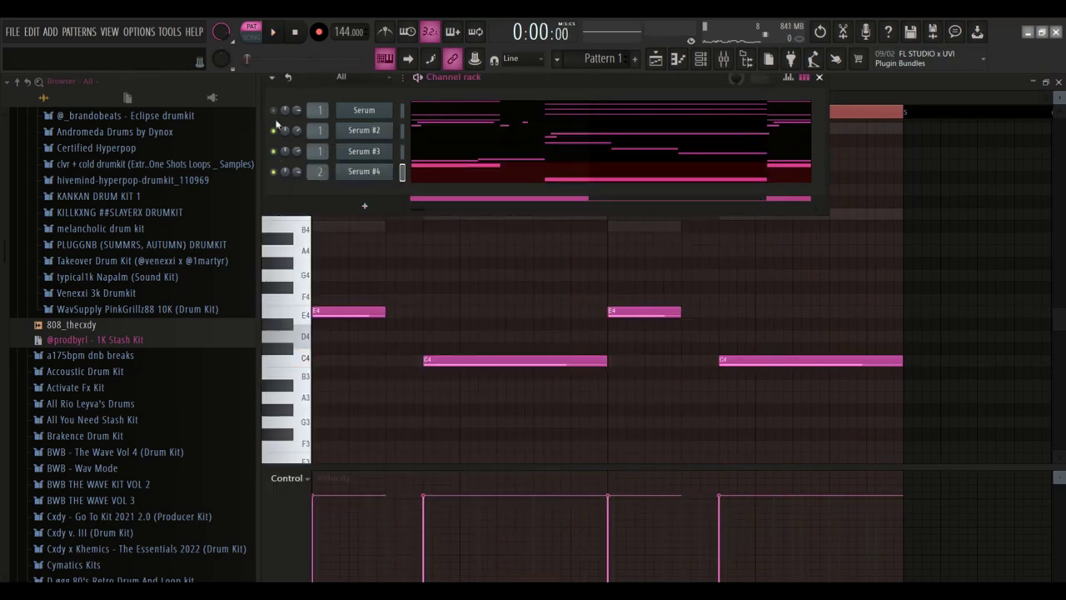
key(space)
Step: Load Fruity Parametric EQ 2 into the first effect slot of mixer track Insert 2
click(723, 58)
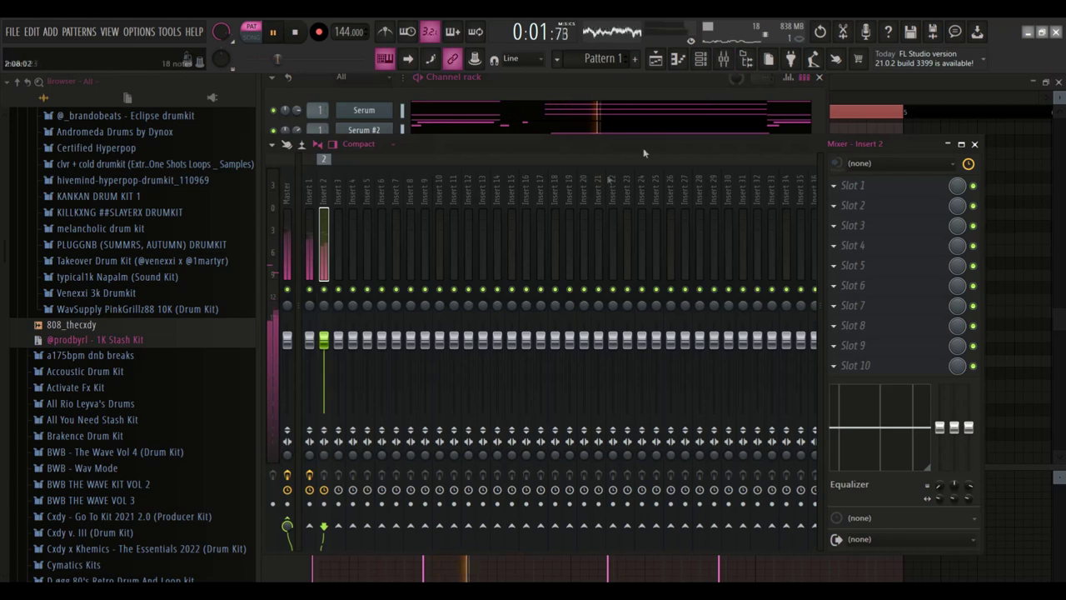
click(864, 186)
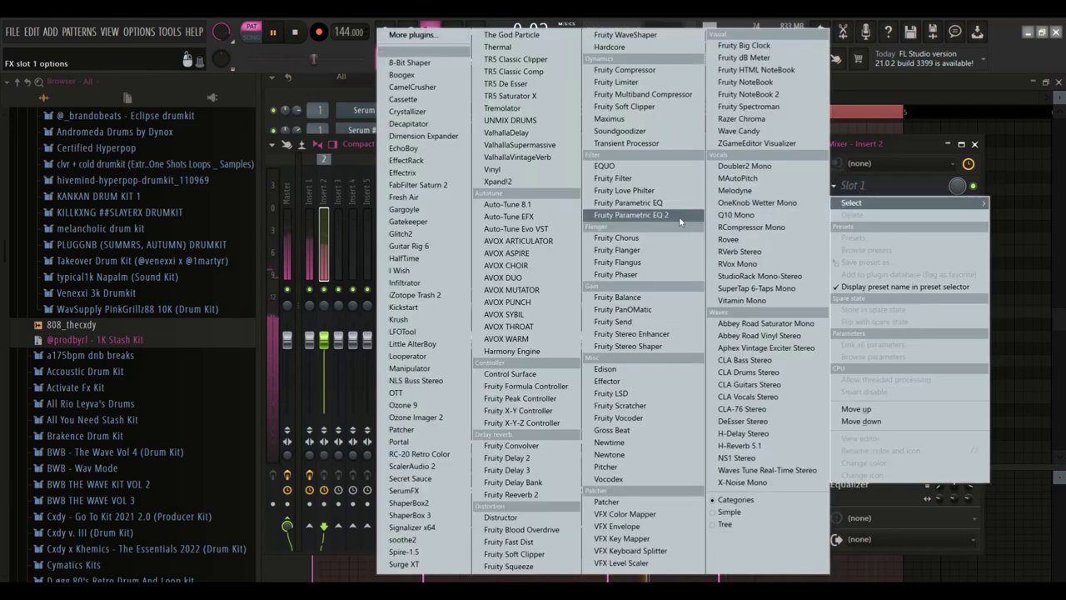
click(679, 218)
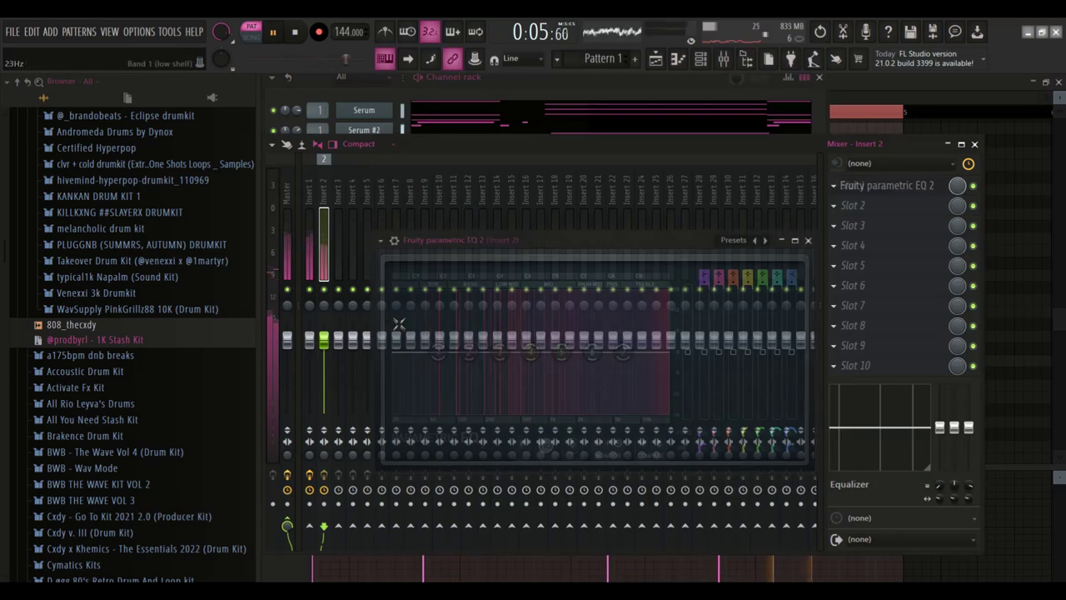
Step: Make EQ band 1 a high pass with a steeper slope and a cutoff of about 190 Hz, and stop playback
right_click(438, 352)
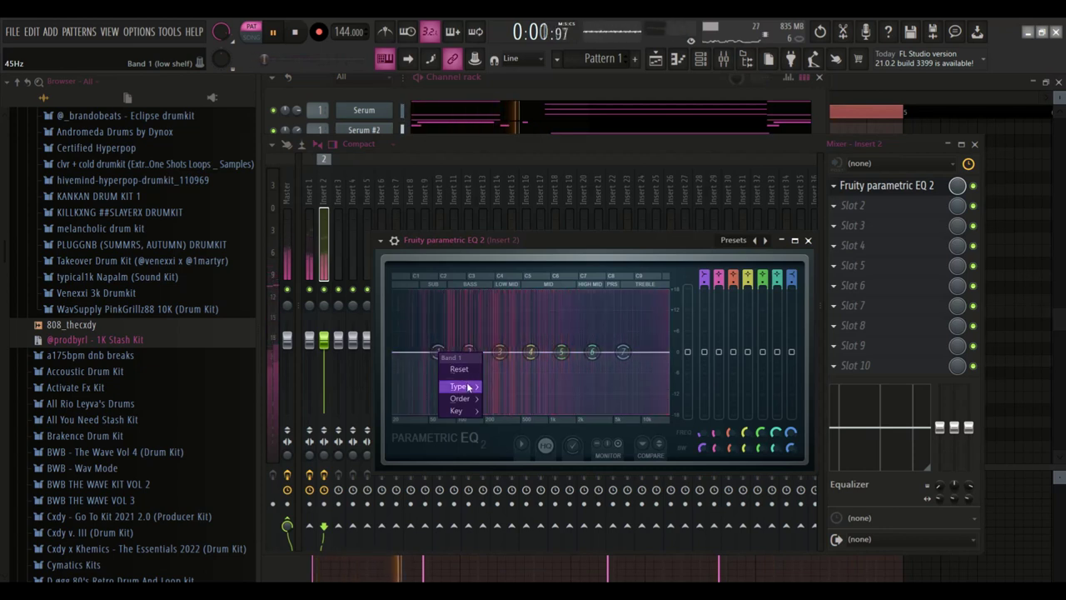
mouse_move(468, 387)
click(508, 491)
right_click(435, 356)
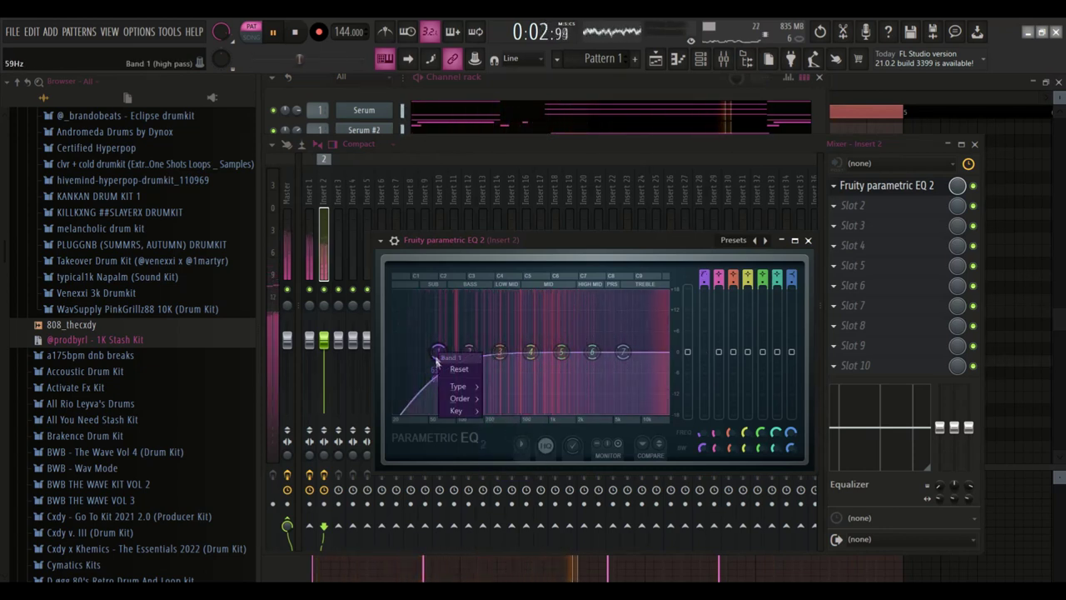
mouse_move(461, 399)
click(497, 402)
drag(438, 352, 472, 351)
key(space)
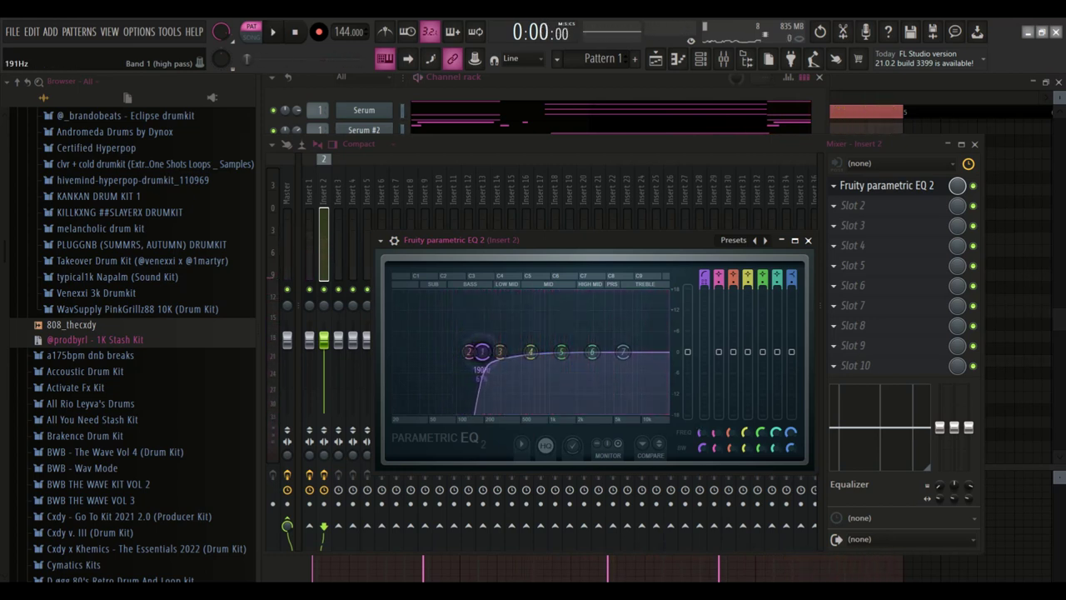
Step: Play the full loop briefly and open the Venexxi 3k Drumkit folder in the browser
key(space)
click(361, 94)
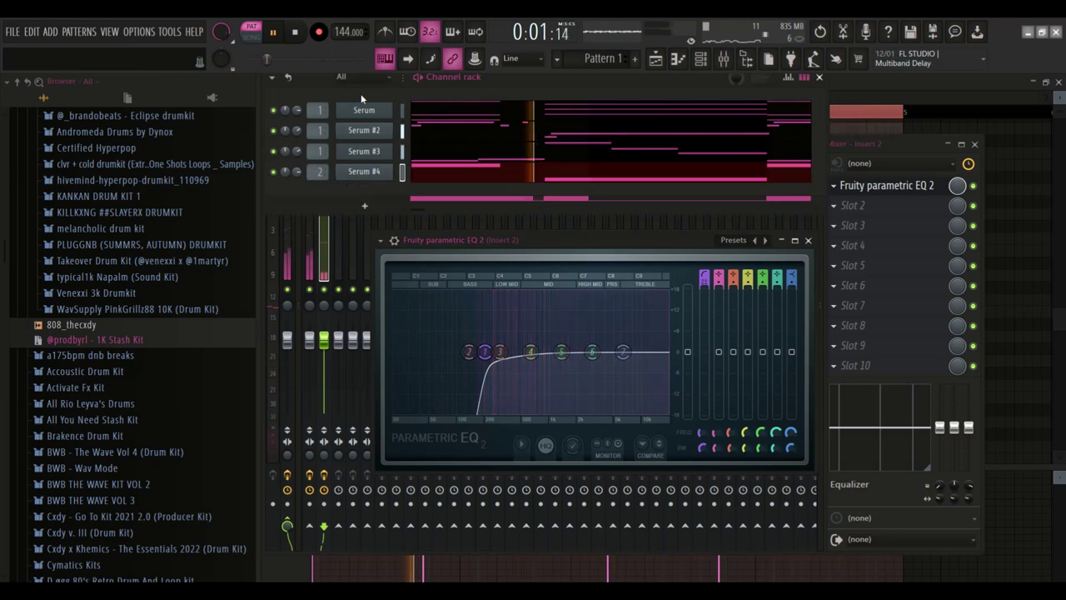
scroll(190, 262, down, 3)
click(125, 245)
key(space)
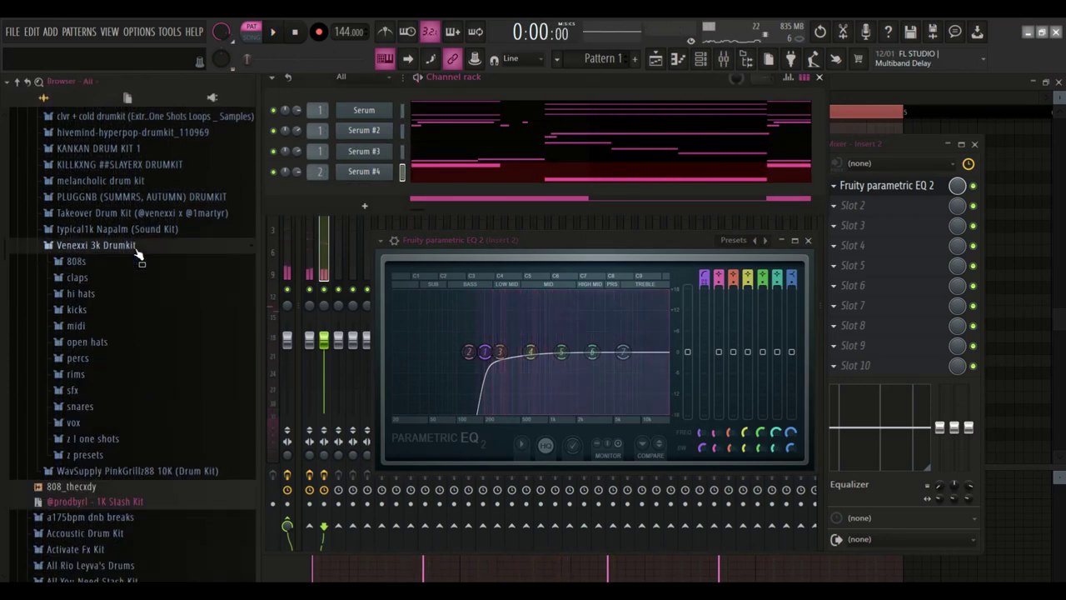
Step: Audition samples in the kit's 808s folder and add venexxi - memory 808 as a new channel
click(100, 265)
scroll(108, 337, down, 5)
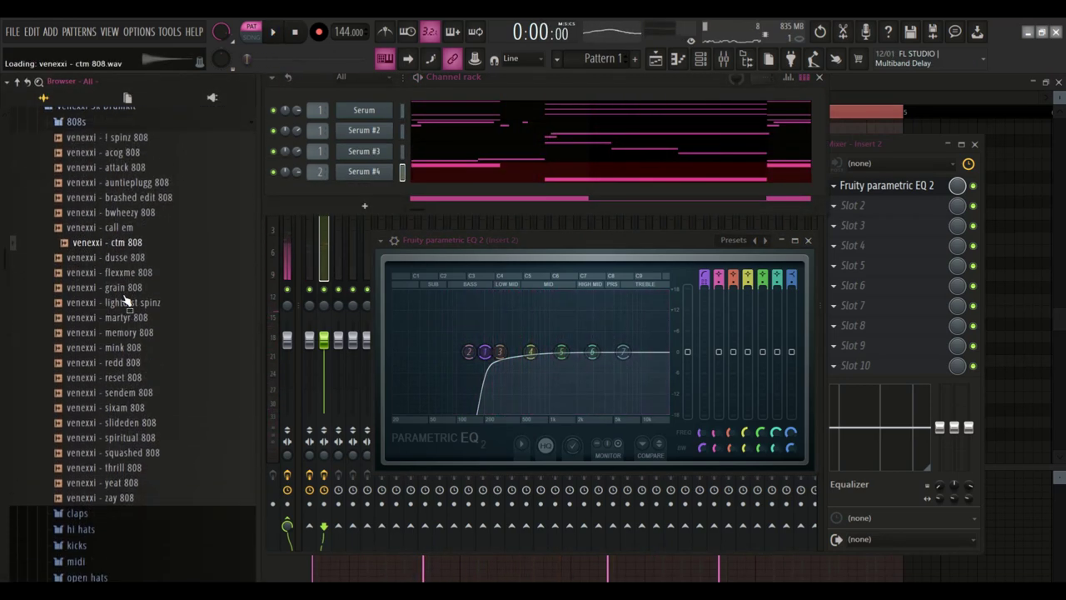
click(126, 293)
click(133, 321)
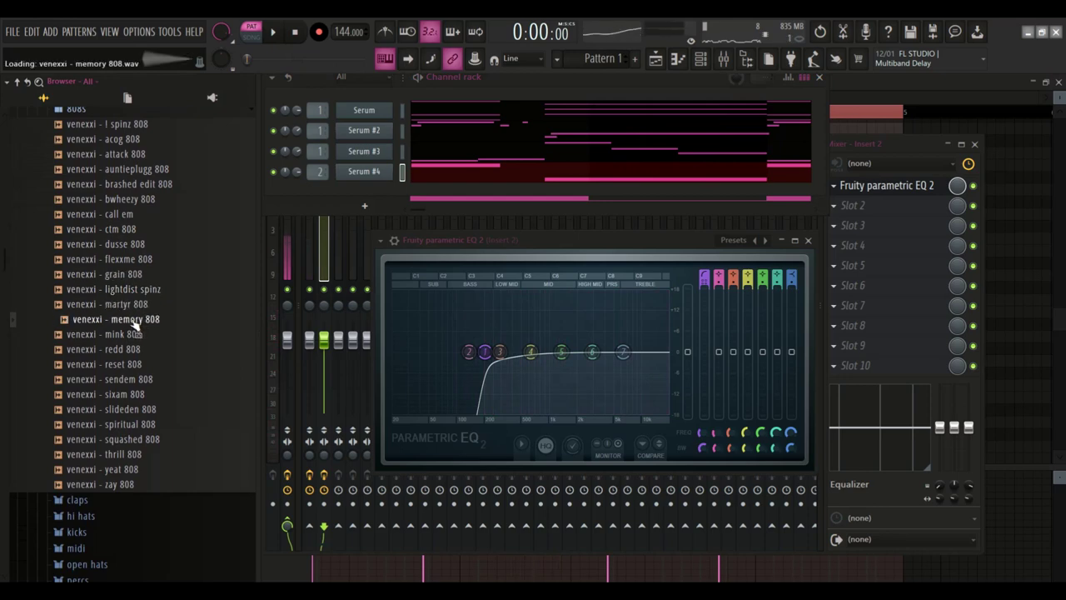
drag(372, 195, 374, 194)
Step: Draw an E4 and a C4 note at steps 1 and 13 of bar 1 for memory 808, and transpose them up an octave
right_click(376, 192)
click(407, 191)
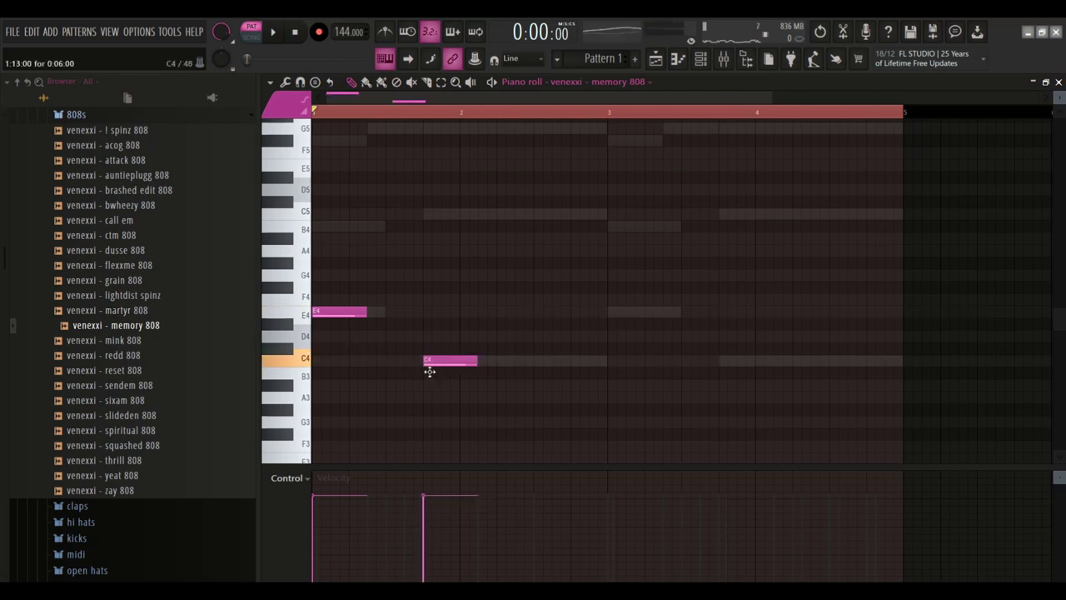
key(ctrl+Up)
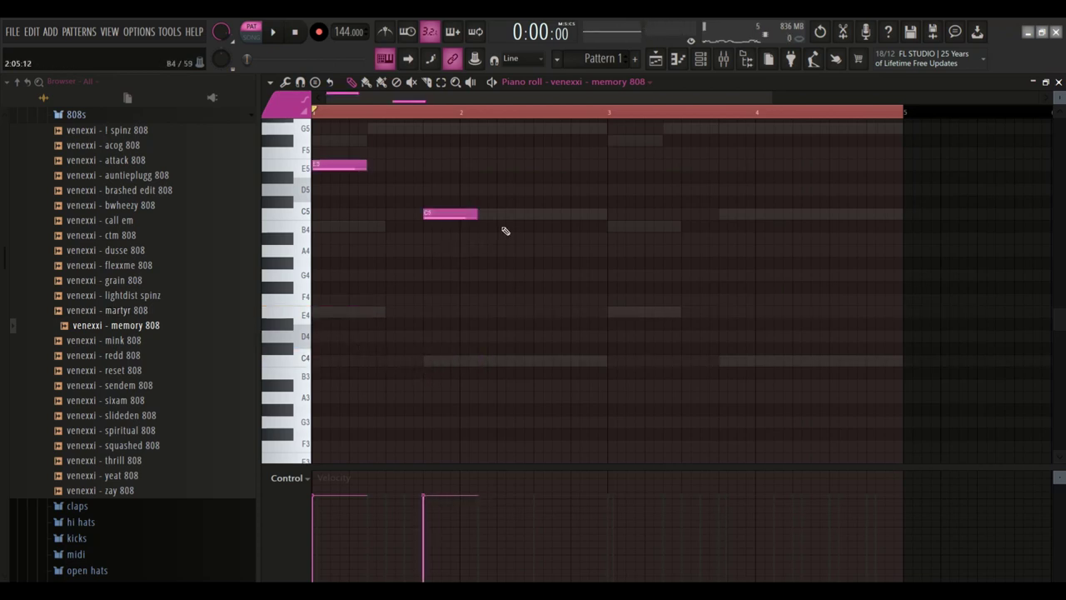
key(space)
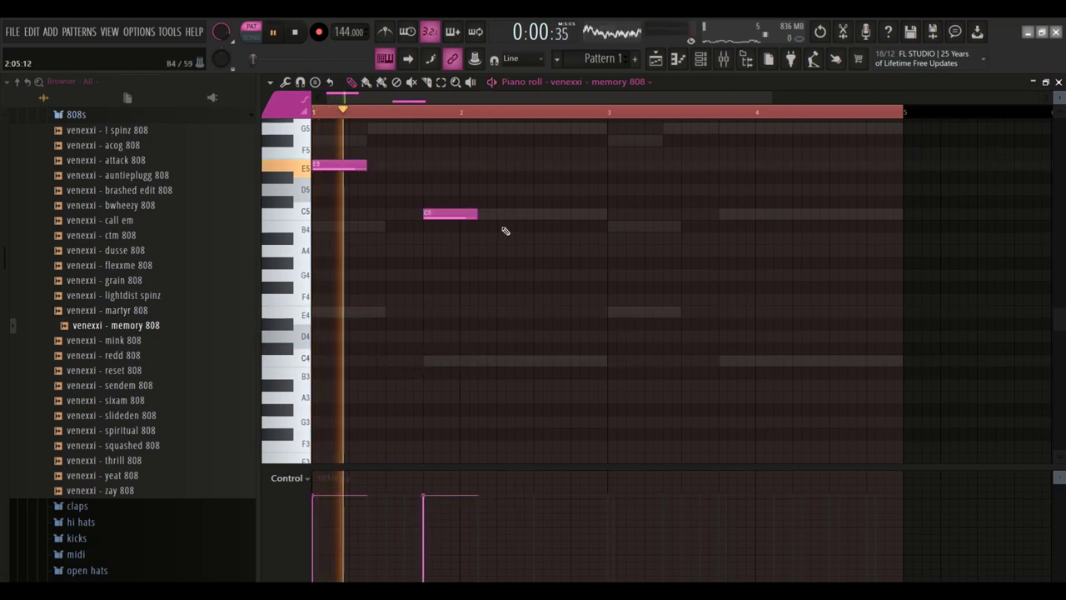
Step: Add two consecutive E5 notes from the start of bar 3 and C5 notes from step 13 of bar 3
click(617, 170)
scroll(667, 175, up, 1)
key(space)
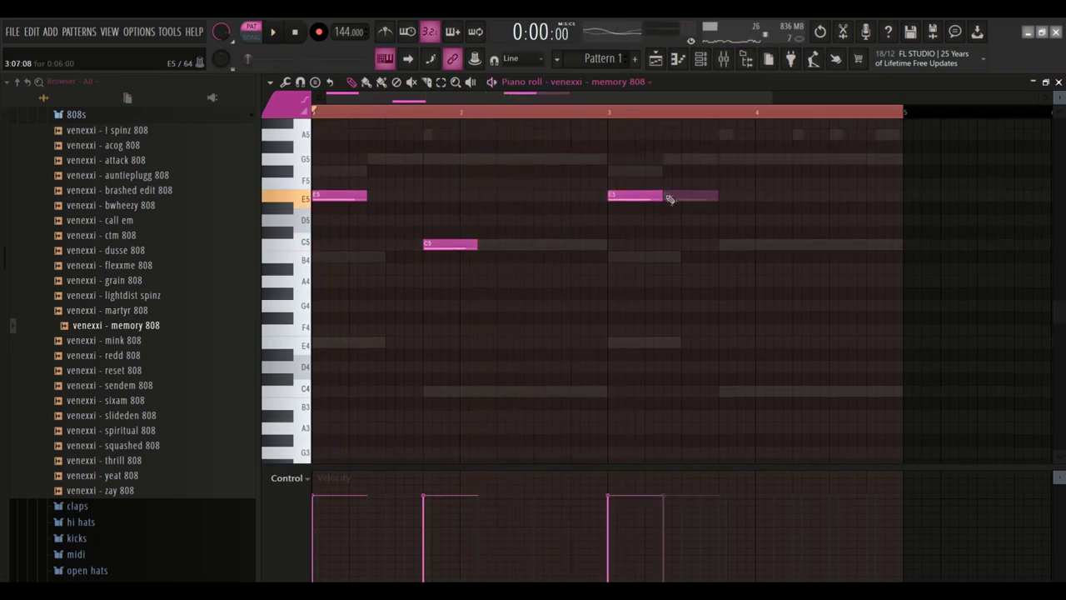
drag(725, 242, 725, 256)
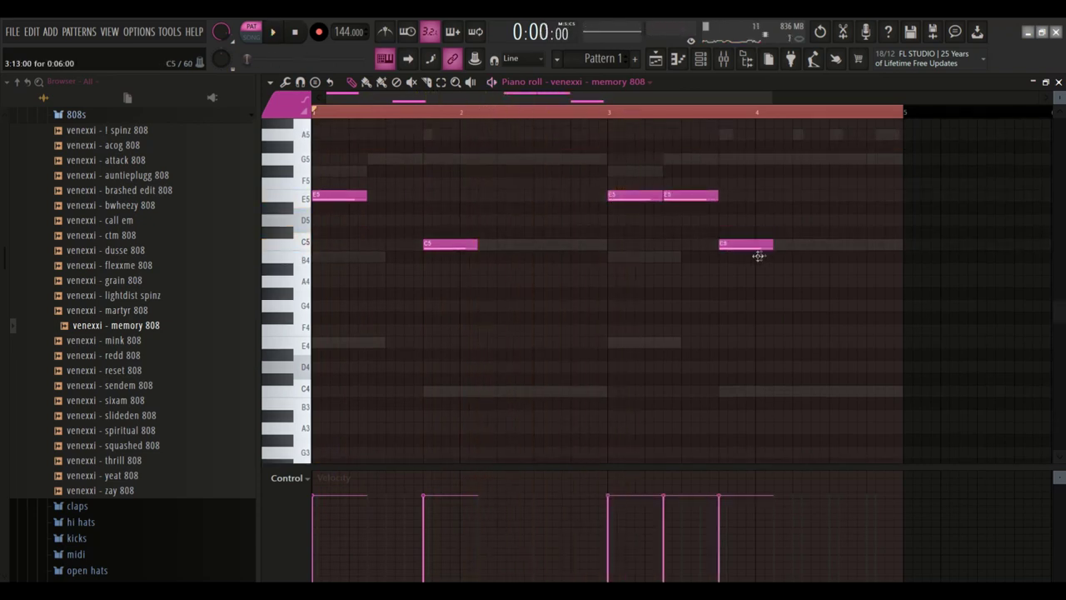
Step: Audition more samples in the kit's 808s folder, add venexxi - attack 808 as a new channel and play the loop
click(701, 59)
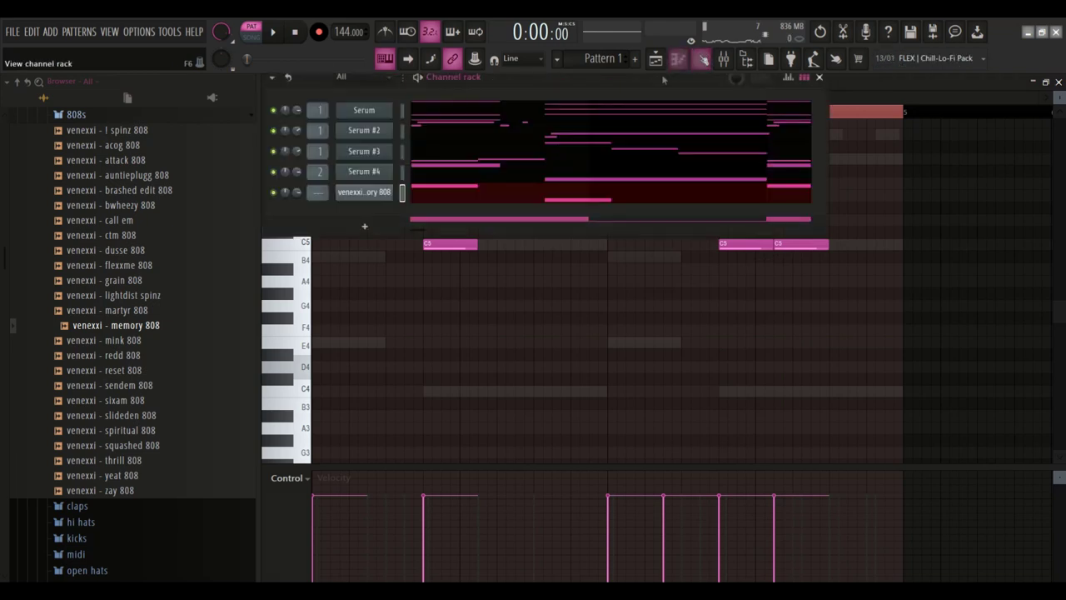
click(126, 415)
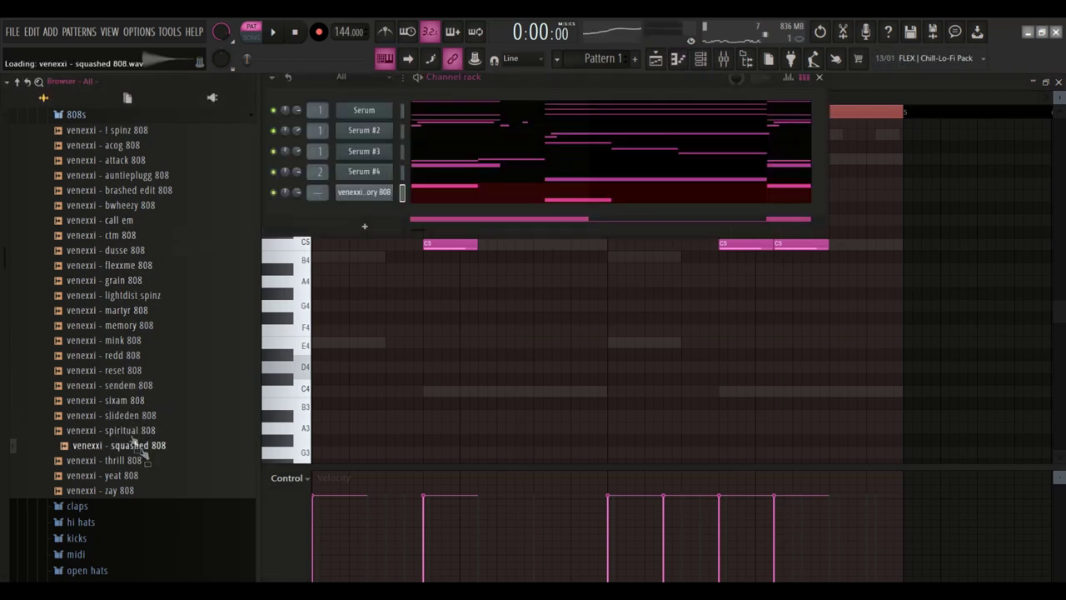
scroll(121, 284, up, 3)
click(119, 277)
click(118, 214)
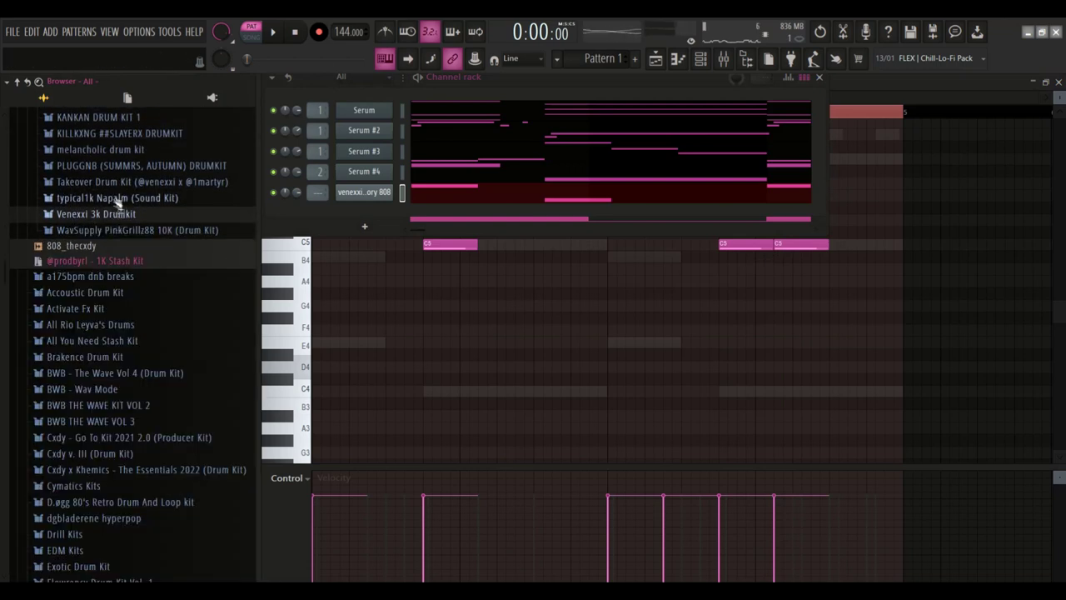
click(106, 215)
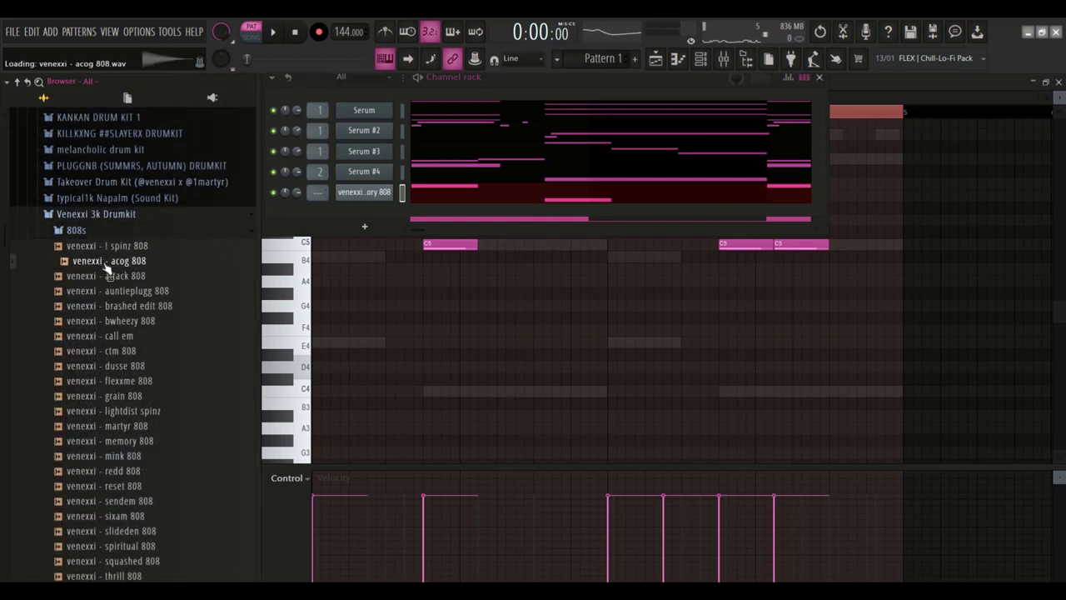
click(133, 277)
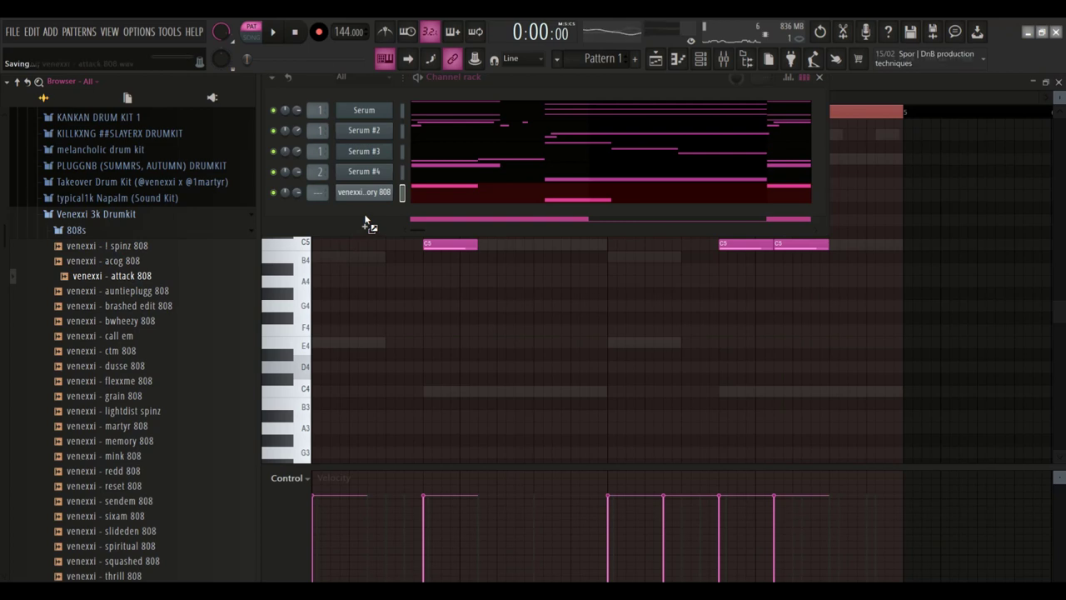
drag(364, 216, 366, 219)
key(space)
key(space)
Step: Turn on the volume envelope of the memory 808 channel, adjust its hold time and close the channel settings
click(385, 194)
click(331, 175)
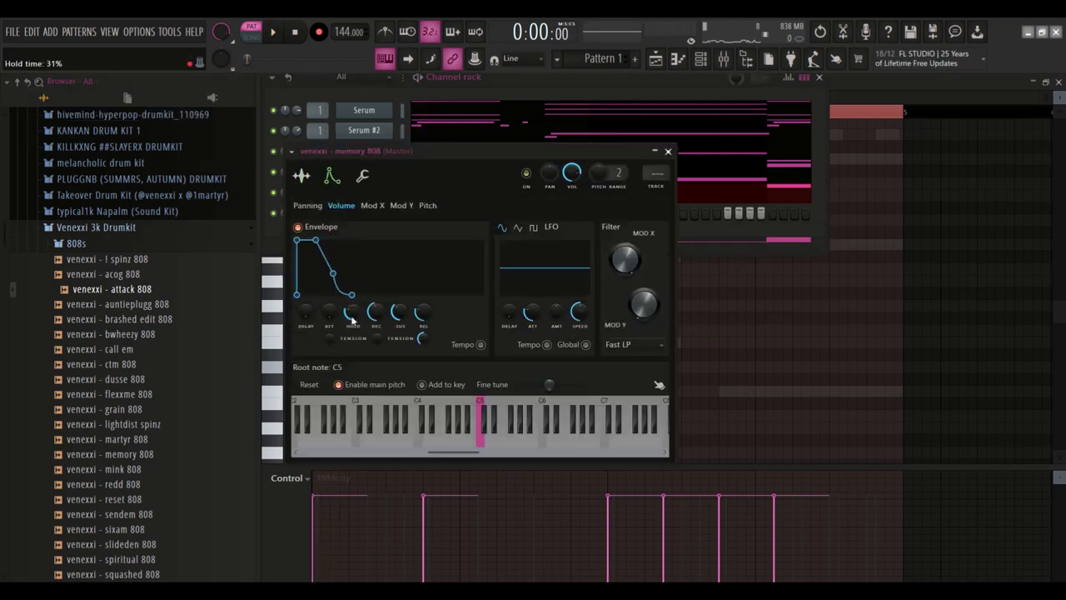
click(304, 177)
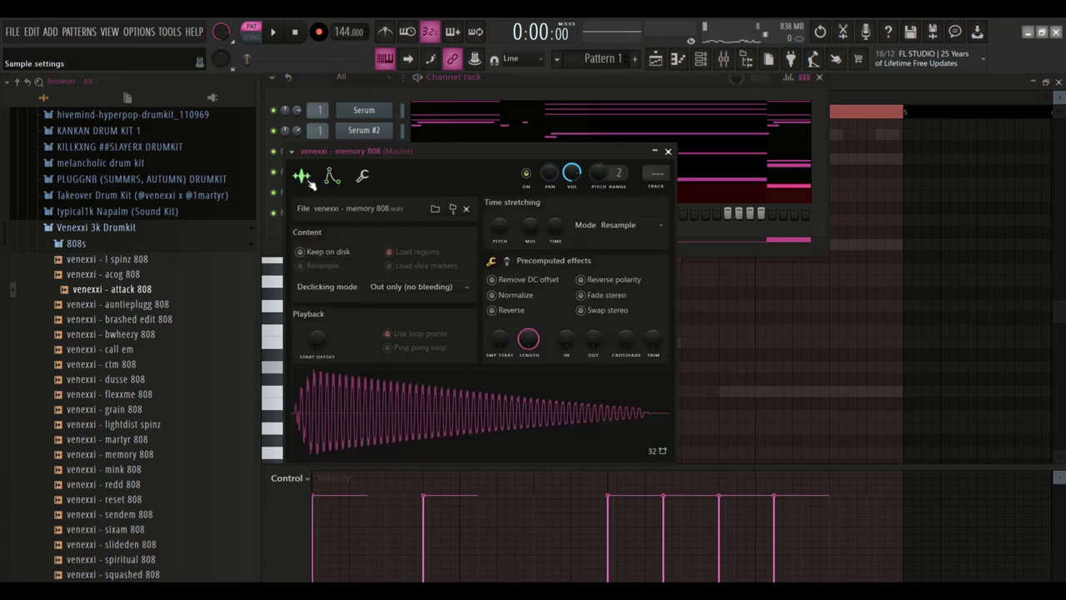
click(667, 153)
Step: Make the memory 808 notes legato so each reaches the following note, and delete the last C5 note in bar 4
click(520, 193)
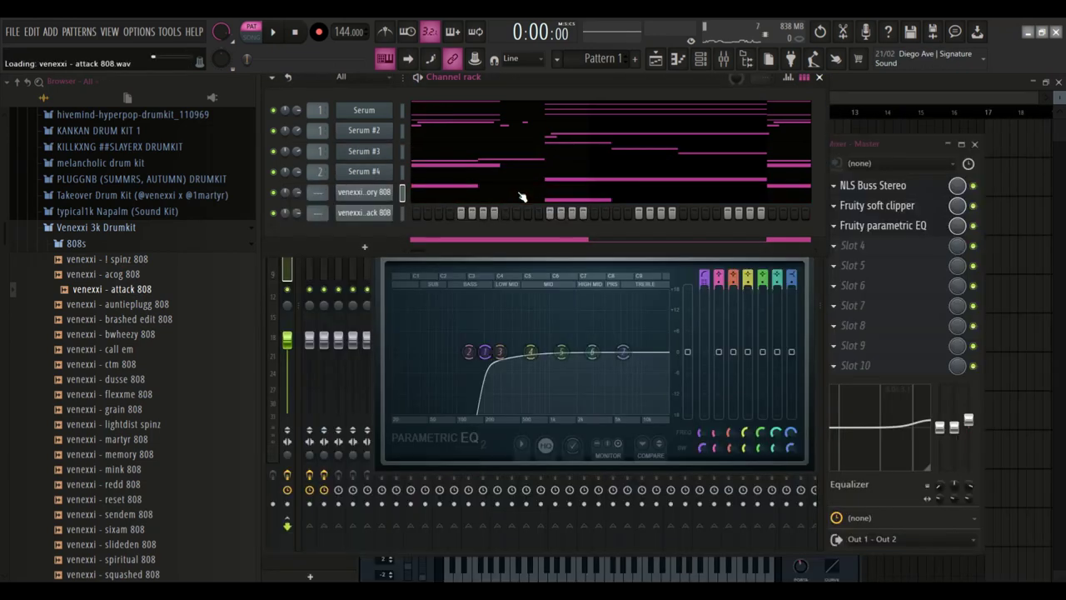
click(520, 194)
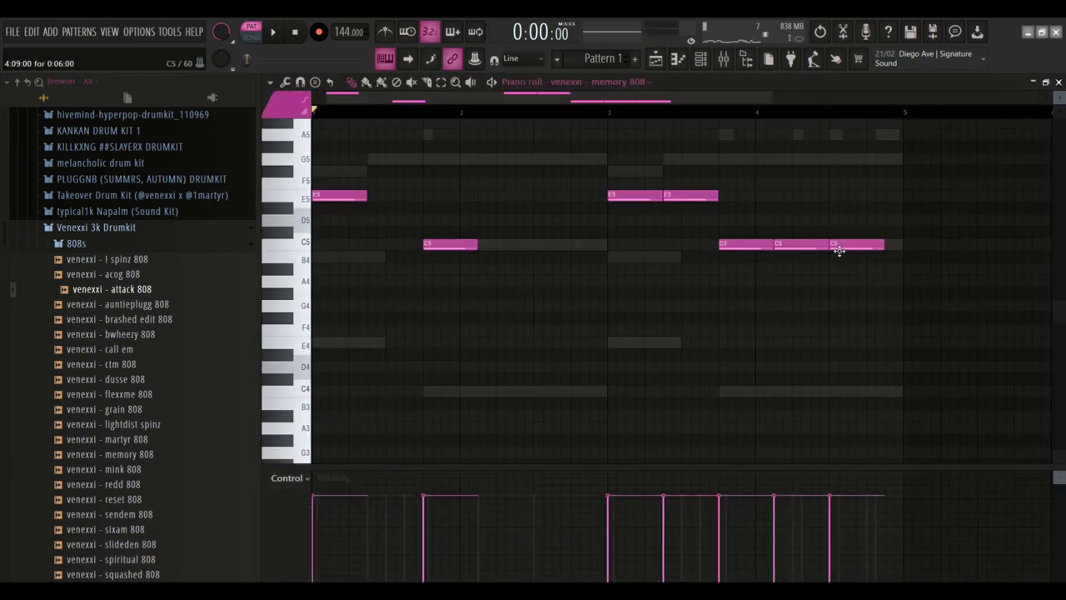
key(ctrl+l)
click(841, 148)
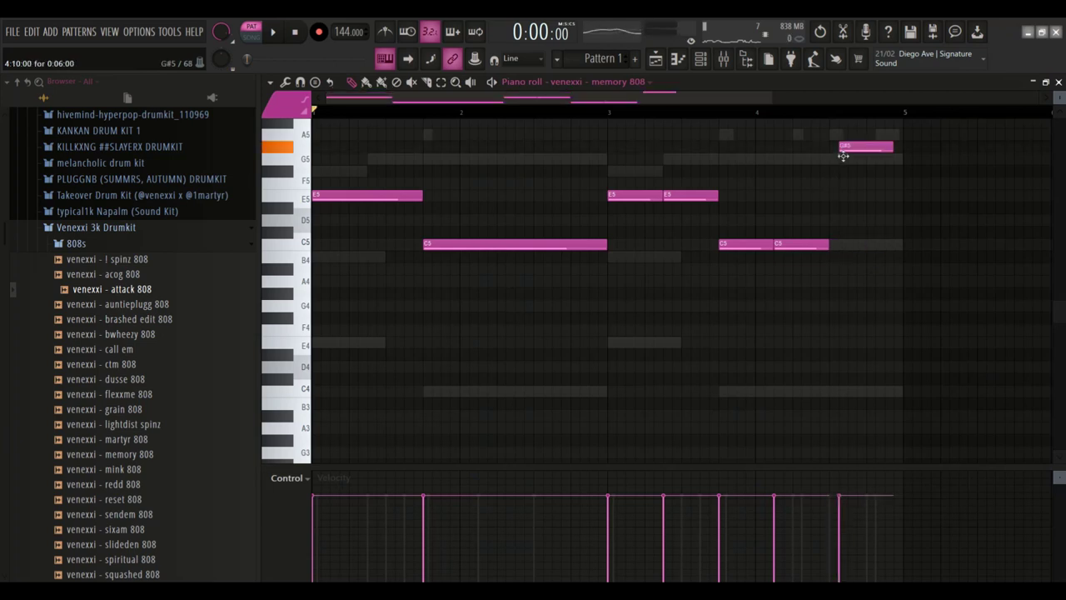
right_click(847, 147)
Step: Draw an A5 note across the second half of bar 4 for attack 808, and raise both 808s' notes to 100% velocity
click(647, 81)
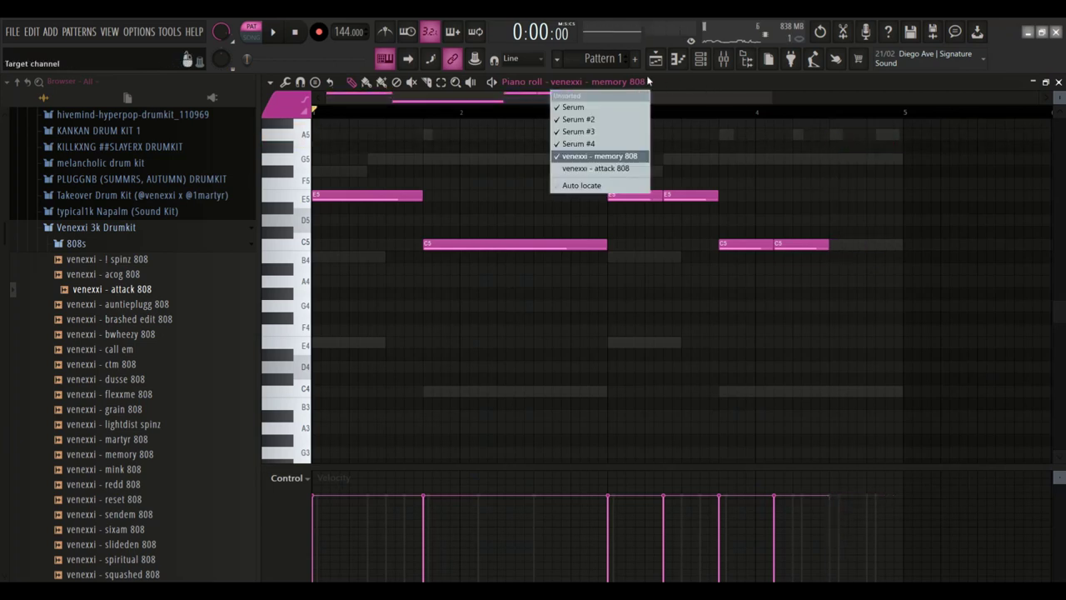
click(603, 170)
drag(840, 148, 841, 133)
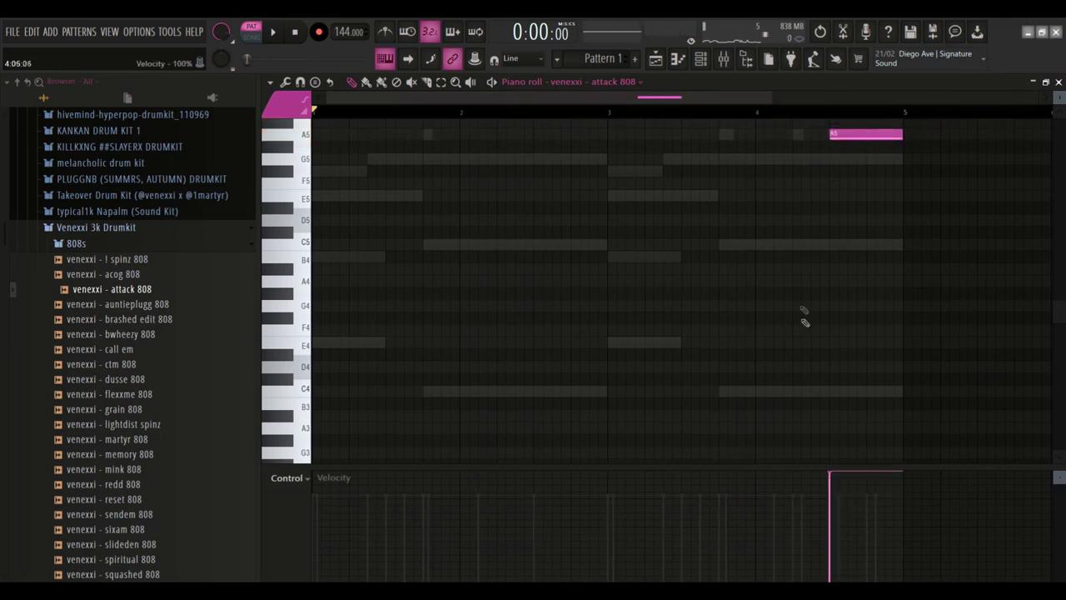
key(space)
click(704, 62)
click(446, 196)
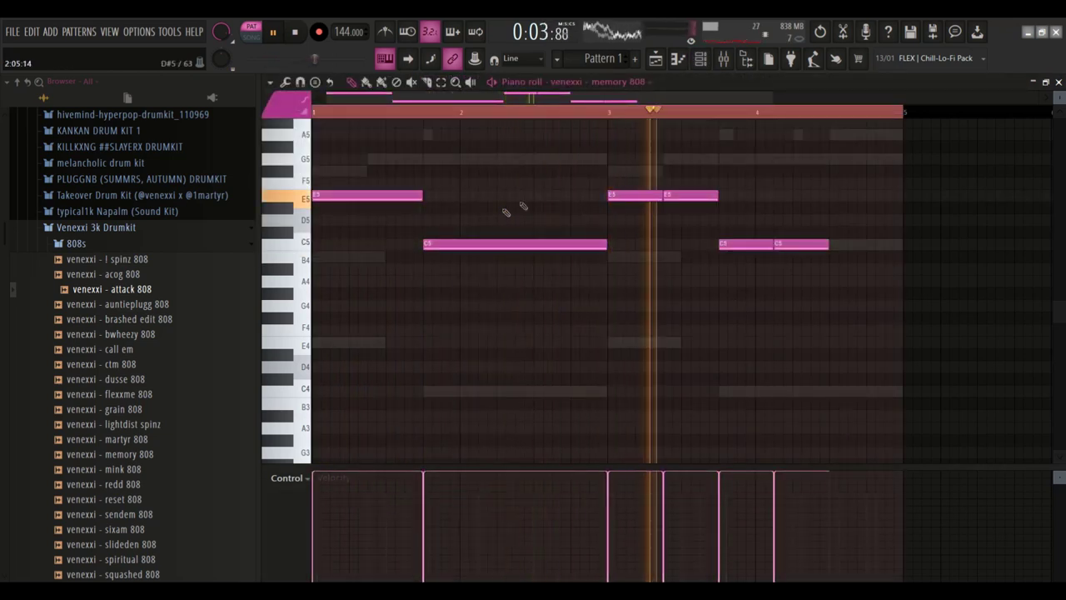
Step: Adjust the channel volume of memory 808 and lower the first Serum channel's volume to about 71%
click(701, 59)
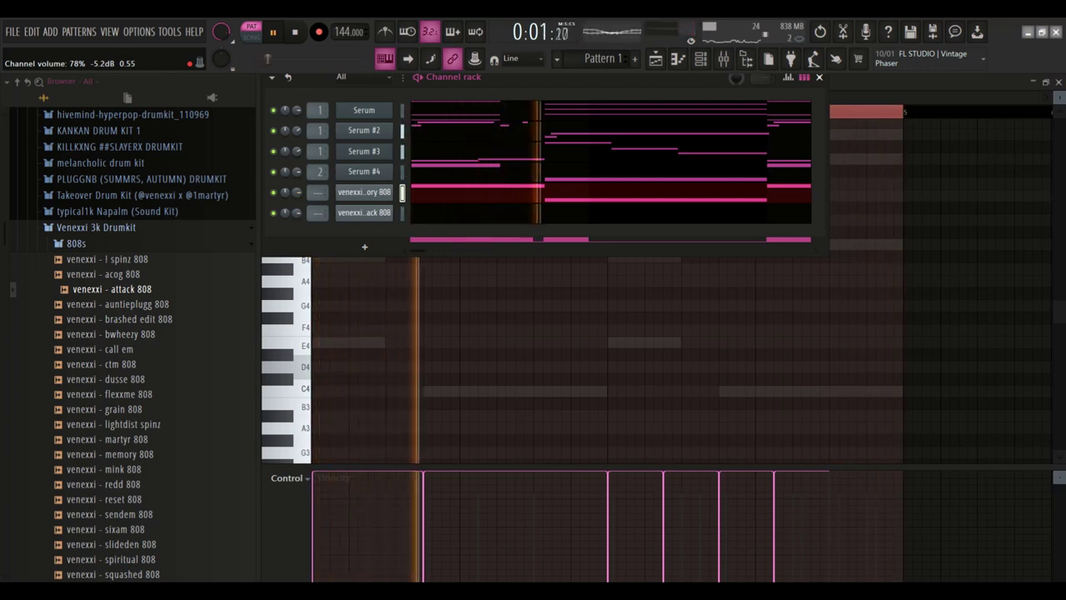
drag(297, 193, 297, 197)
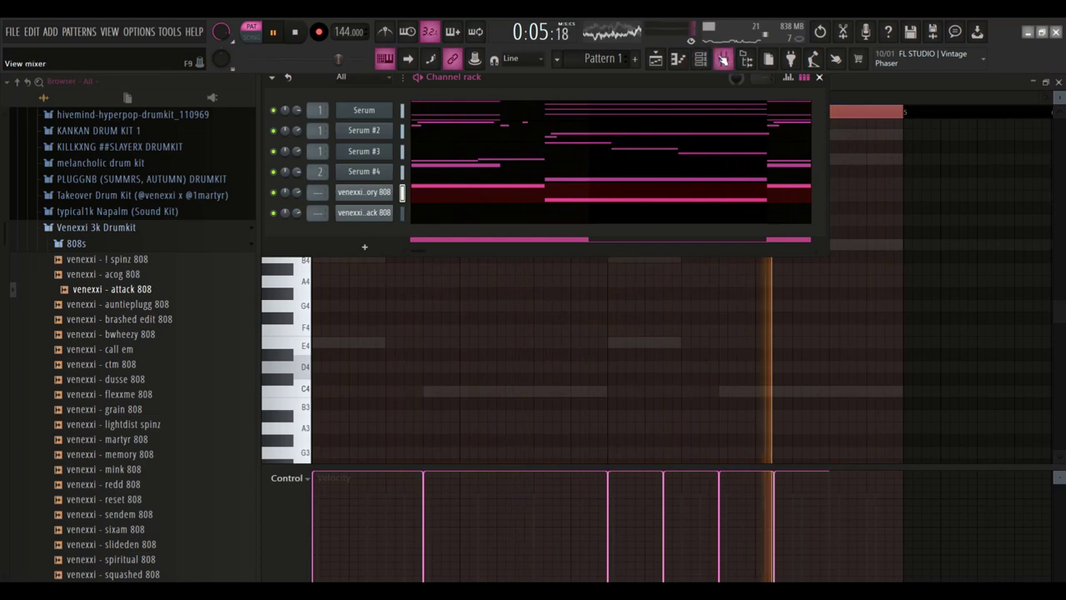
drag(297, 110, 297, 118)
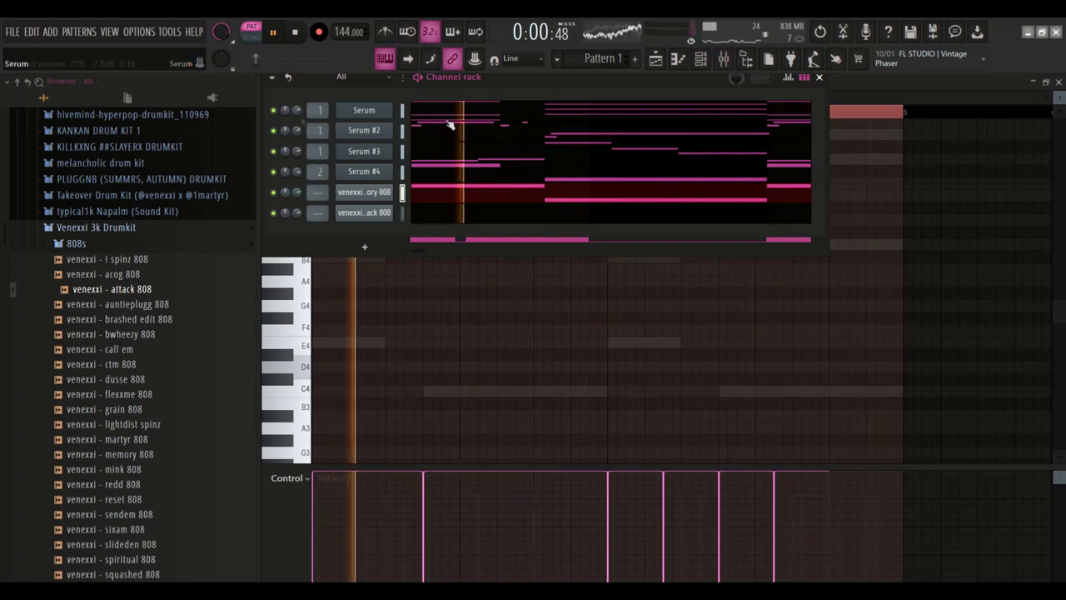
Step: Raise the high-pass cutoff of band 1 slightly in the Fruity Parametric EQ 2 on mixer track Insert 1
key(F9)
click(310, 197)
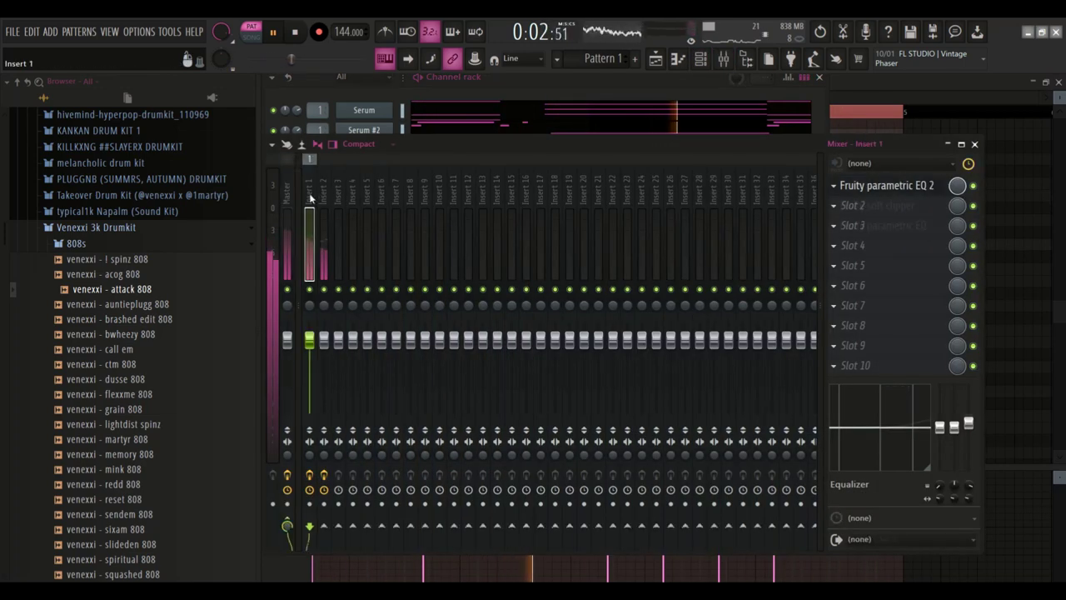
click(931, 186)
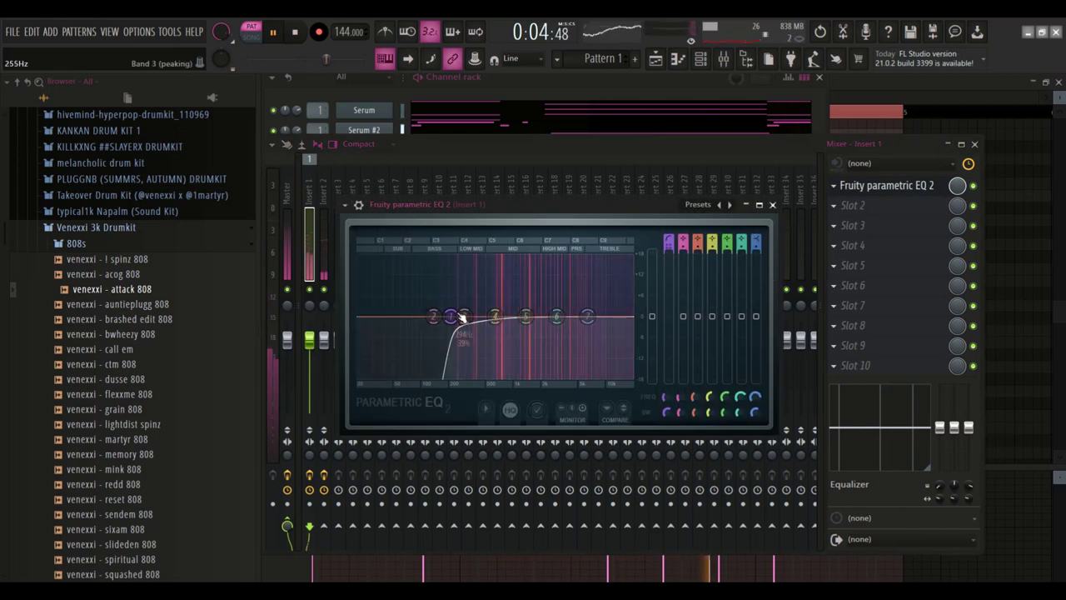
drag(448, 322, 454, 322)
Step: Solo the memory 808 channel, open its notes in the piano roll and play them
click(350, 94)
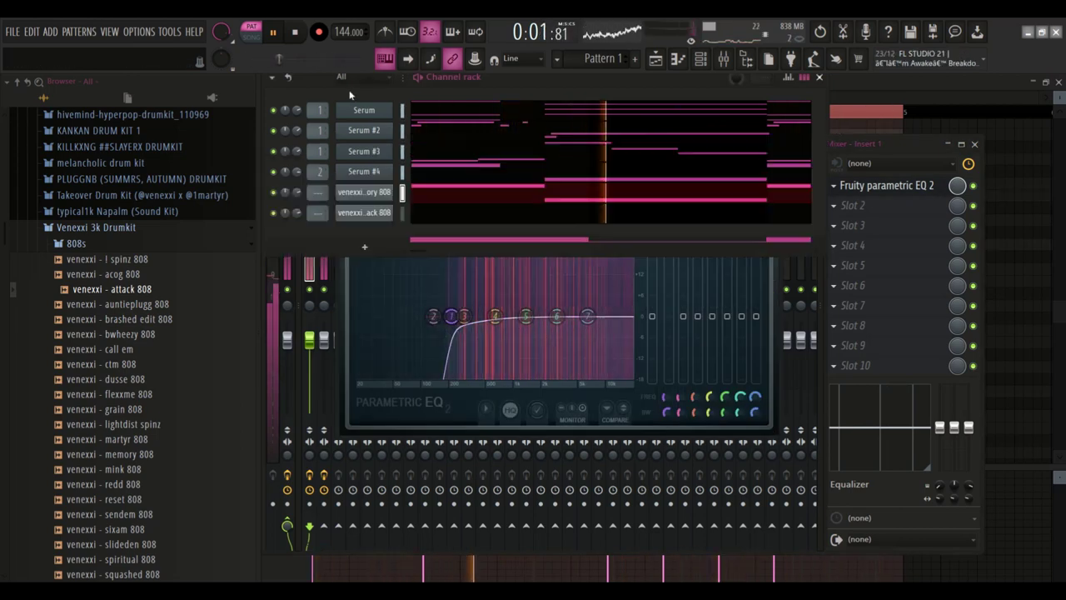
key(space)
right_click(273, 195)
click(447, 196)
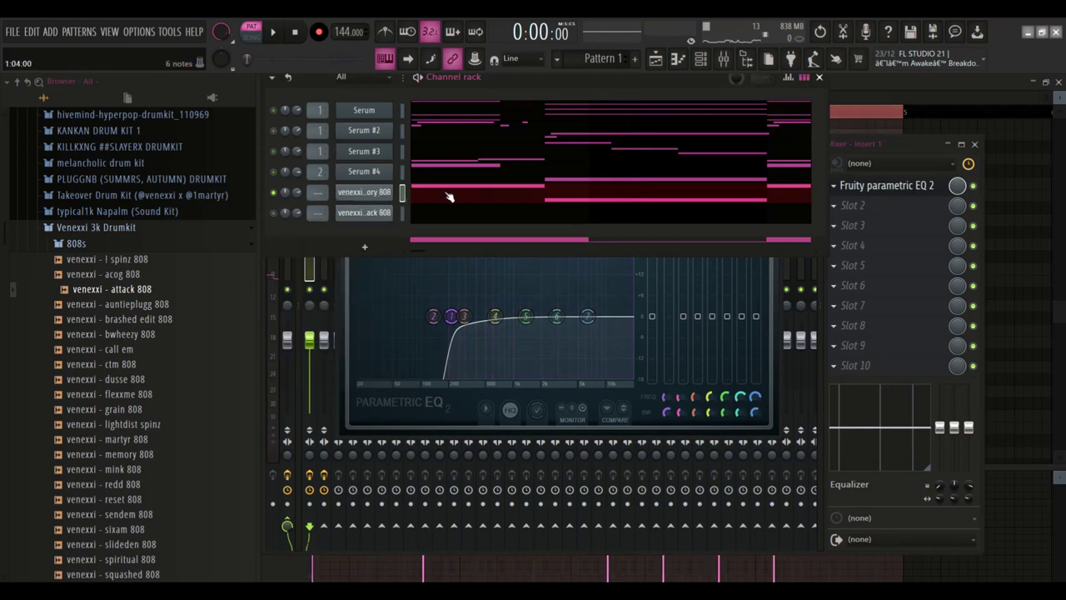
click(448, 195)
key(space)
Step: Add a D5 slide note eight steps long at step 9 of bar 1 for memory 808, and play it back
click(304, 111)
click(394, 221)
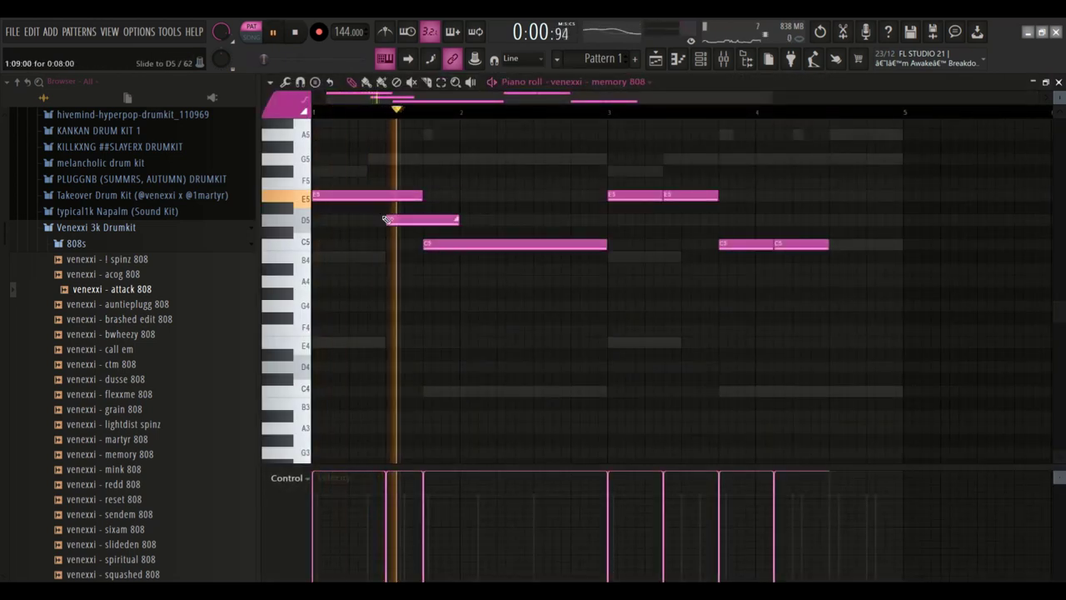
key(space)
key(space)
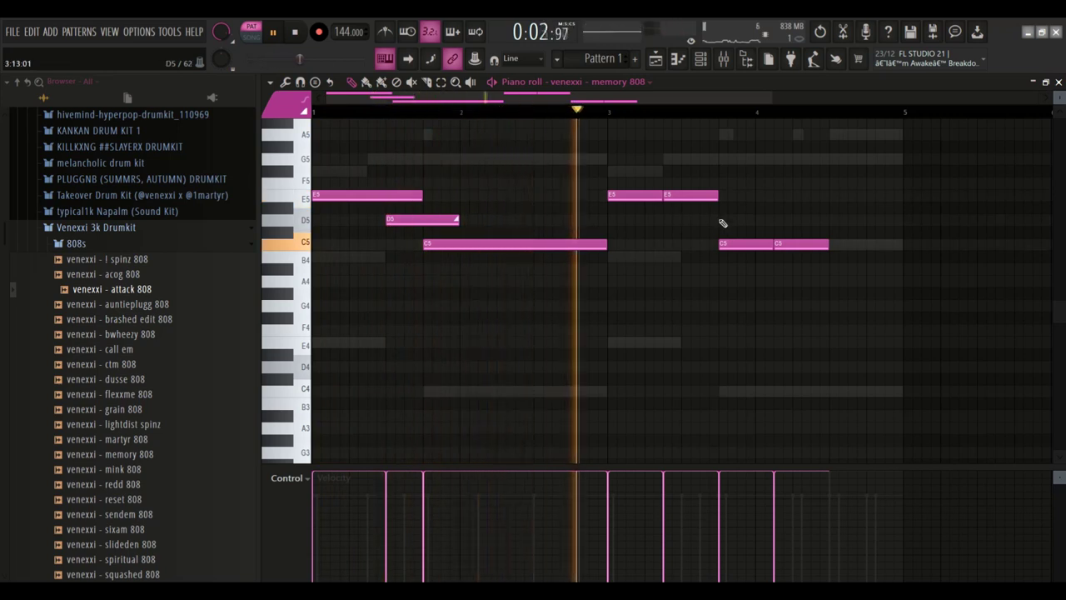
Step: Add an A#4 slide note near the end of bar 4 for attack 808, and unmute its channel alongside memory 808
click(575, 81)
click(612, 168)
key(space)
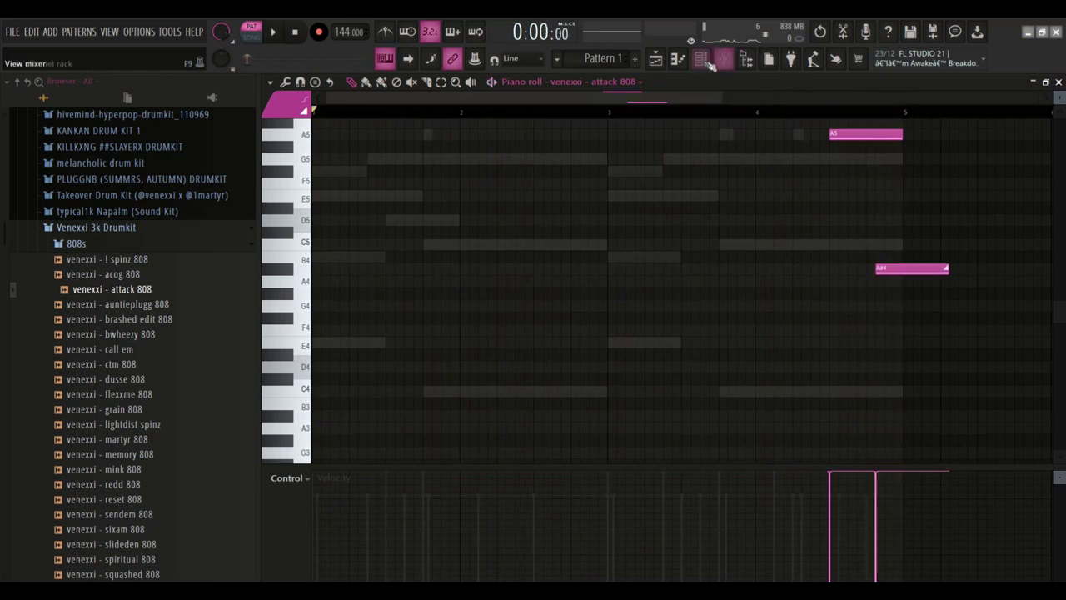
click(700, 58)
right_click(643, 295)
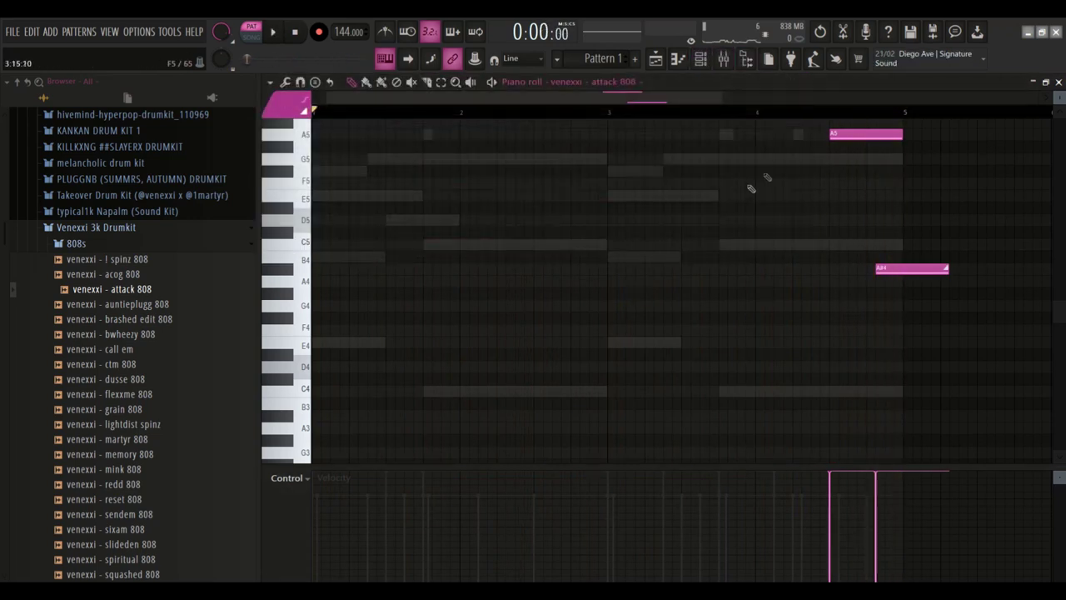
Step: Move the attack 808 slide note to A4 at step 13 of bar 4, shorten it to the bar's end and audition it
key(space)
key(space)
drag(954, 274, 889, 284)
key(space)
key(space)
key(space)
key(space)
key(space)
key(space)
Step: Set the hold time of the attack 808 channel's volume envelope to 100%
click(702, 59)
click(364, 213)
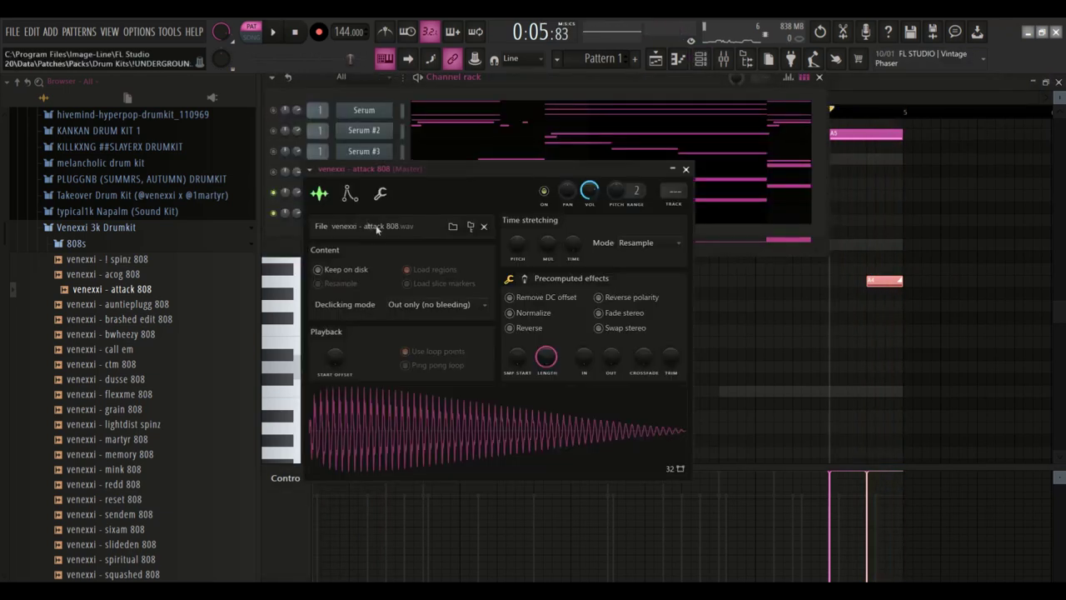
click(354, 198)
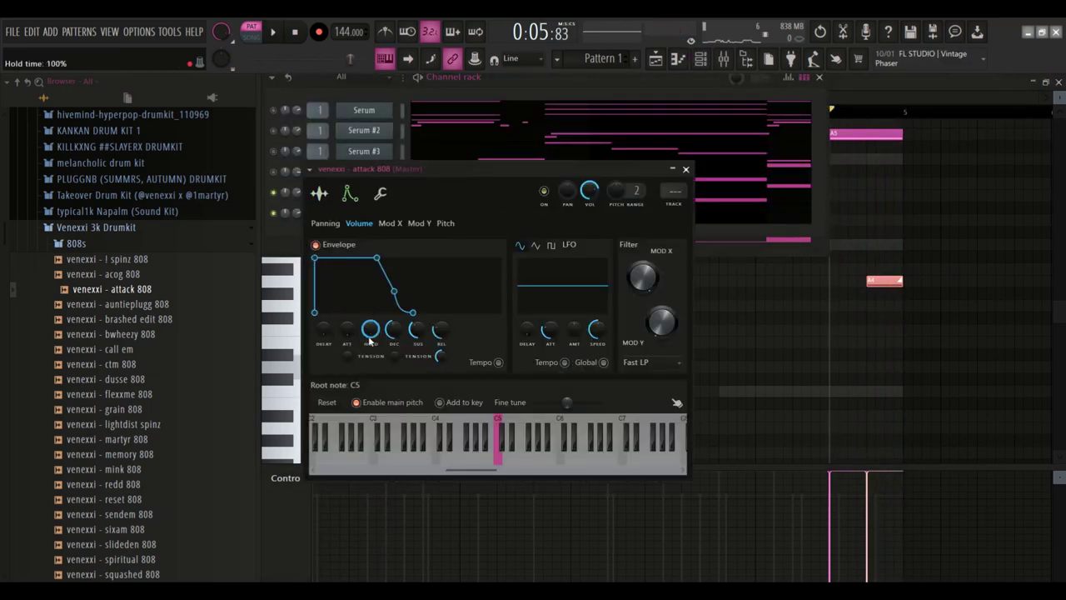
Step: Load the flexx clap from the Venexxi 3k Drumkit as a new channel and set its sample start offset to 3%
click(686, 170)
click(172, 244)
click(107, 259)
click(106, 322)
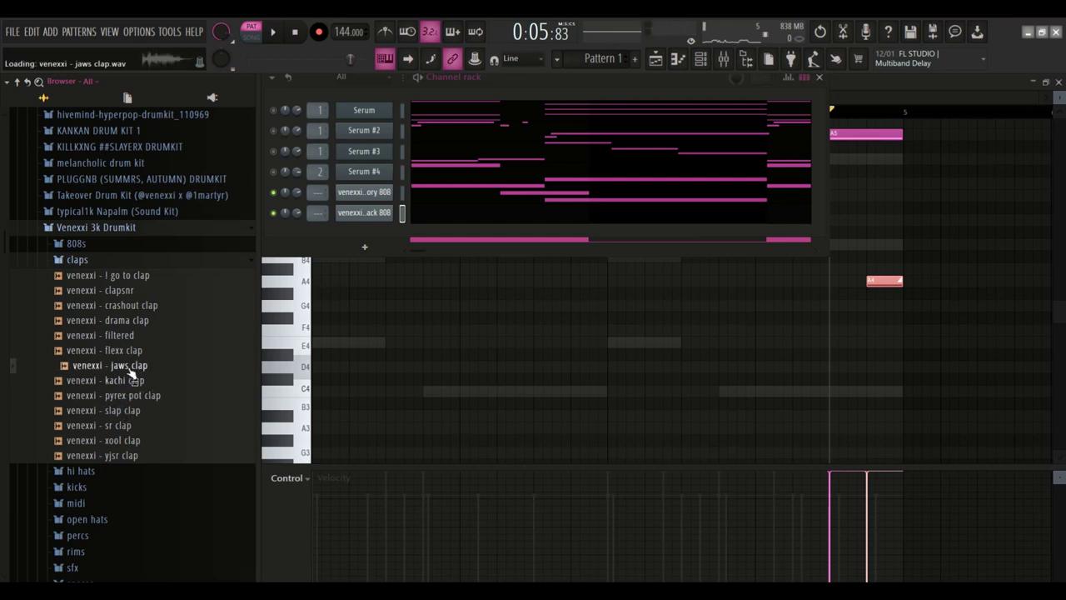
drag(380, 230, 388, 233)
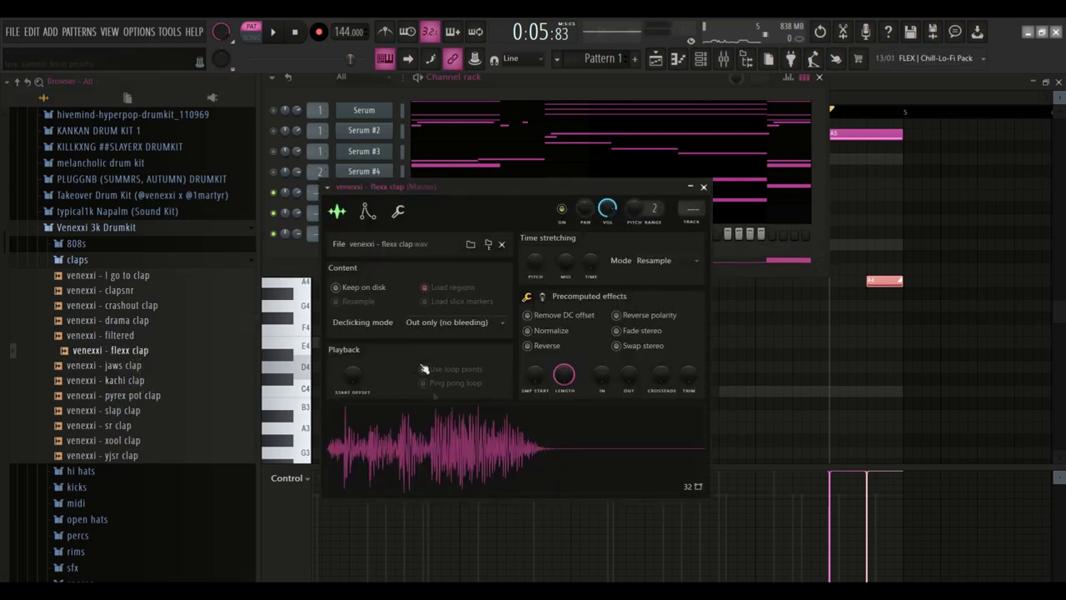
drag(531, 395, 532, 389)
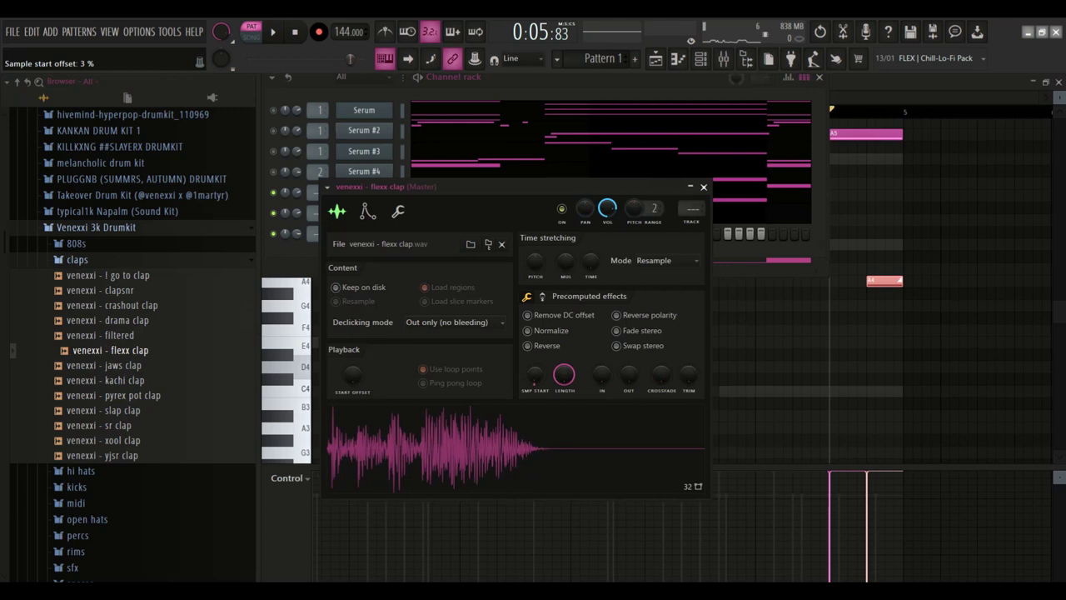
click(704, 186)
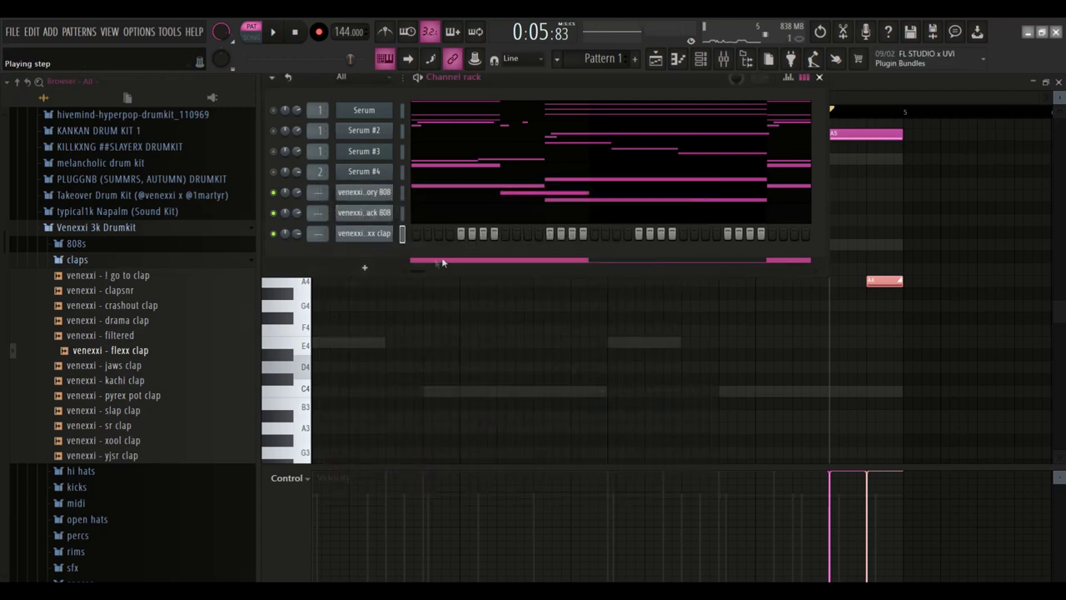
Step: Place C5 notes for the flexx clap at steps 9 and 15 of bars 1 and 3, and step 9 of bars 2 and 4
right_click(369, 234)
click(404, 228)
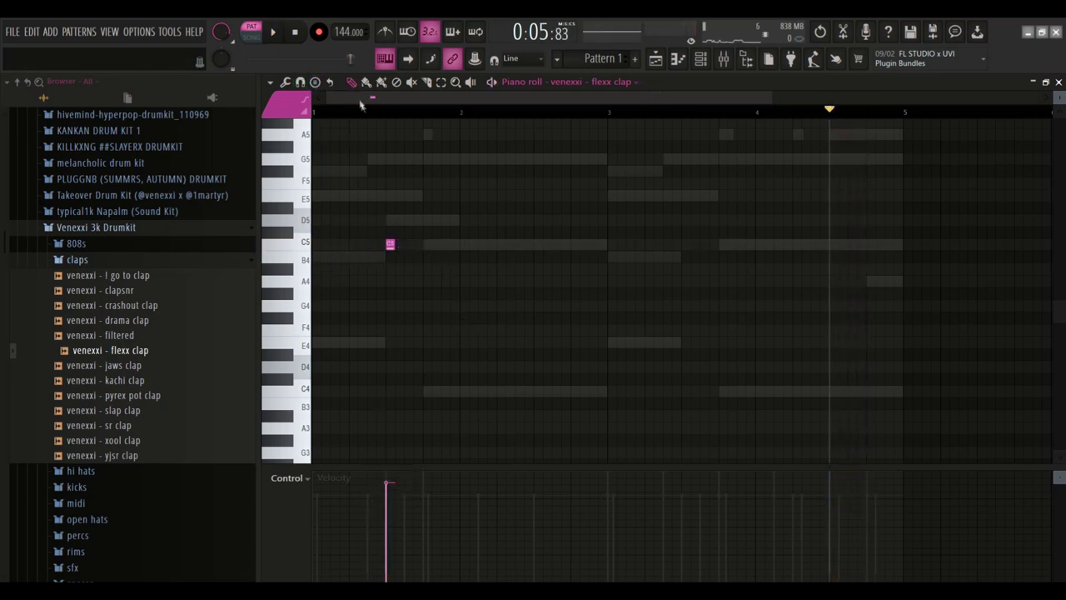
click(446, 244)
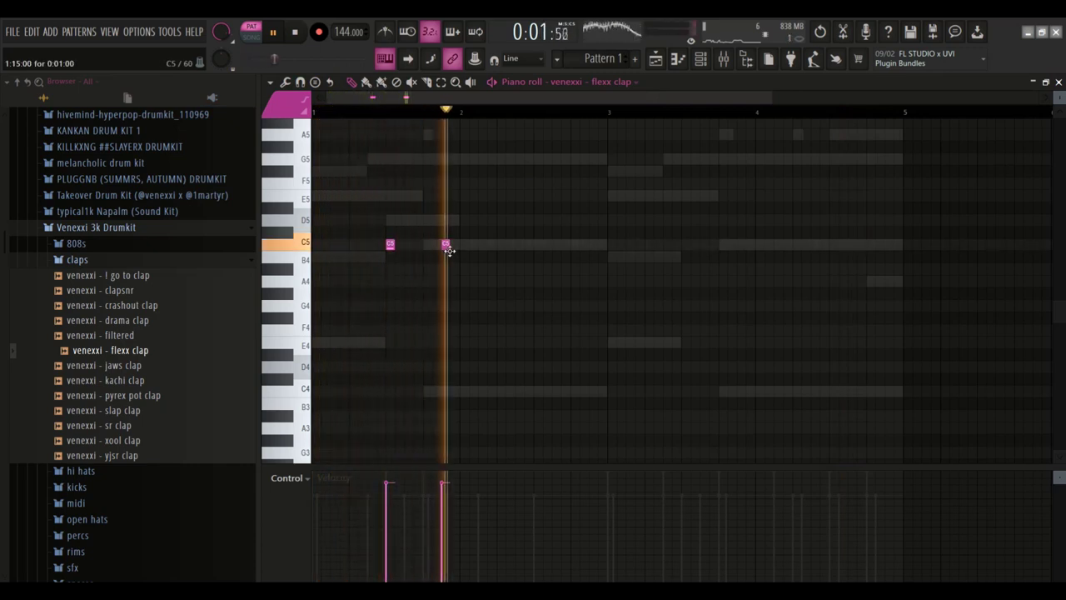
click(538, 244)
click(685, 244)
click(741, 244)
click(833, 244)
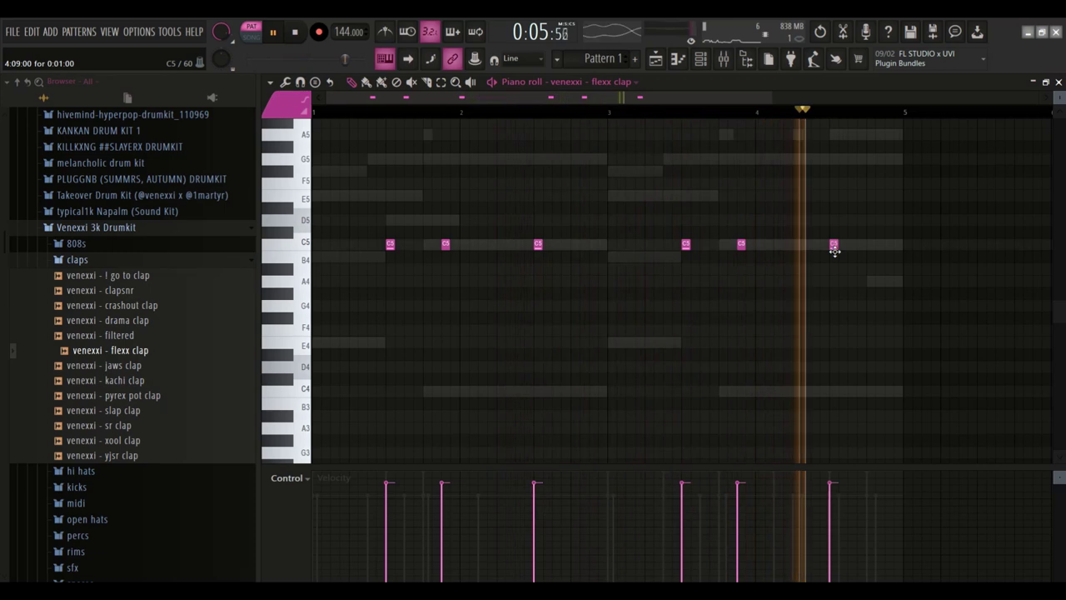
Step: Lower the velocity of the step 15 claps in bars 1 and 3, and reduce all clap velocities slightly
click(458, 511)
click(738, 510)
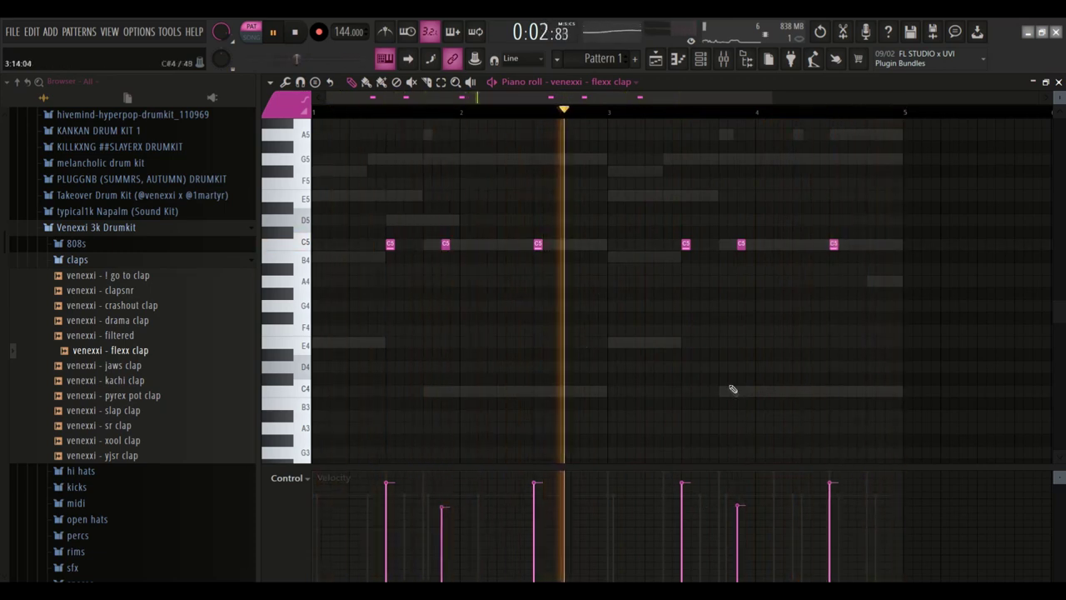
key(ctrl+a)
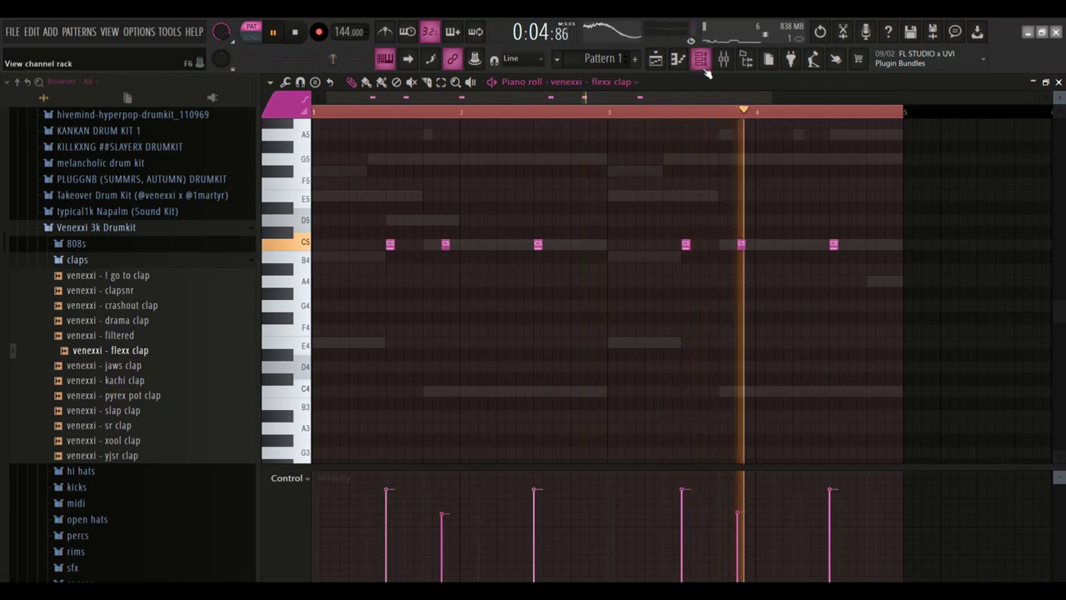
Step: Audition the dist and cubone hi hats from the Venexxi 3k Drumkit over the playing pattern
click(701, 59)
key(space)
click(439, 196)
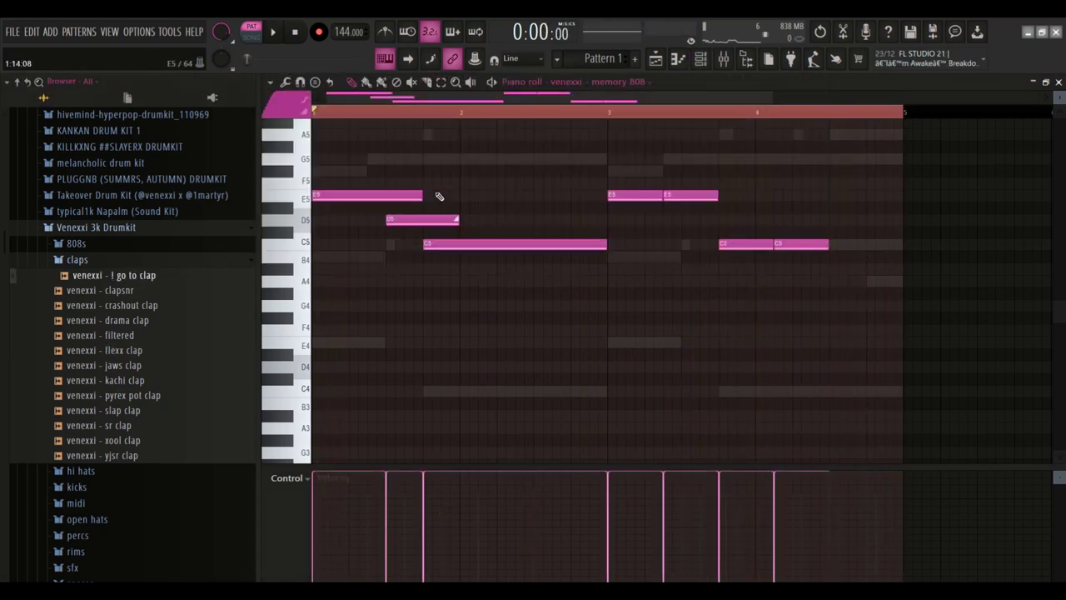
click(701, 58)
key(space)
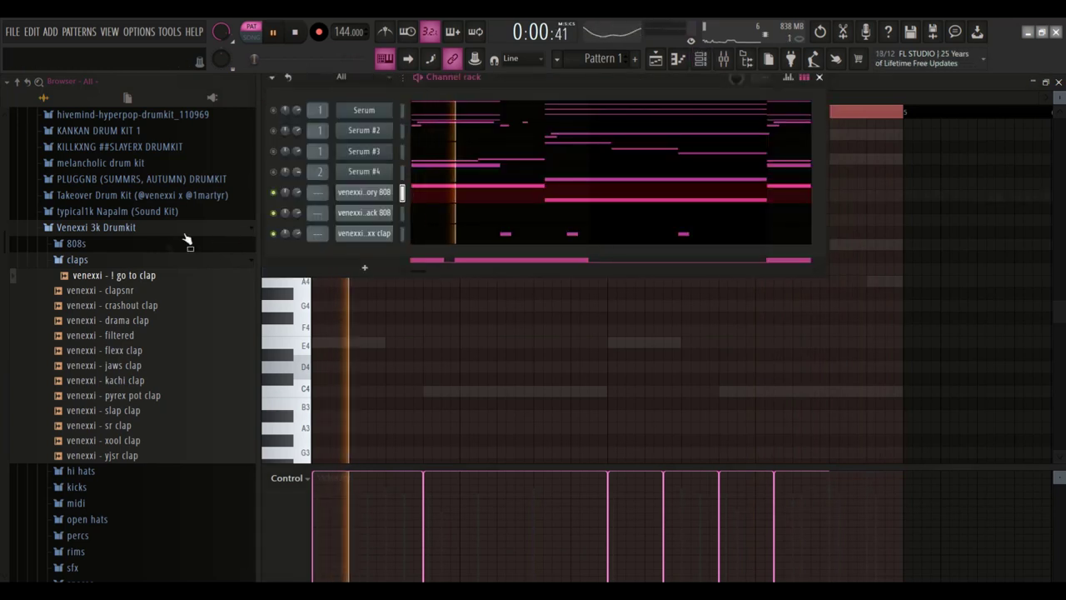
click(133, 261)
click(94, 282)
click(108, 321)
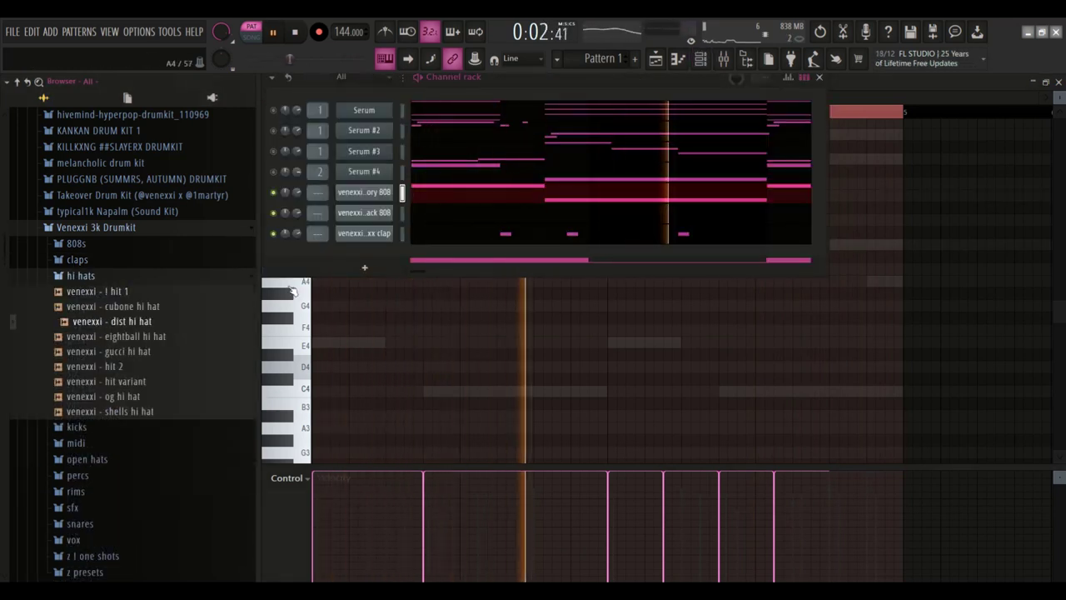
click(125, 306)
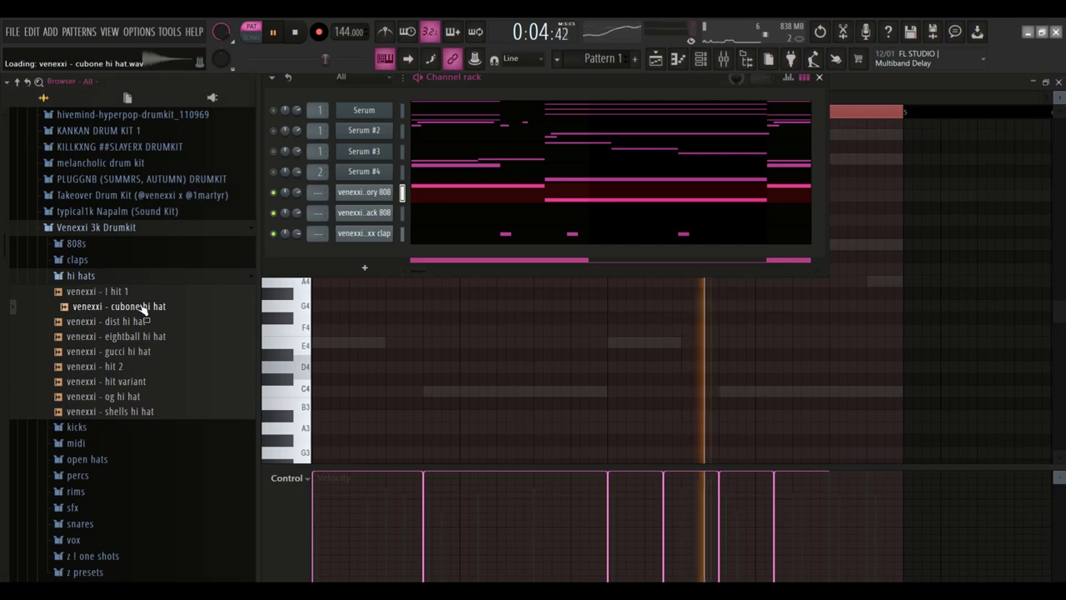
Step: Add the "all i need hi hat" sample from the Takeover Drum Kit's hi hats as a new channel
click(116, 196)
click(115, 211)
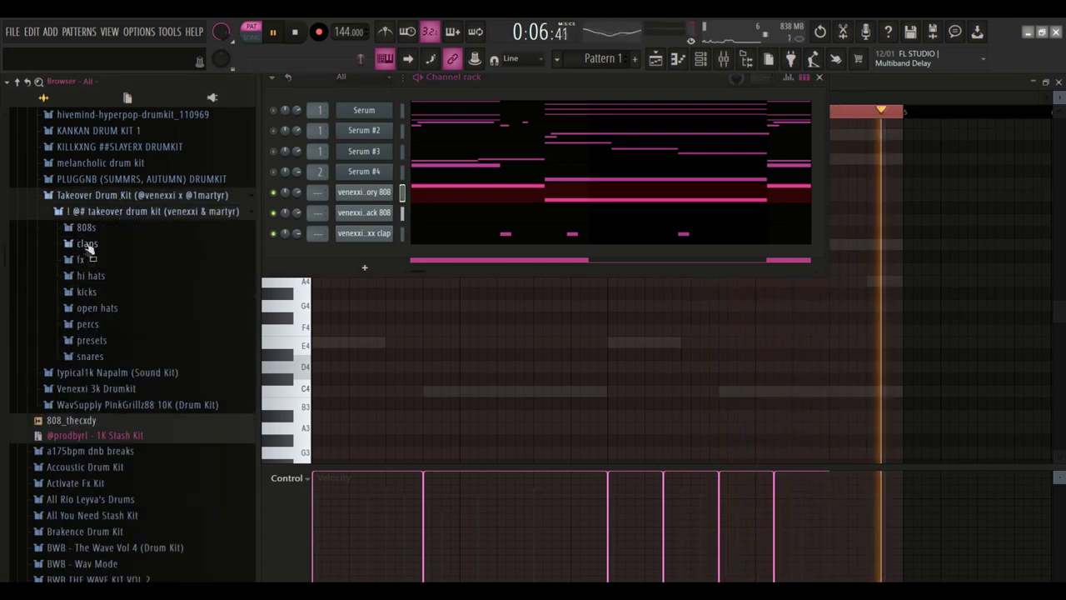
click(90, 275)
click(134, 322)
drag(134, 323, 377, 251)
Step: Set the hi hat's sample start offset to 12% and normalize the sample
click(366, 254)
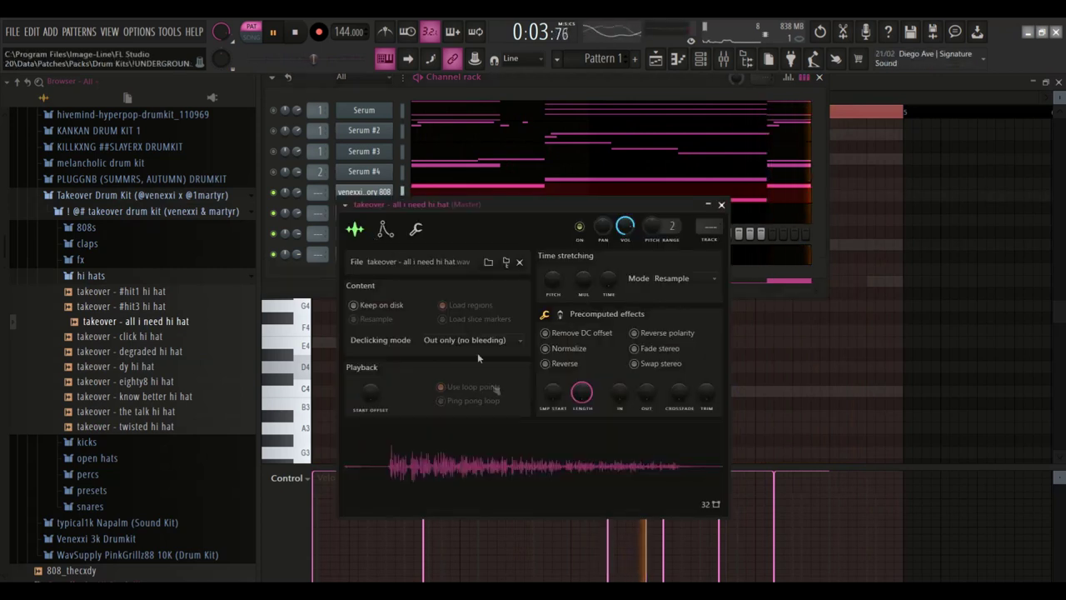
drag(551, 394, 552, 384)
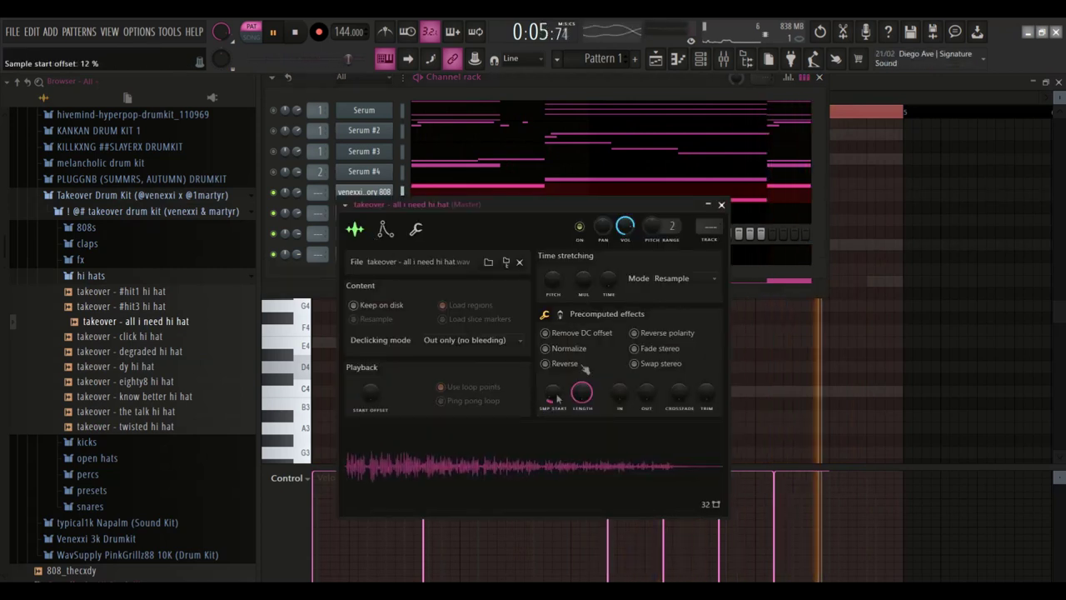
click(572, 349)
key(space)
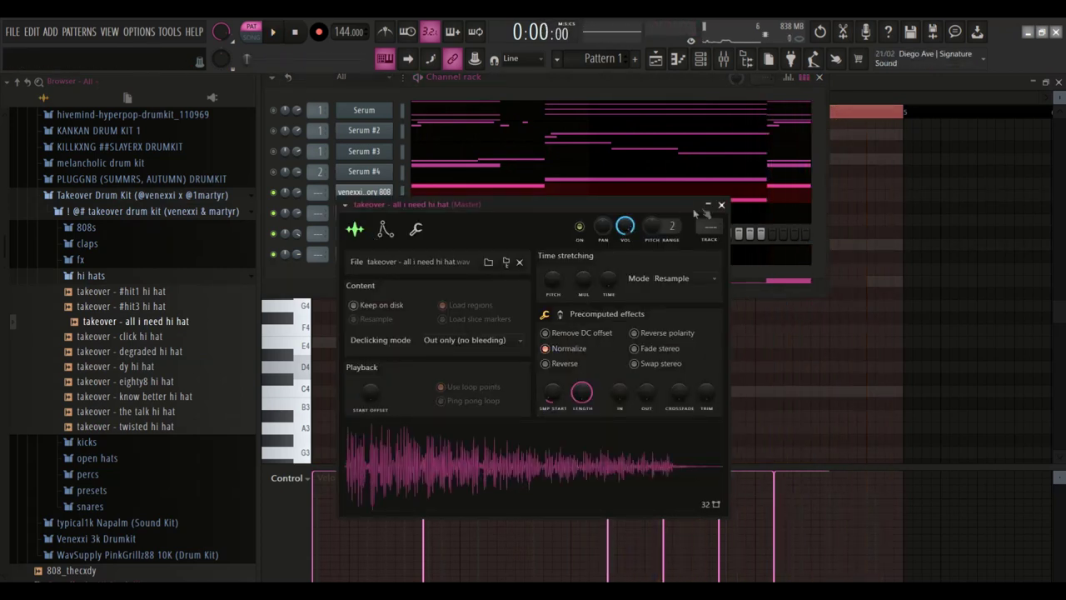
click(721, 205)
Step: Place C5 hi hat notes at steps 1, 3, 5, 6 and 7 of bar 1 and lower their velocity
right_click(387, 238)
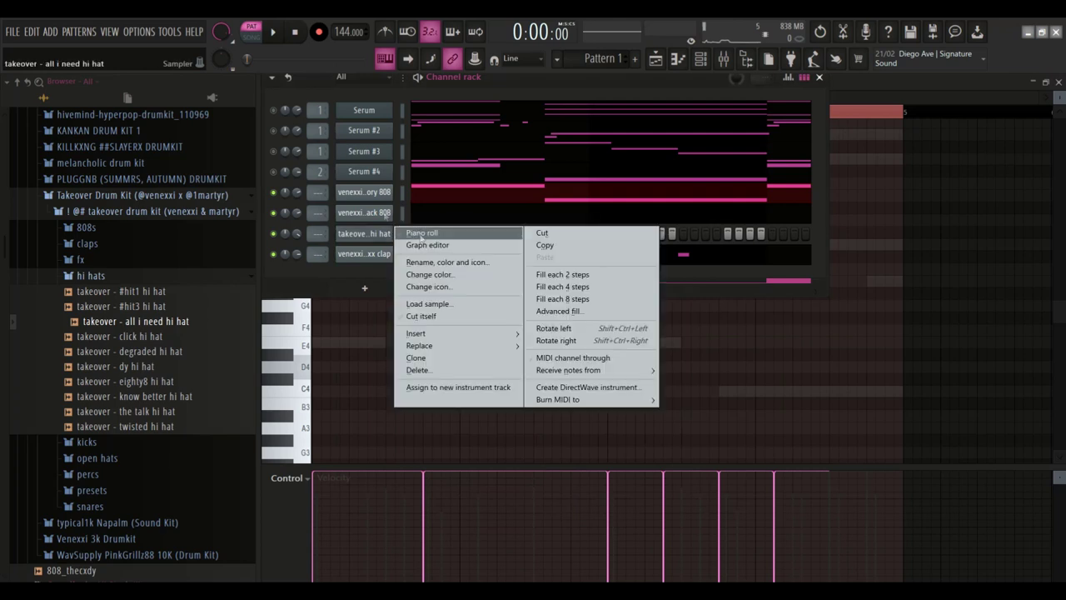
click(422, 234)
key(space)
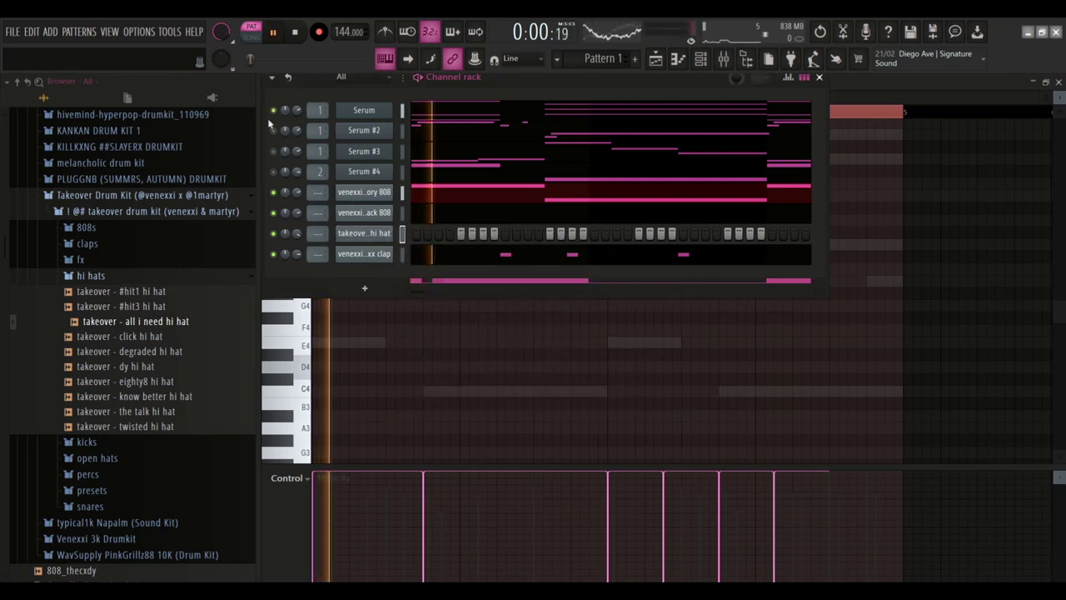
right_click(366, 234)
click(412, 232)
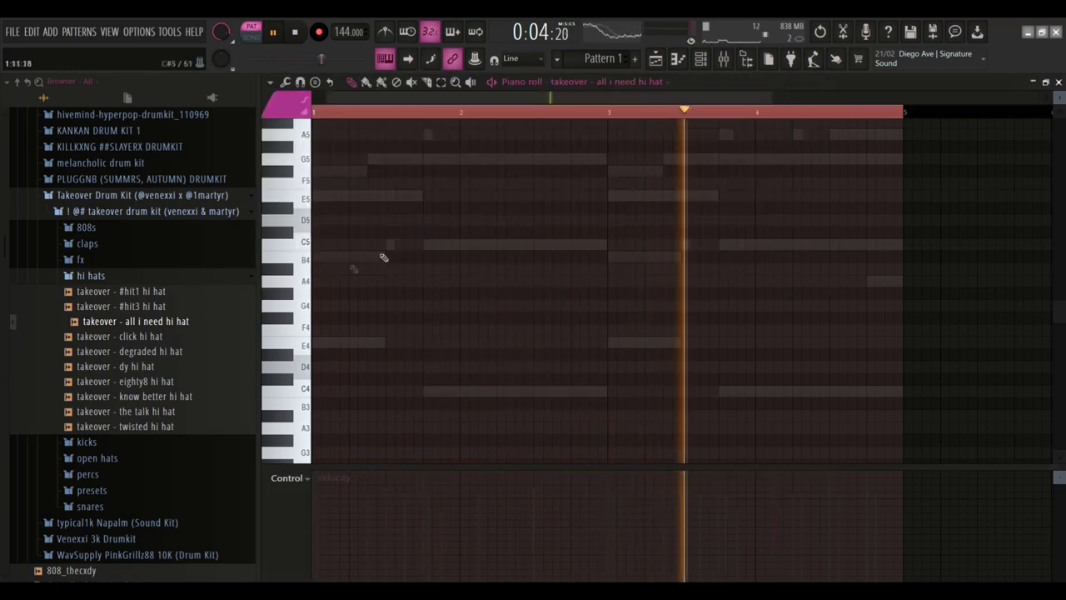
click(316, 244)
click(333, 244)
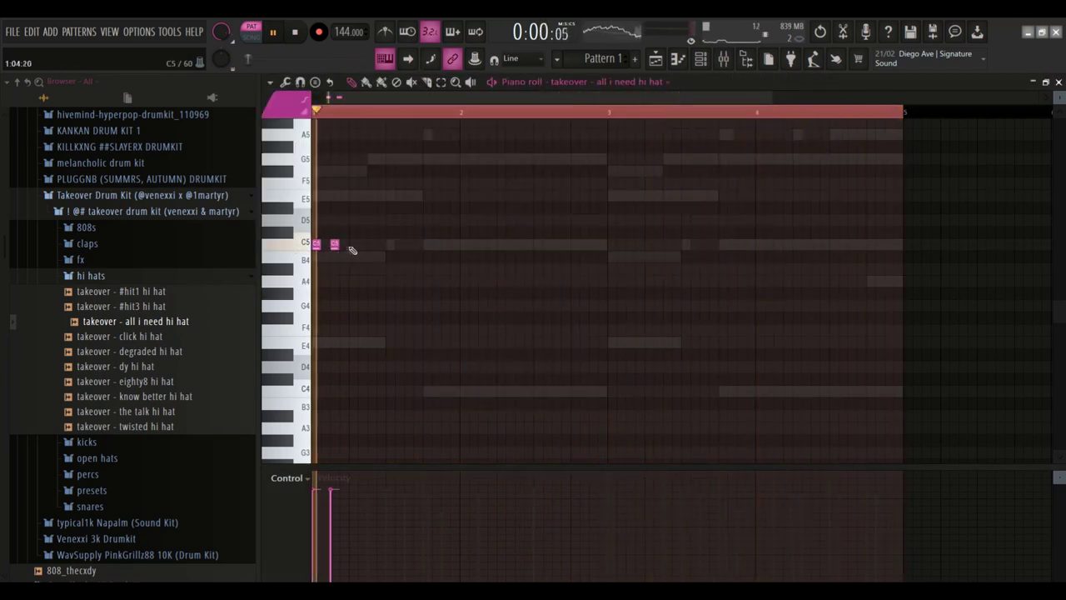
click(353, 244)
click(359, 244)
key(space)
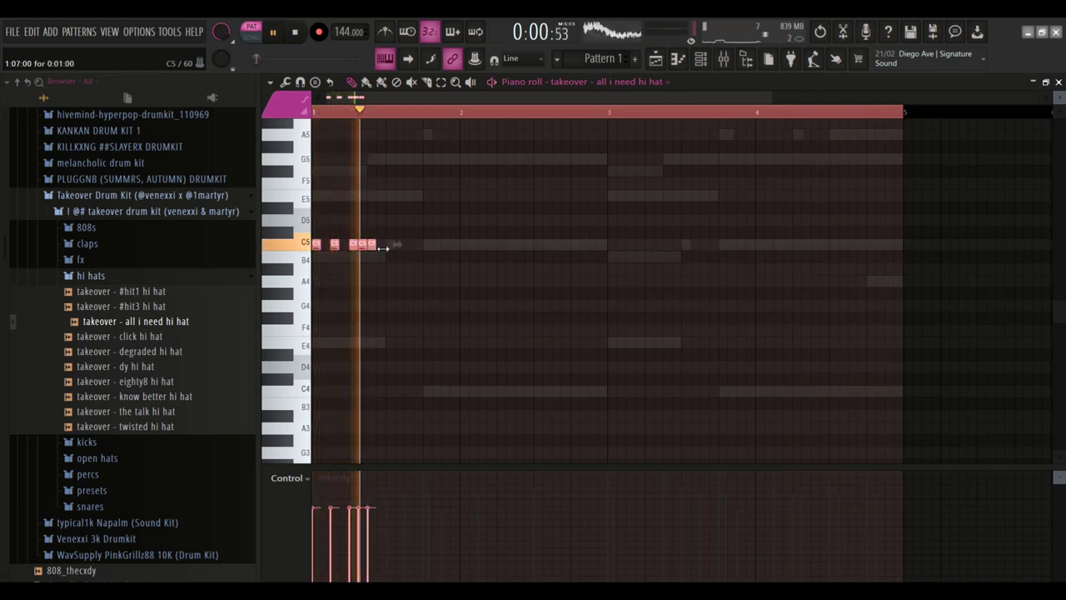
Step: Add C5 hi hats at steps 11 and 13–15 of bar 1 and 5–7 of bar 2, plus an F4 hit at step 3 of bar 2
click(416, 245)
key(space)
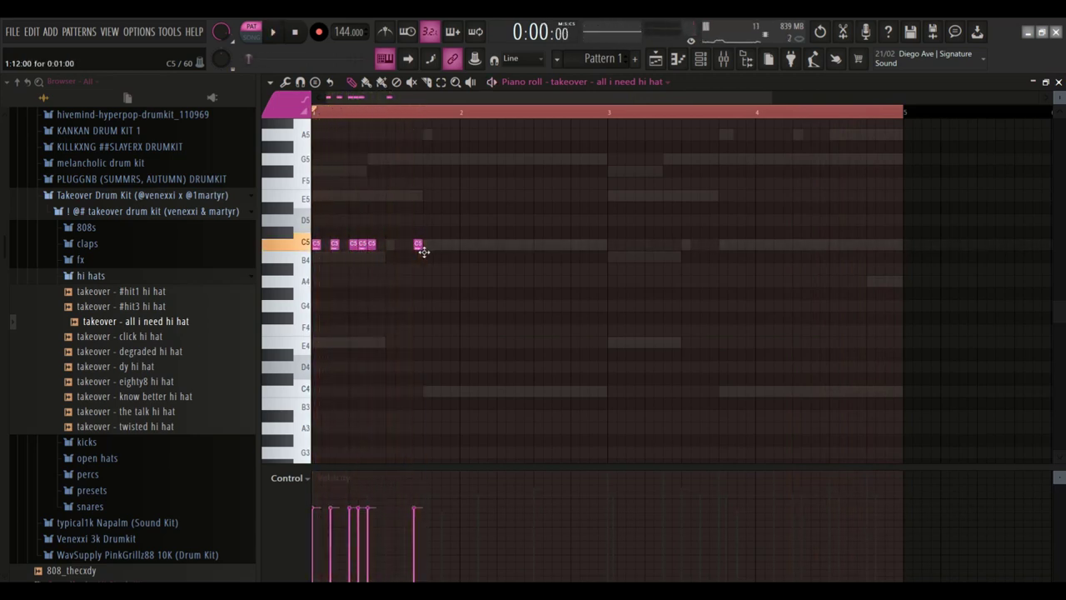
key(space)
click(437, 244)
click(446, 244)
click(483, 330)
key(space)
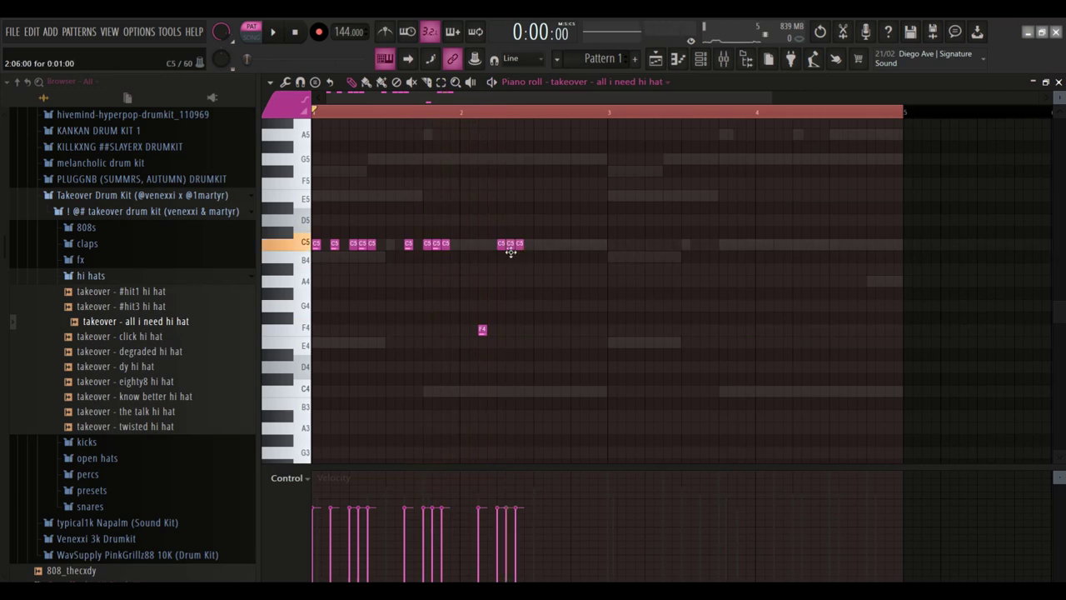
Step: Finish bar 2 with C5 hi hats at steps 9, 11 and 15 and a softer F4 hit, and duplicate both bars into bars 3 and 4
click(594, 244)
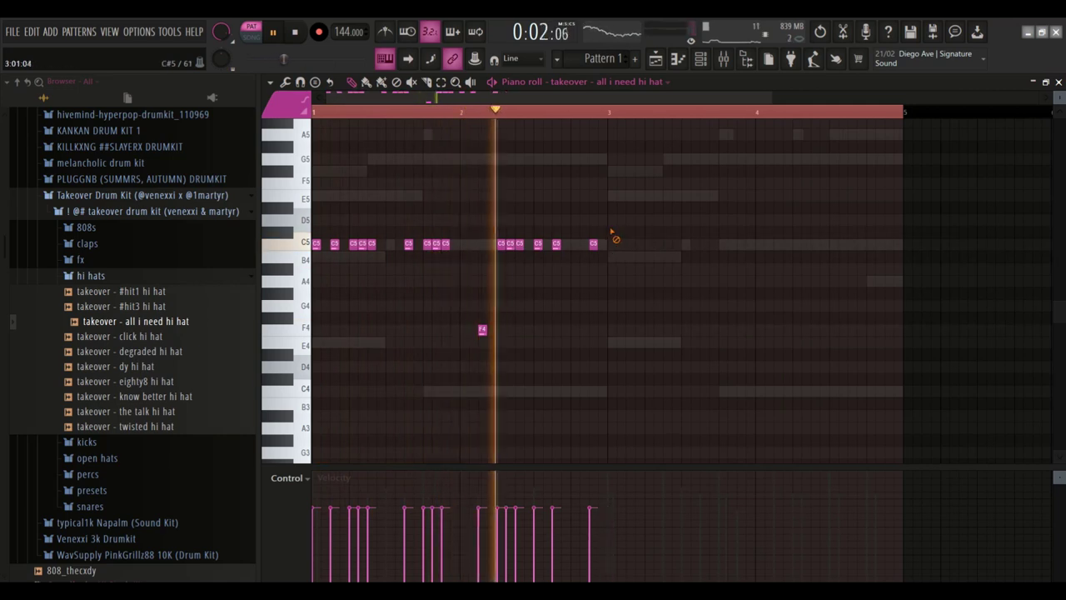
key(space)
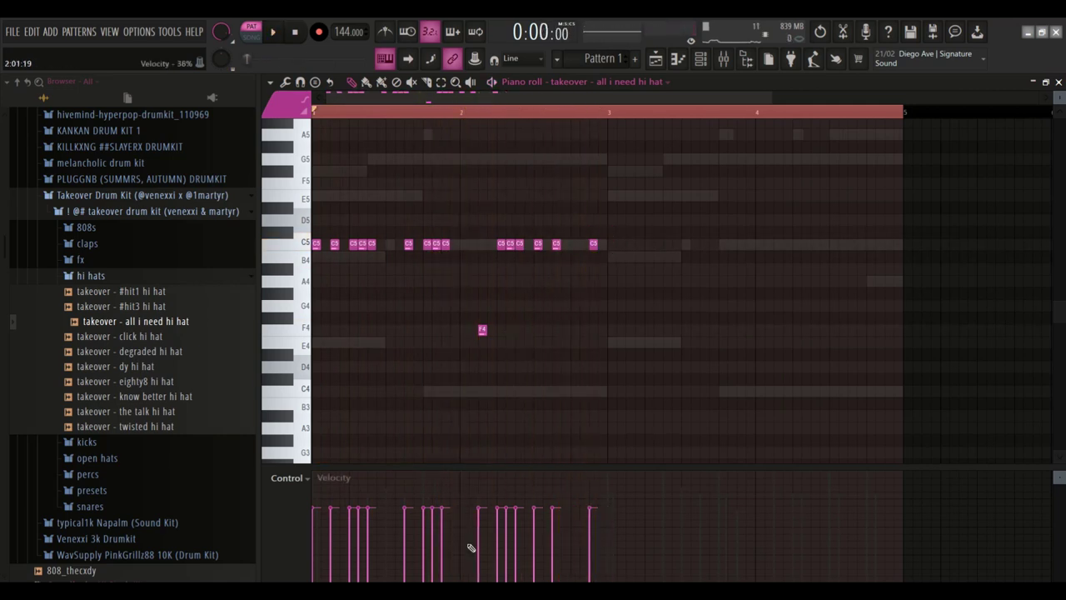
drag(608, 113, 48, 85)
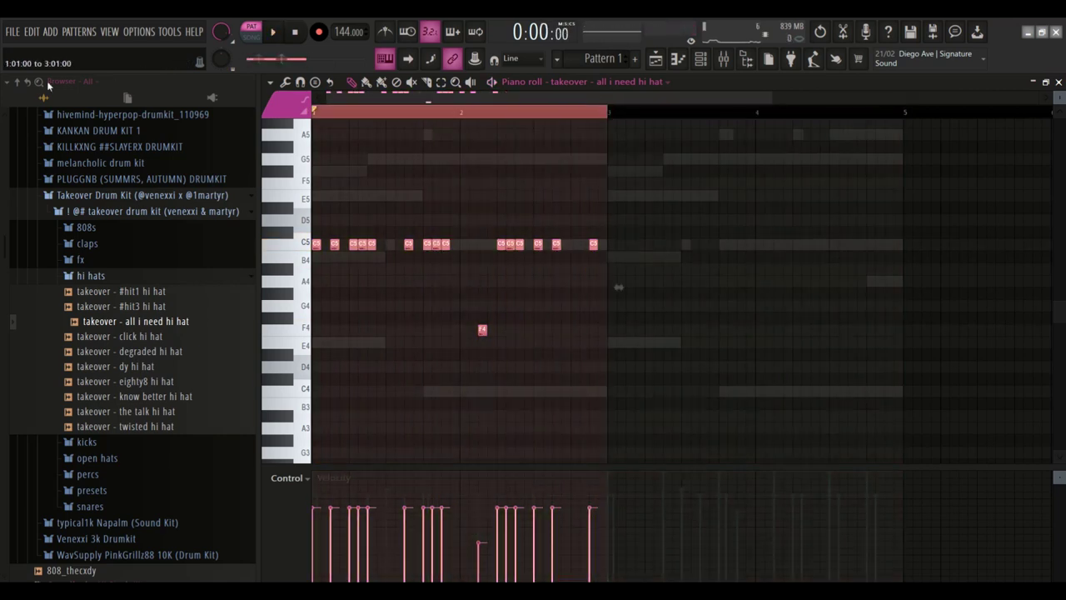
key(ctrl+b)
Step: Solo Serum #2, play the pattern and open its instrument
click(695, 71)
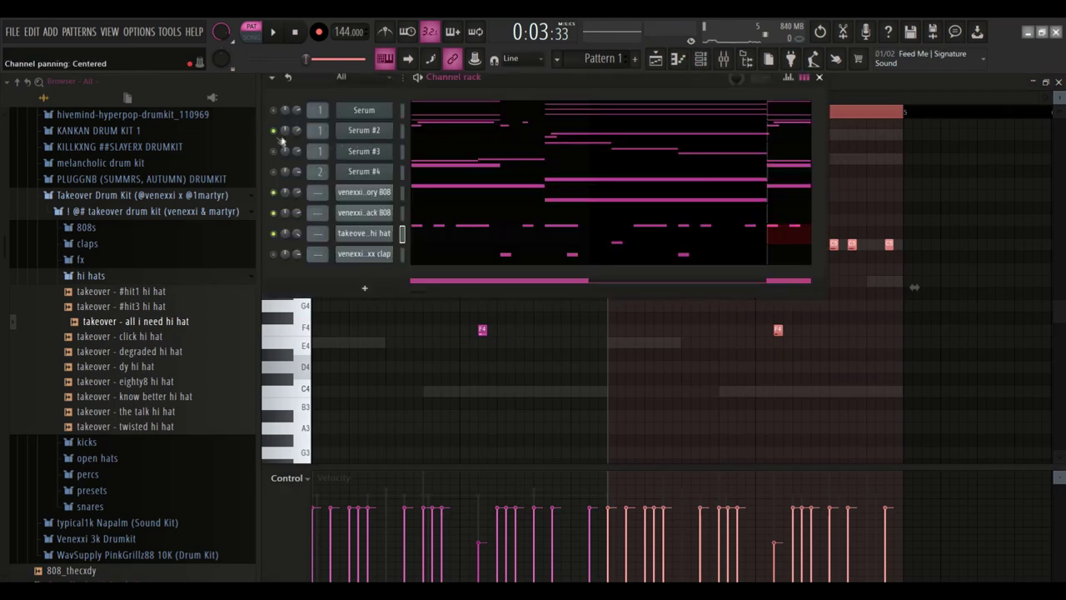
right_click(273, 133)
click(281, 137)
key(space)
click(361, 135)
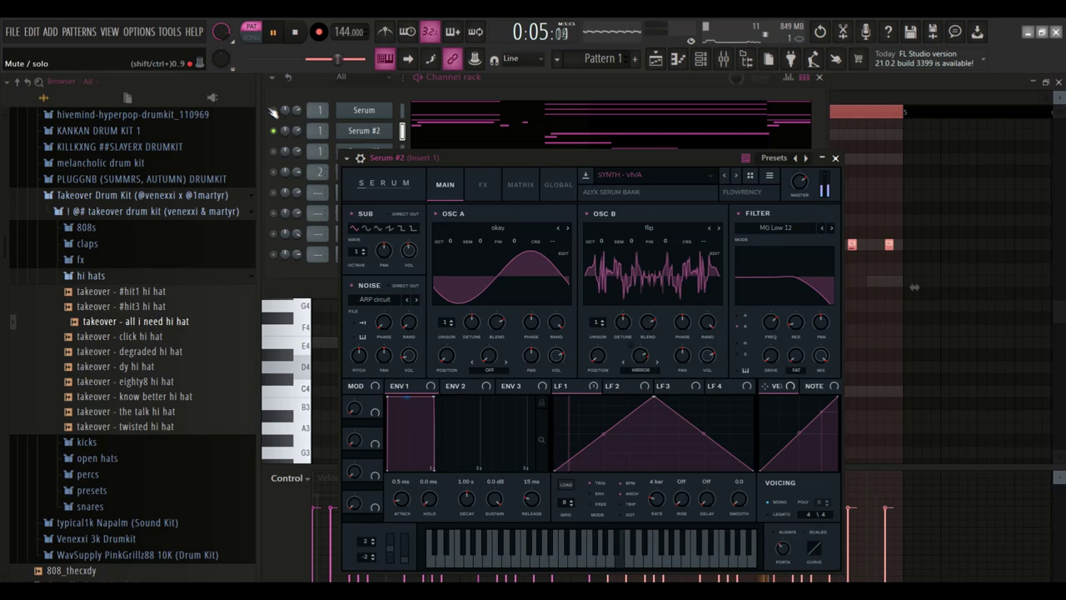
Step: Unmute the other Serum channels and listen to all four melodies without the 808s and drums
click(274, 111)
key(space)
click(274, 171)
key(space)
Step: Change Serum #2's preset to LEAD - KAN from the underground ALYX Serum Bank and solo the channel
click(364, 133)
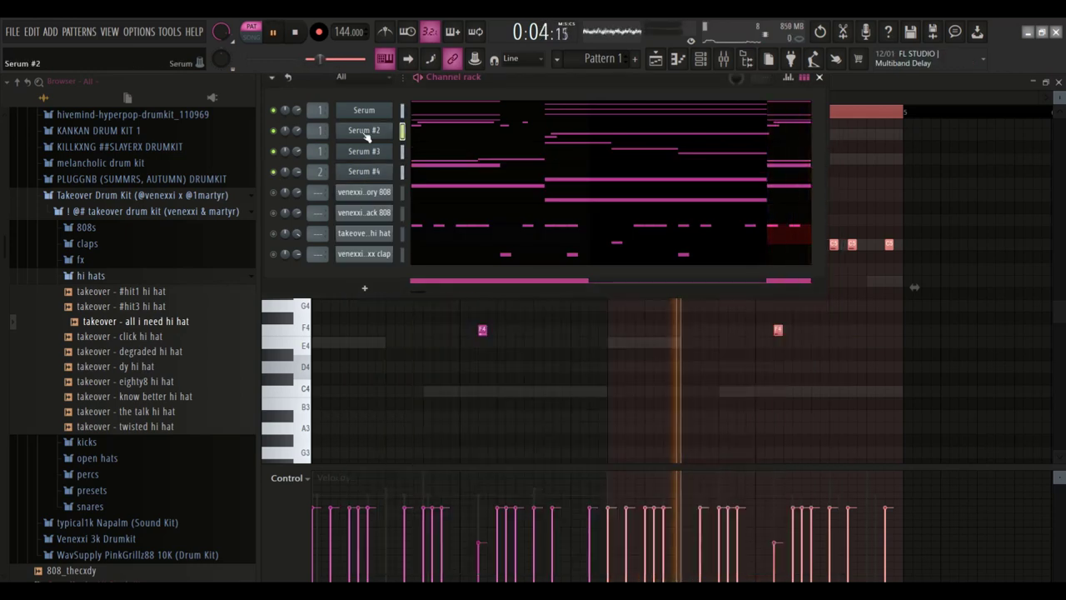
click(365, 133)
click(704, 176)
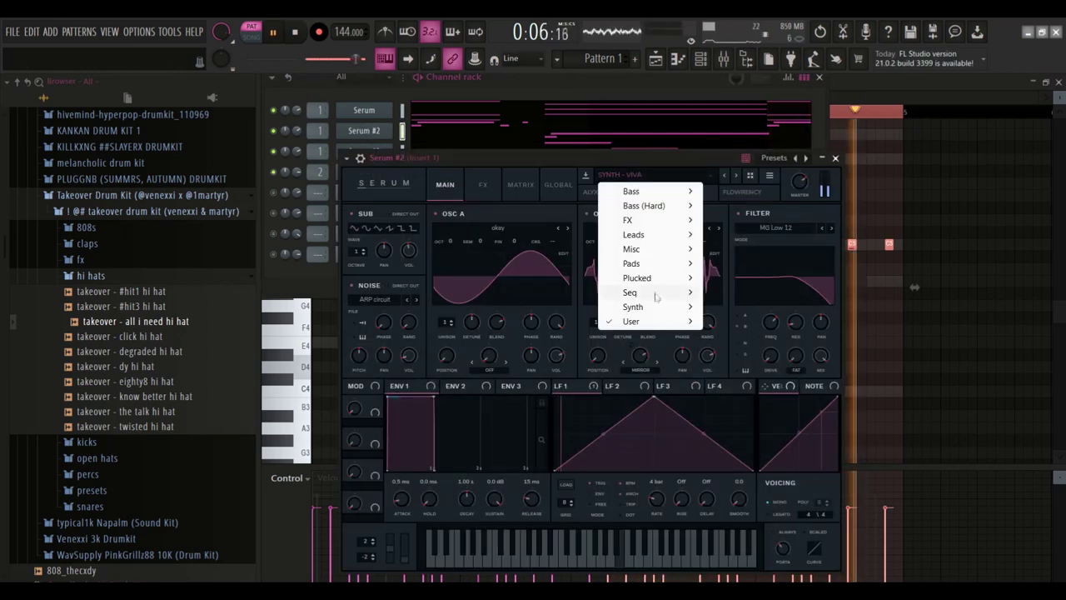
mouse_move(666, 321)
mouse_move(727, 393)
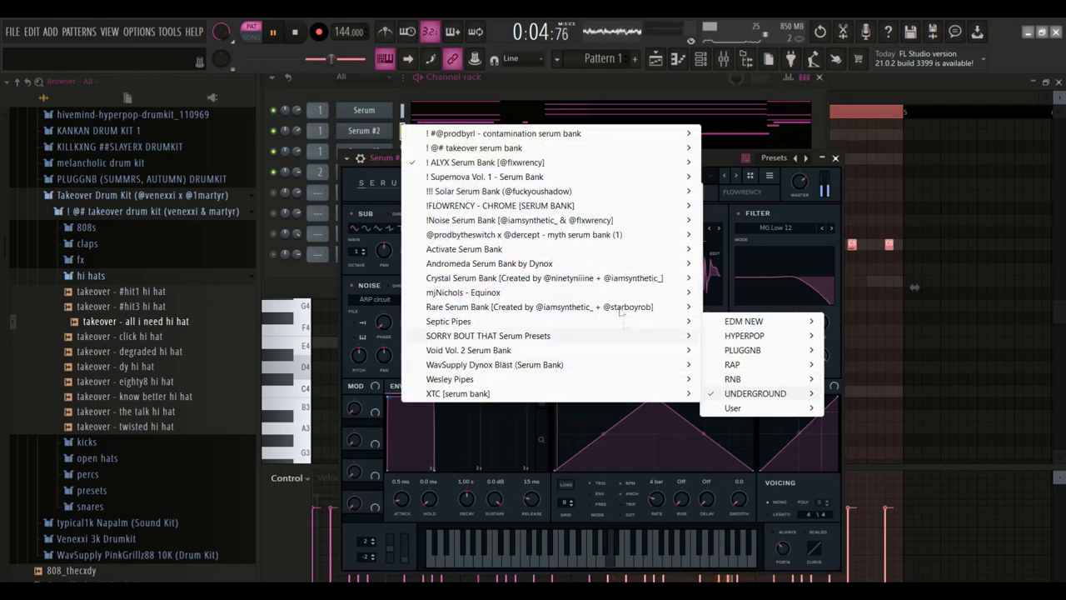
mouse_move(600, 163)
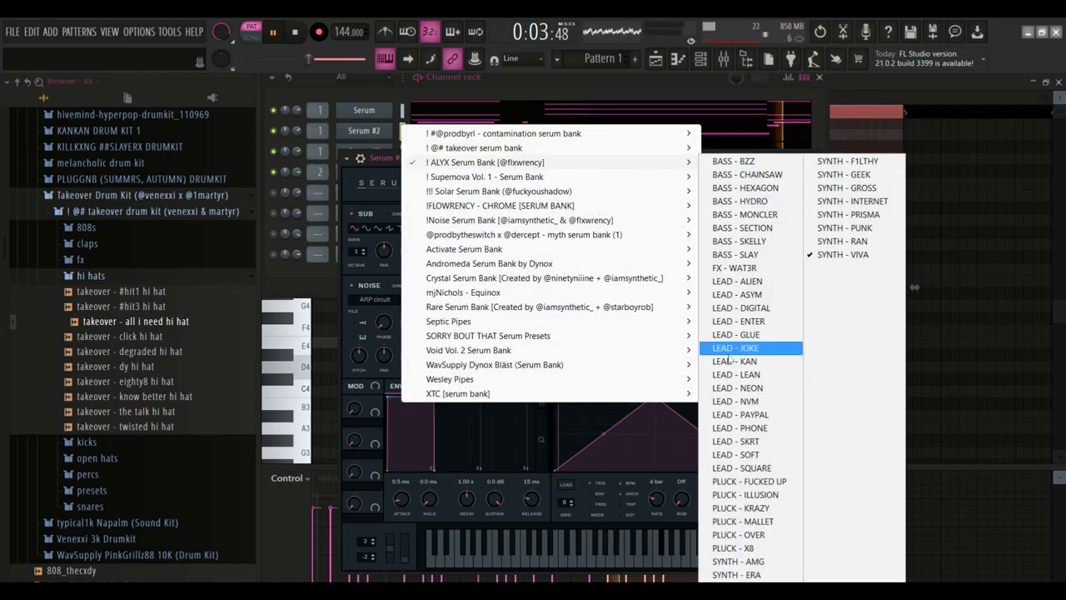
click(733, 361)
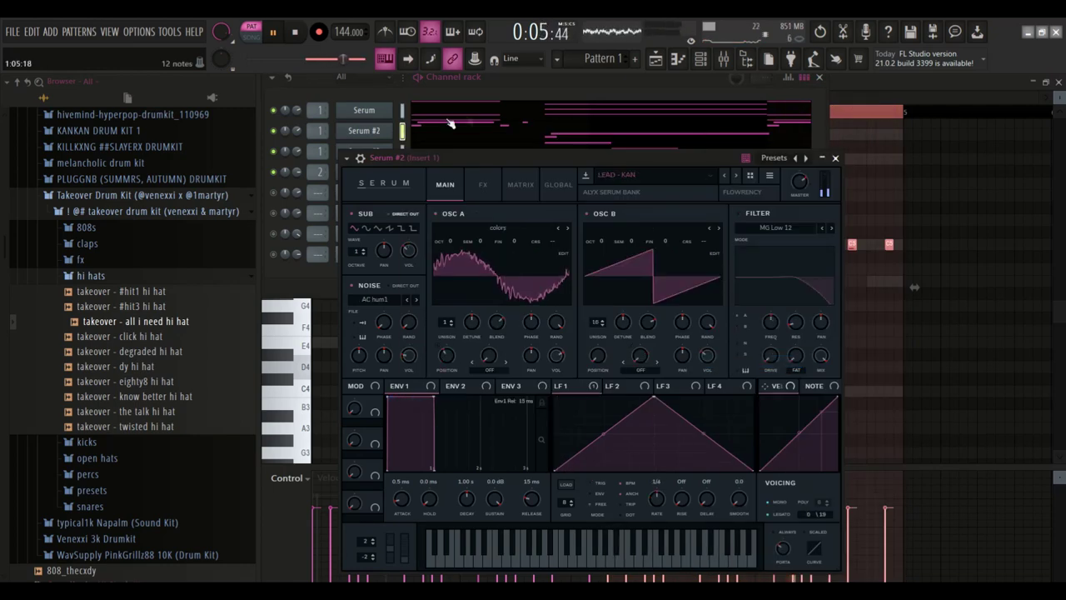
right_click(273, 130)
click(289, 132)
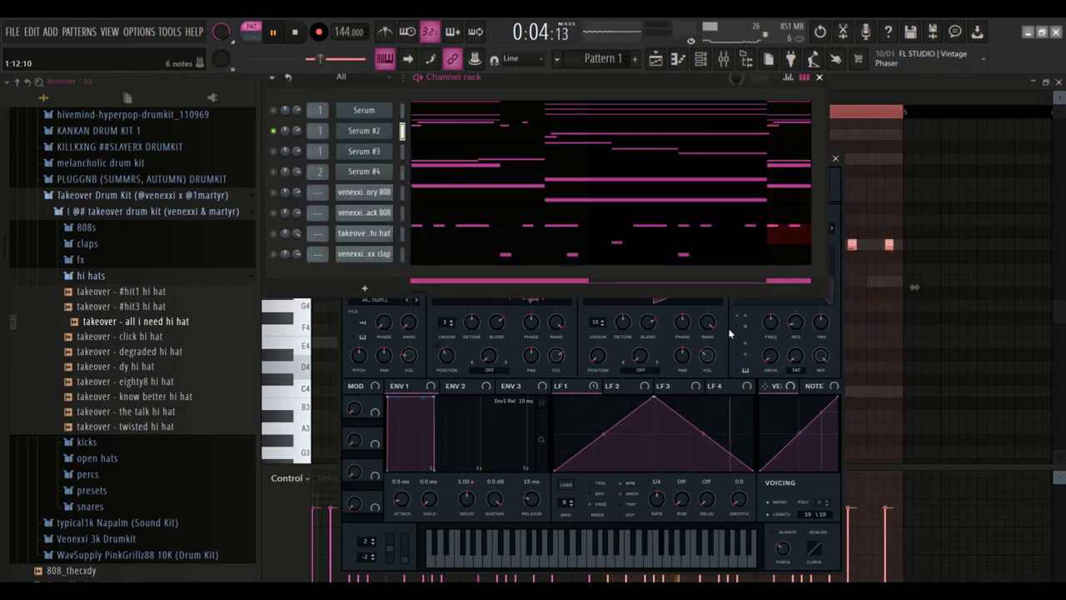
Step: Change Serum #2's preset to LEAD - NVM from the ALYX Serum Bank and set its master volume to about 59%
right_click(897, 270)
key(ctrl+a)
click(702, 62)
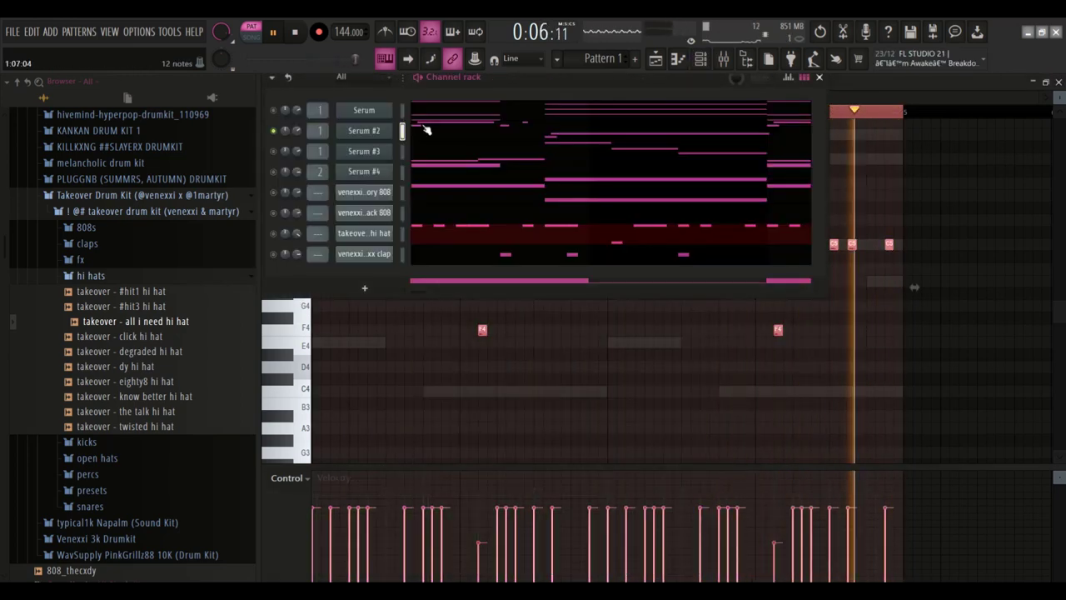
click(379, 133)
click(734, 178)
key(space)
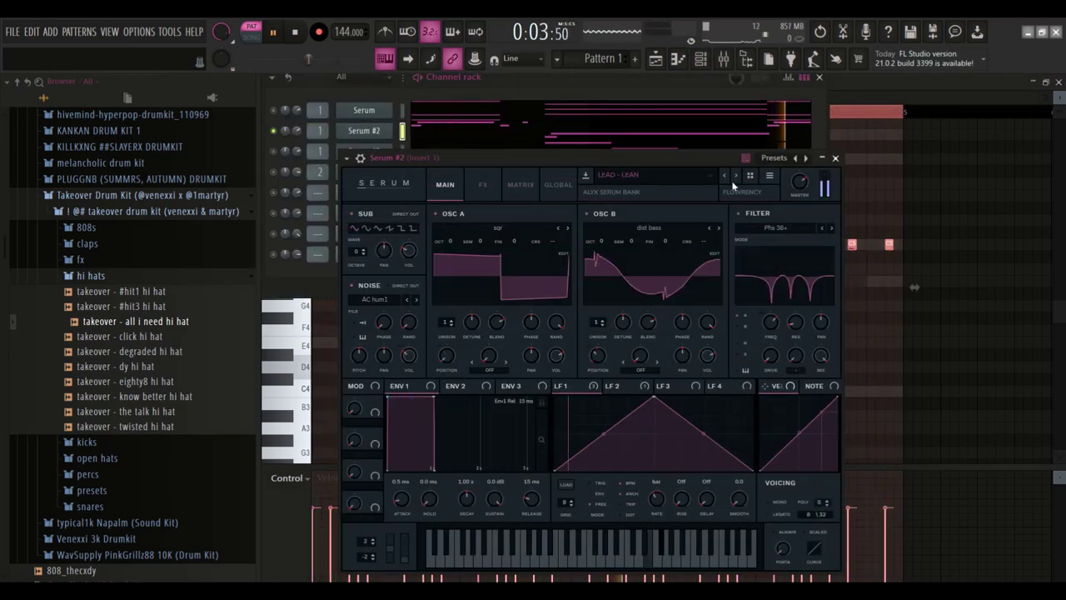
click(734, 178)
click(734, 179)
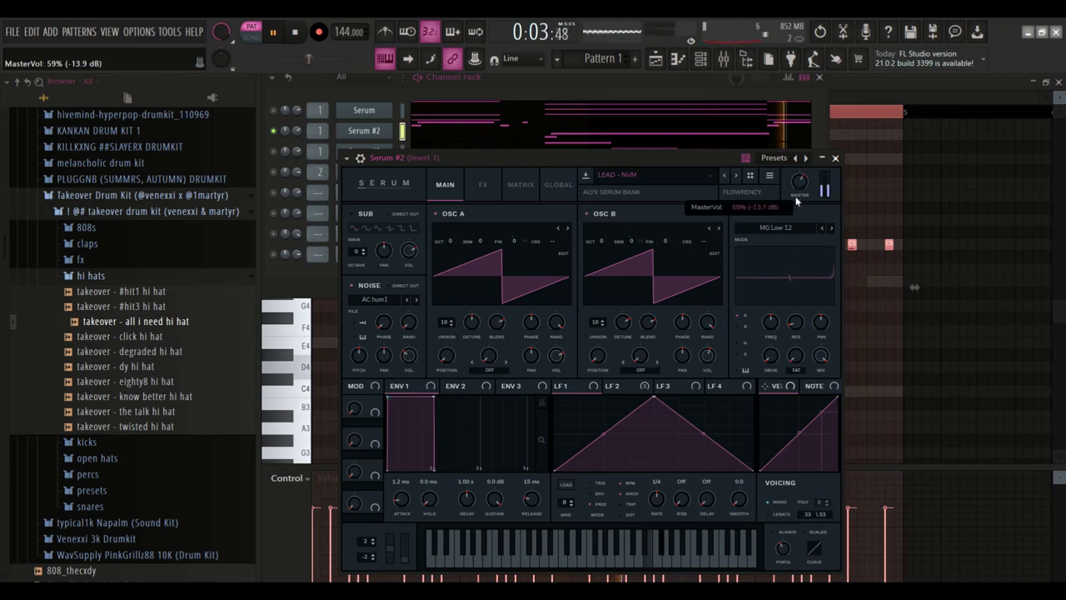
Step: Unmute all the other channels to play the full beat and slightly lower the hi hat channel's volume
click(278, 119)
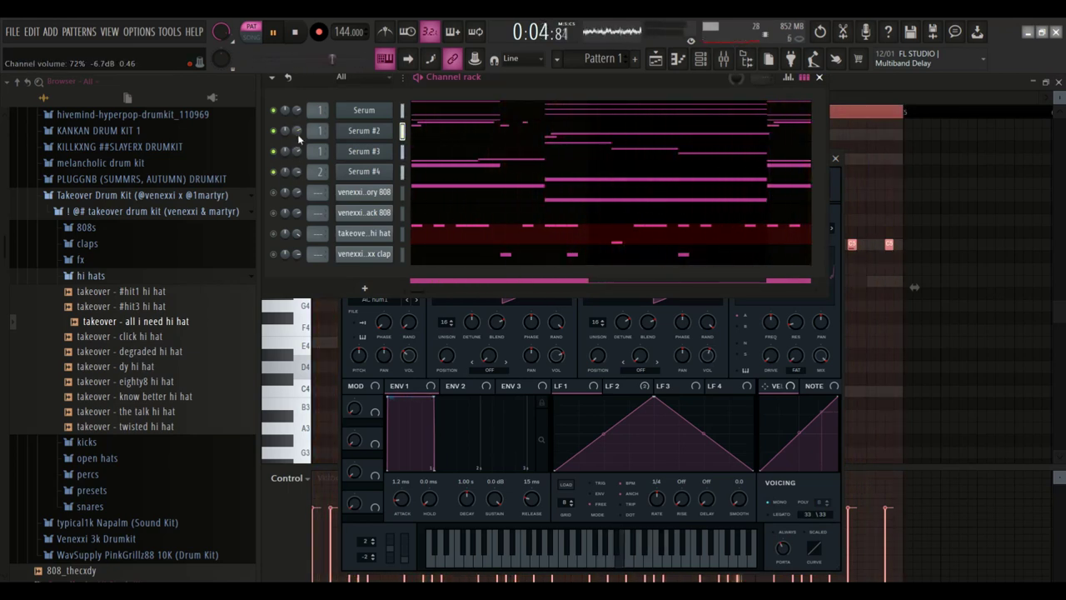
click(273, 234)
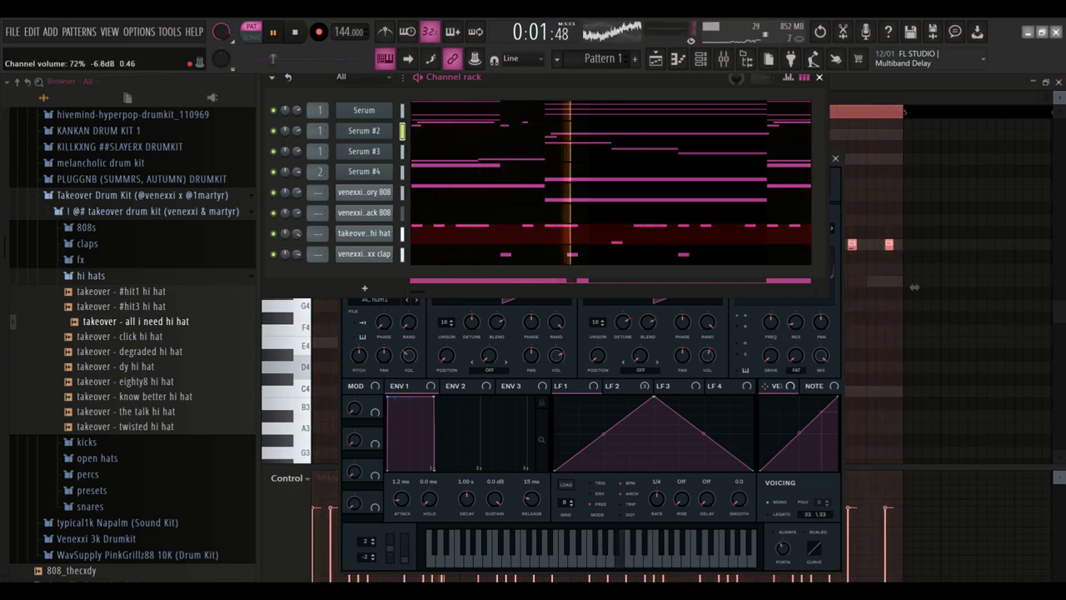
drag(297, 236, 298, 245)
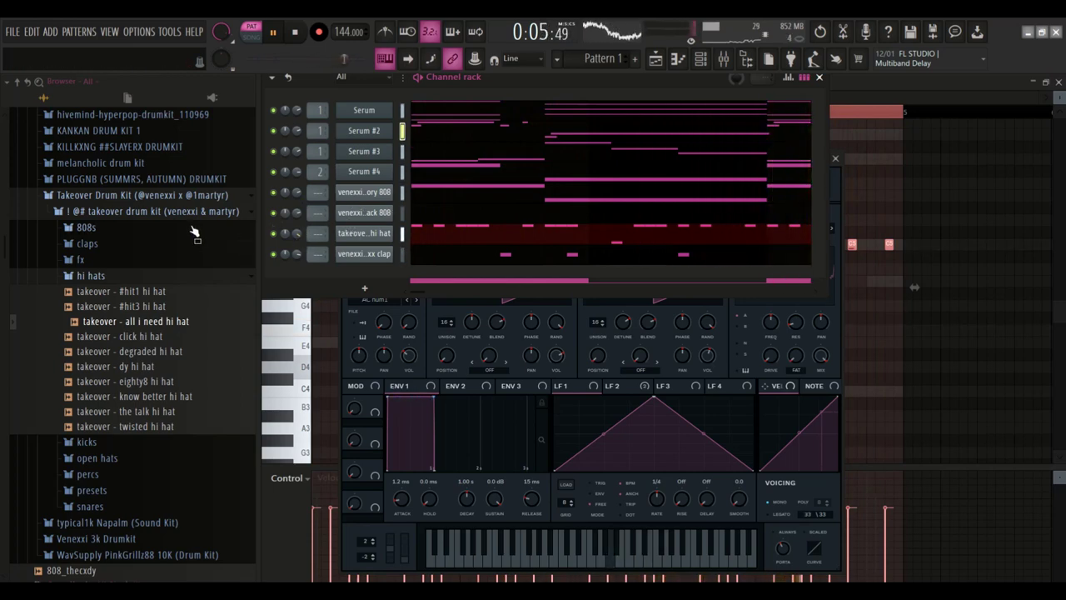
Step: Open the Takeover Drum Kit's open hats folder and audition samples such as the gated open hat
click(111, 276)
scroll(111, 276, down, 1)
click(111, 274)
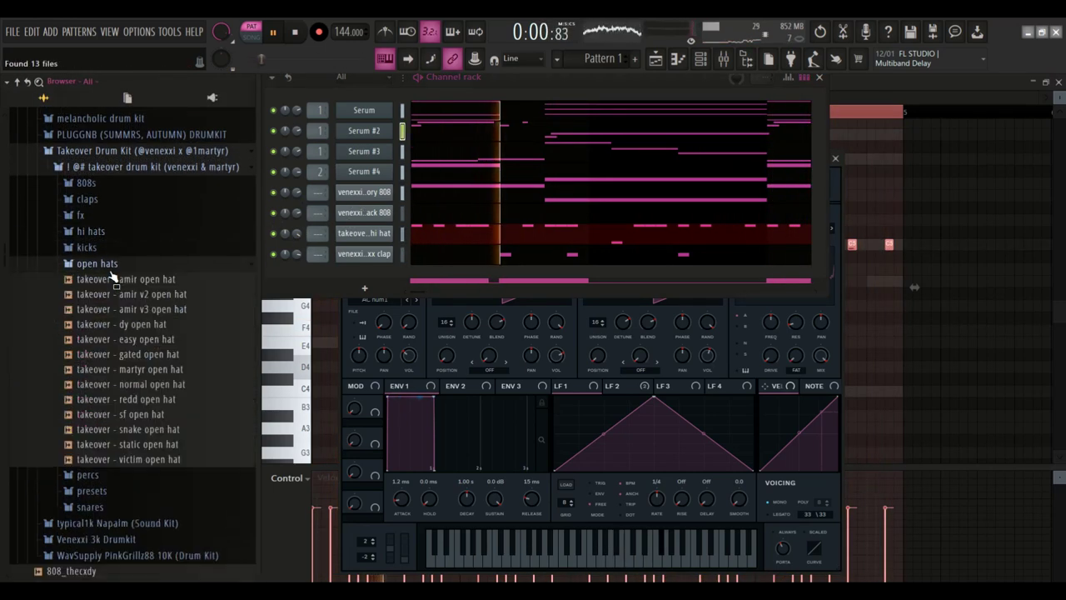
scroll(113, 275, down, 3)
click(144, 214)
click(126, 188)
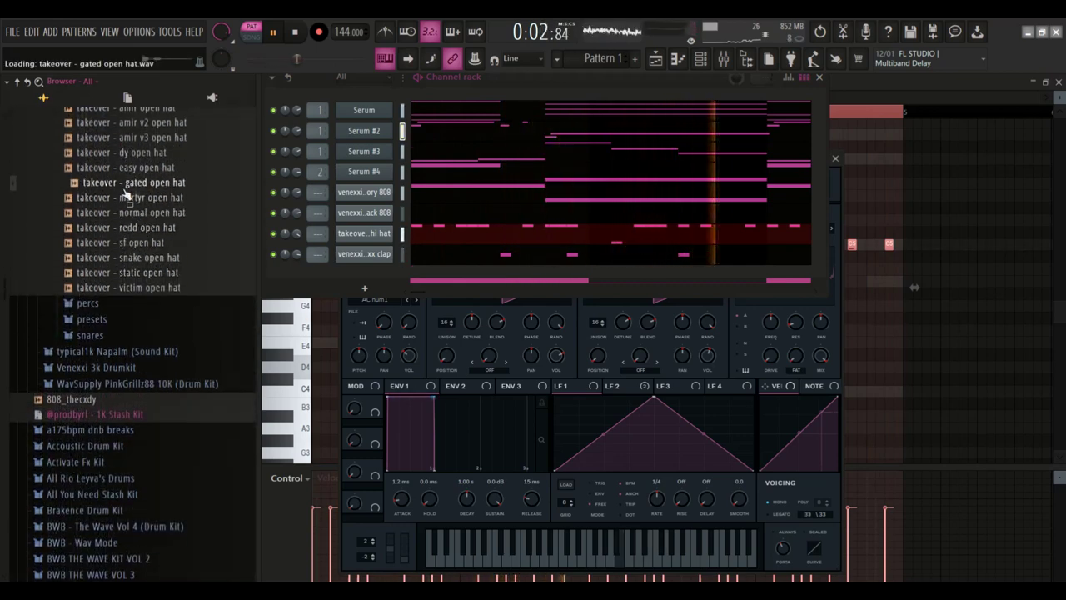
Step: Shorten the memory 808's first E5 note to 8 steps and add a two-step E4 slide at step 7 with full velocity
click(475, 193)
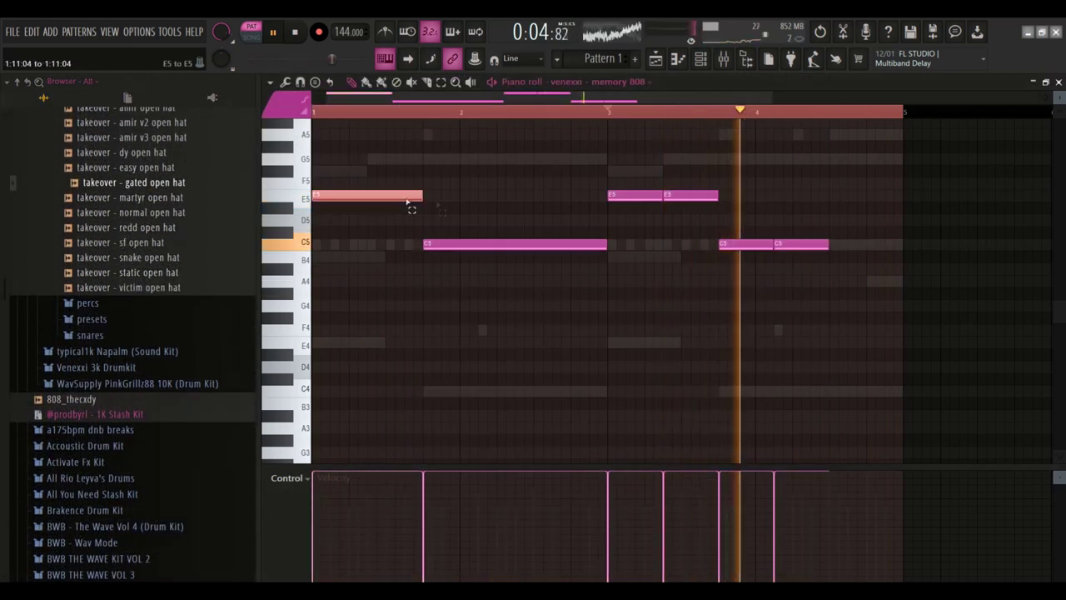
drag(421, 196, 392, 191)
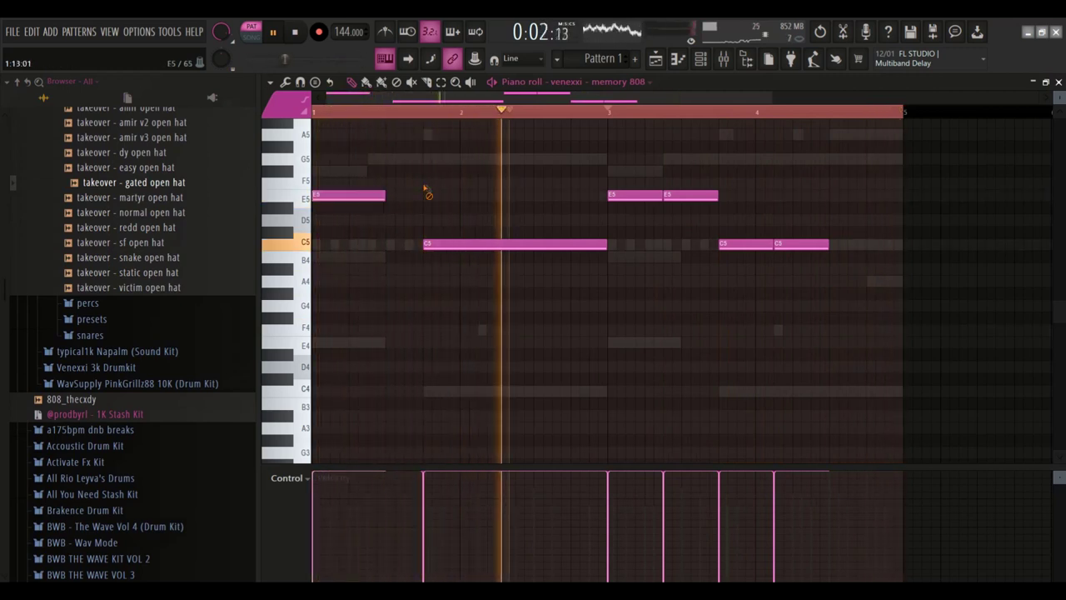
key(space)
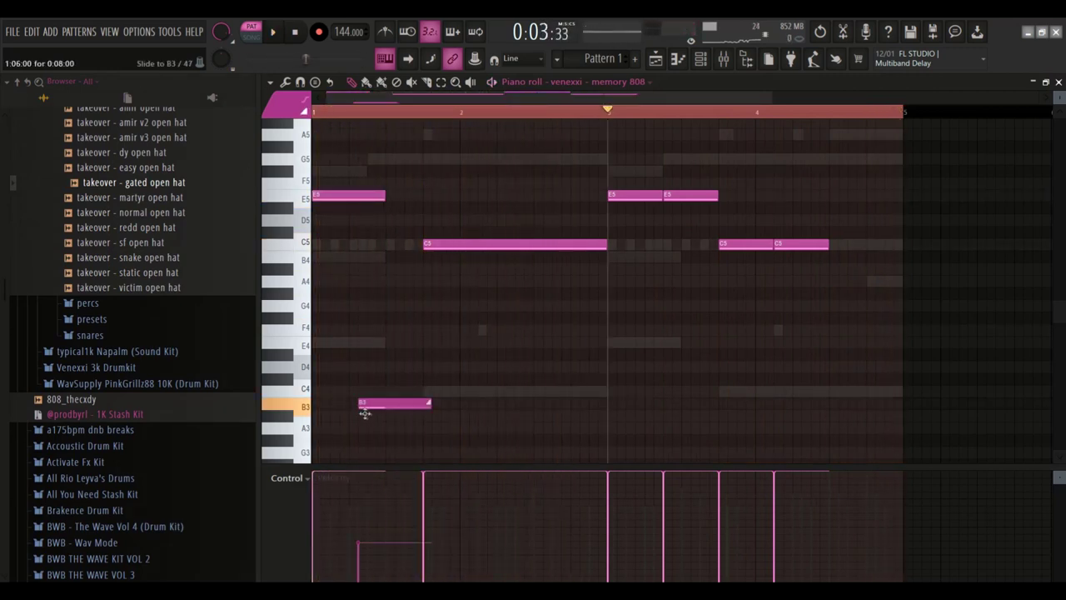
drag(363, 413, 372, 413)
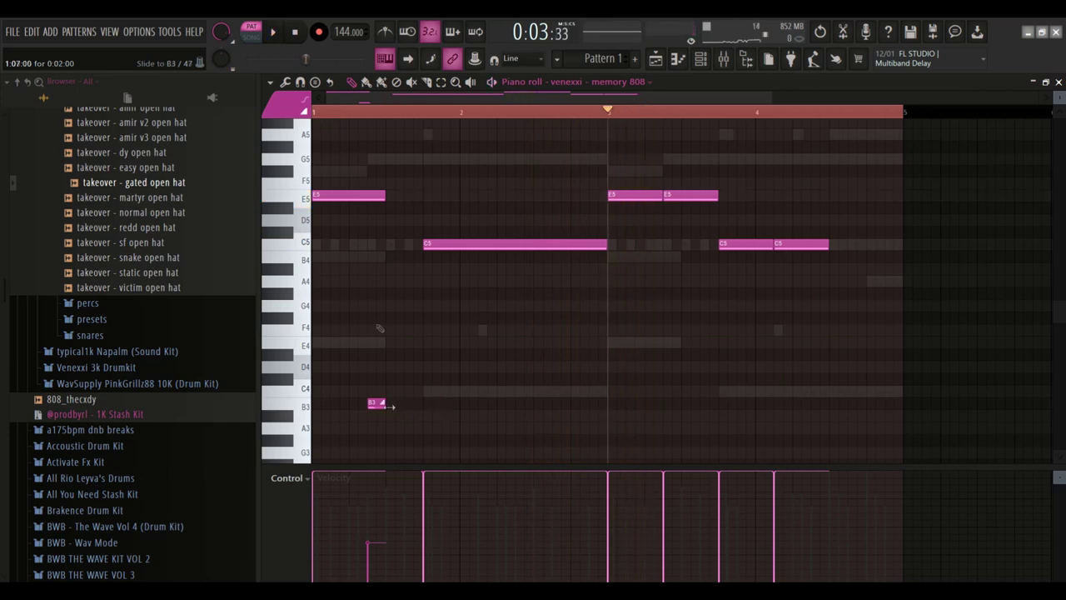
key(space)
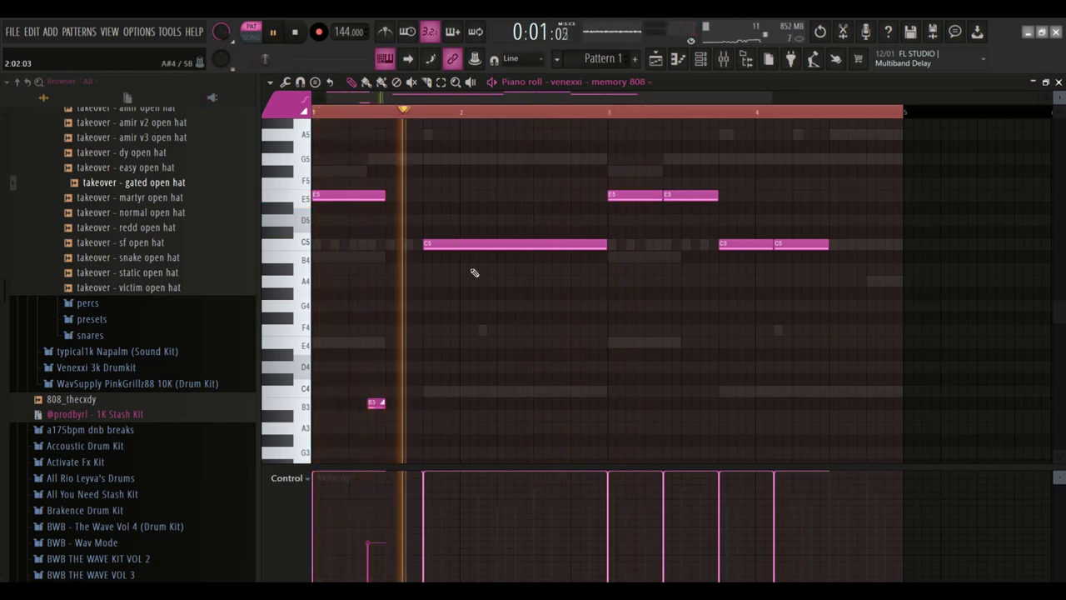
key(space)
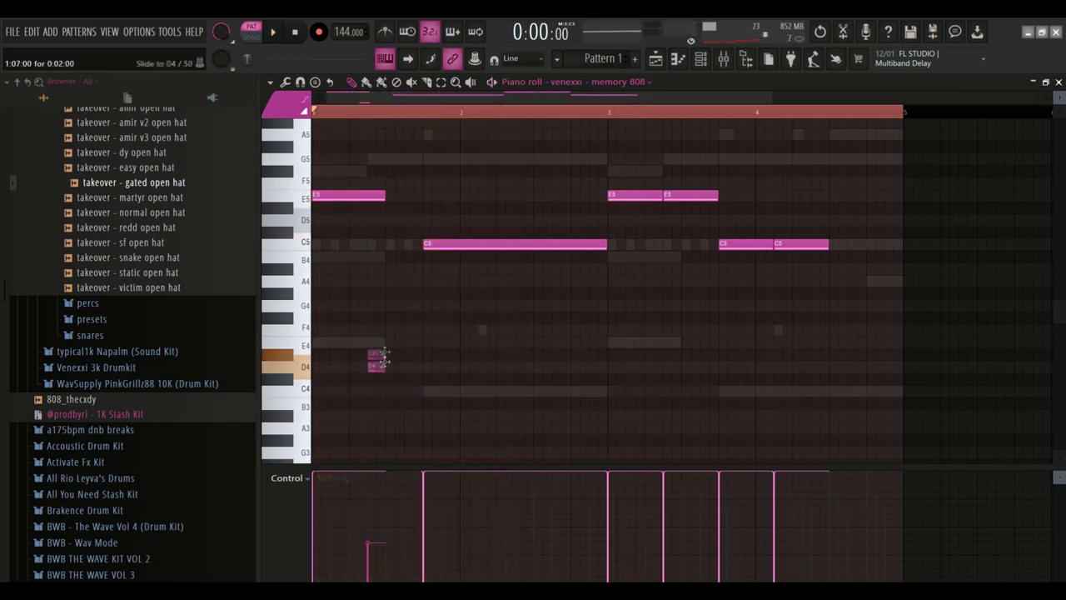
key(space)
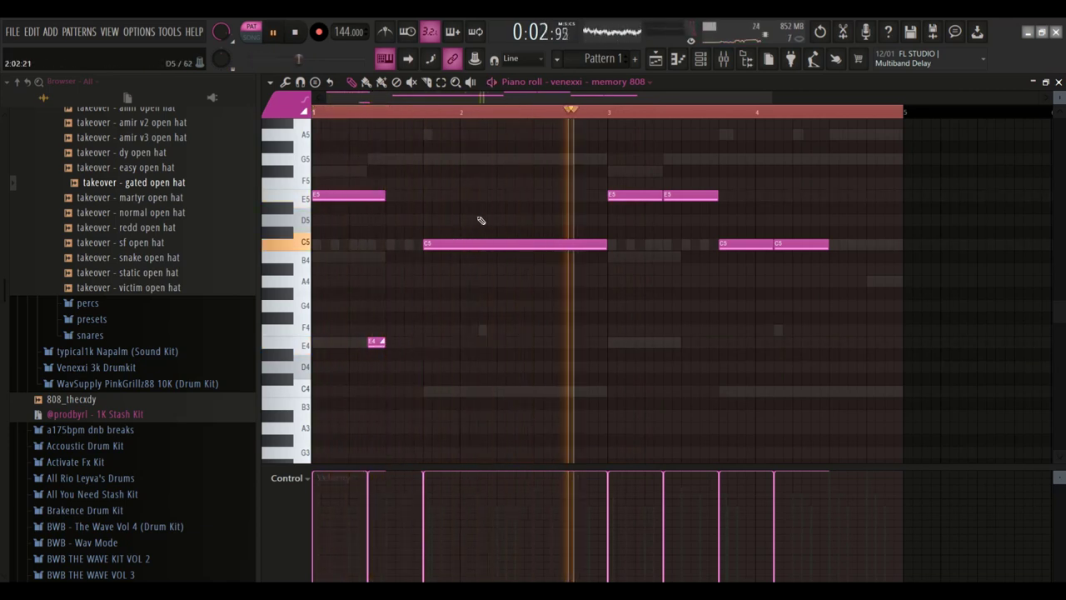
Step: Audition the Takeover amir open hat and Venexxi 3k Drumkit open hats such as mafia, talk2em, tearout, manga and drich cym
key(F6)
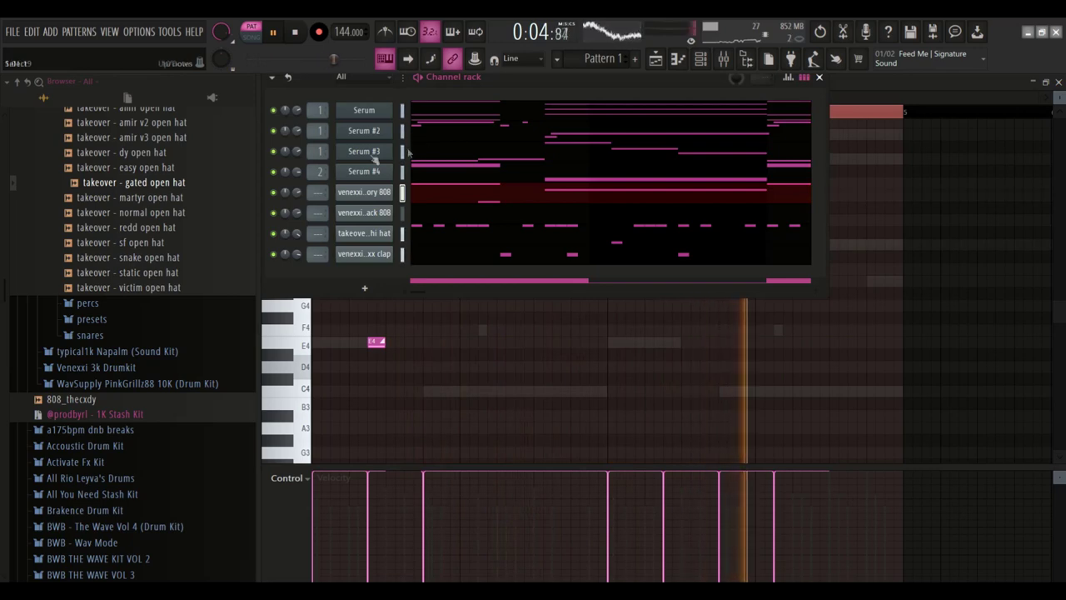
scroll(171, 164, up, 3)
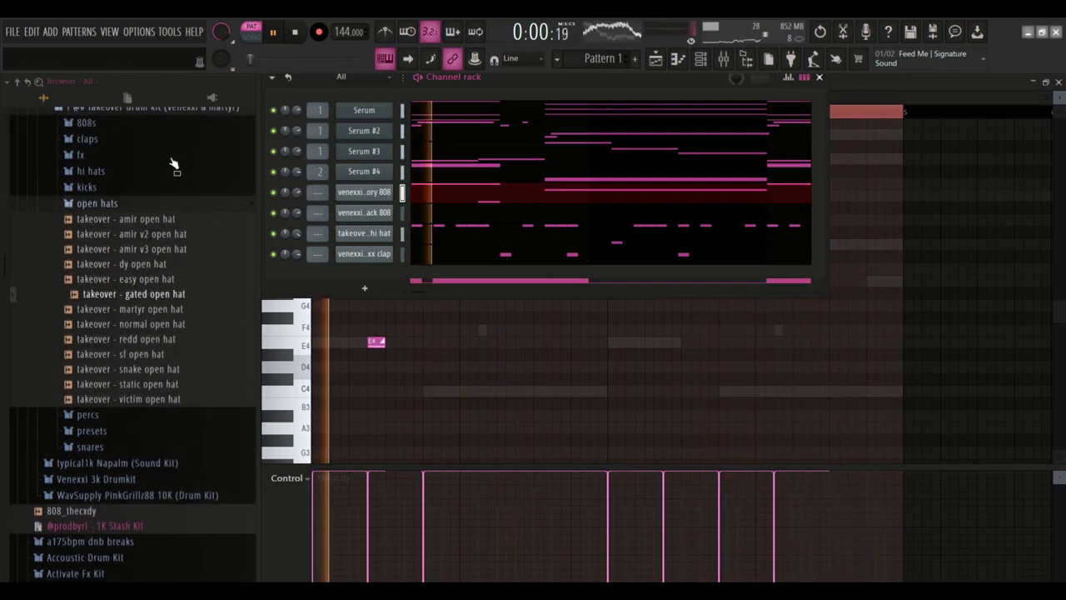
key(space)
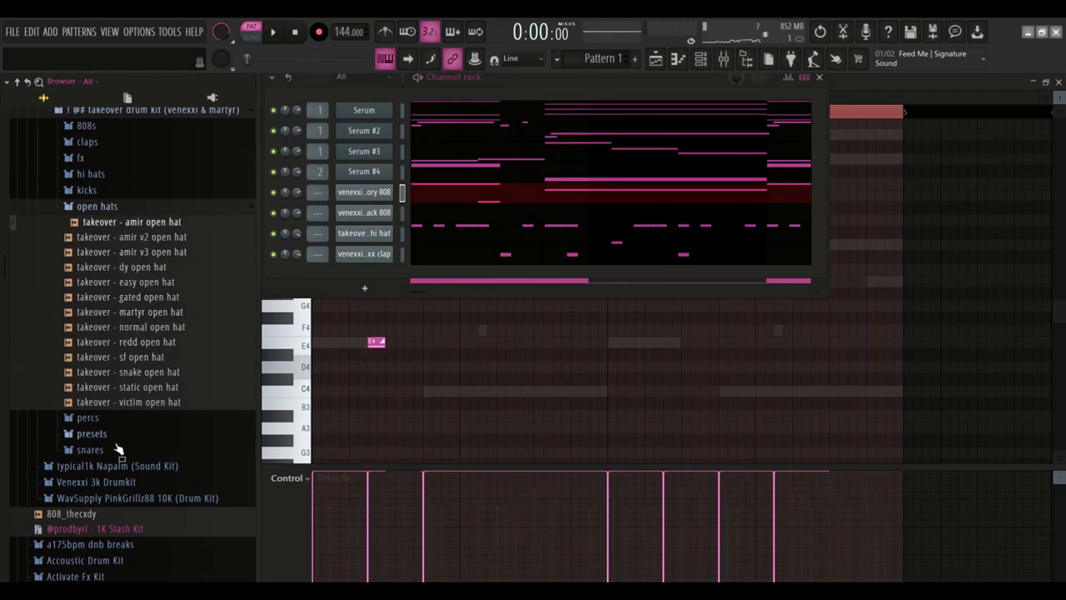
click(123, 481)
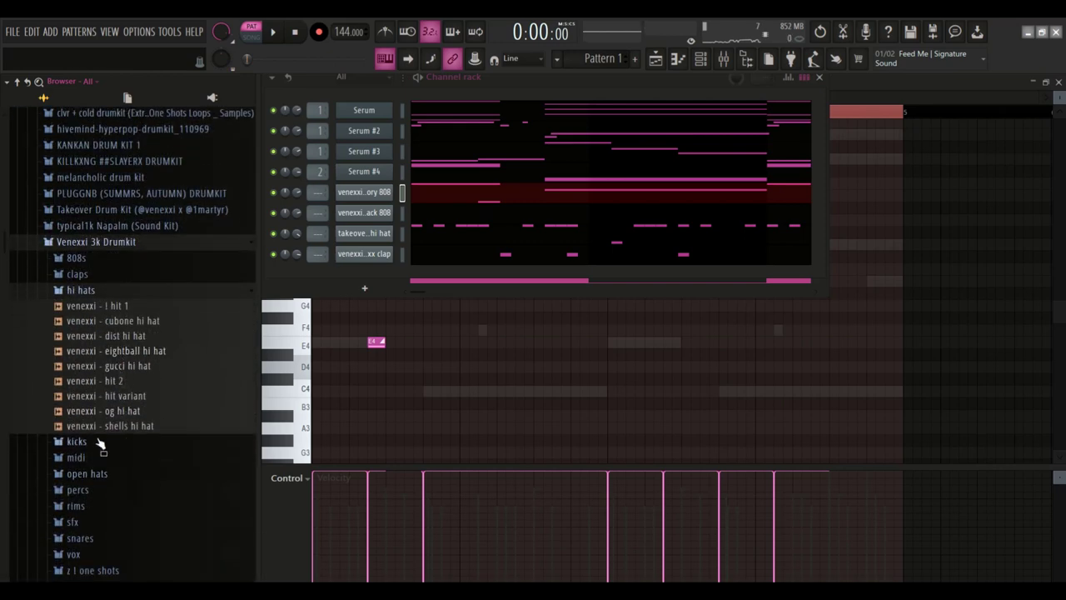
click(87, 472)
click(129, 444)
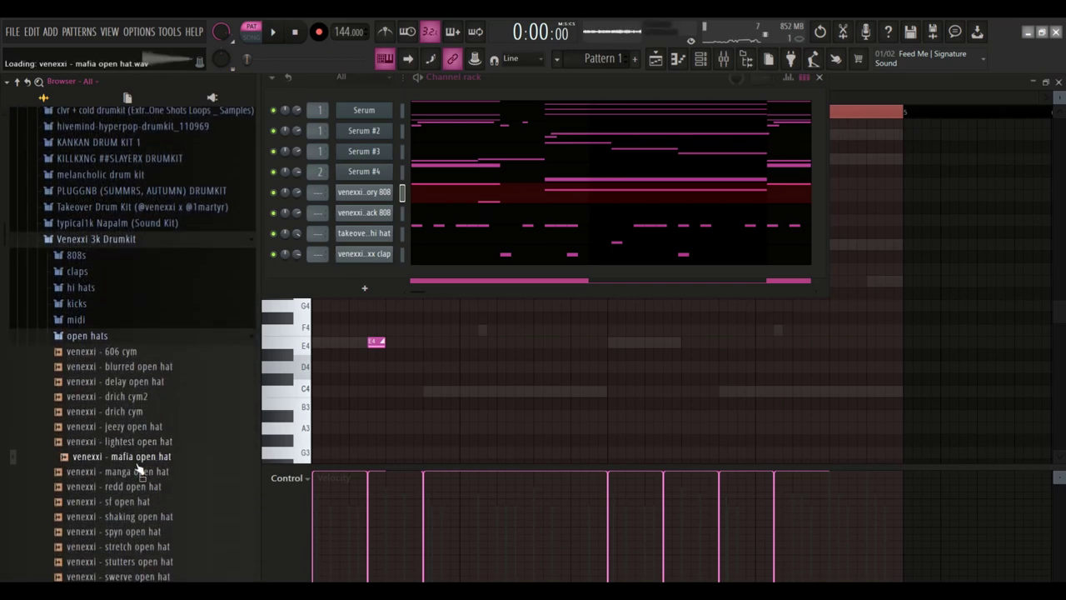
scroll(141, 472, down, 3)
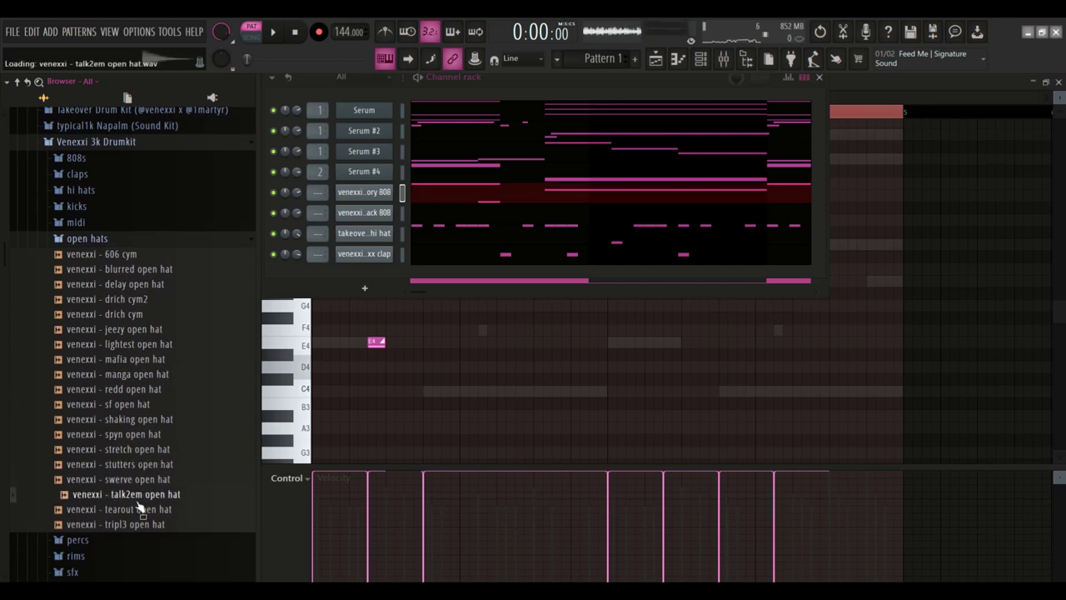
click(132, 510)
click(146, 375)
click(135, 315)
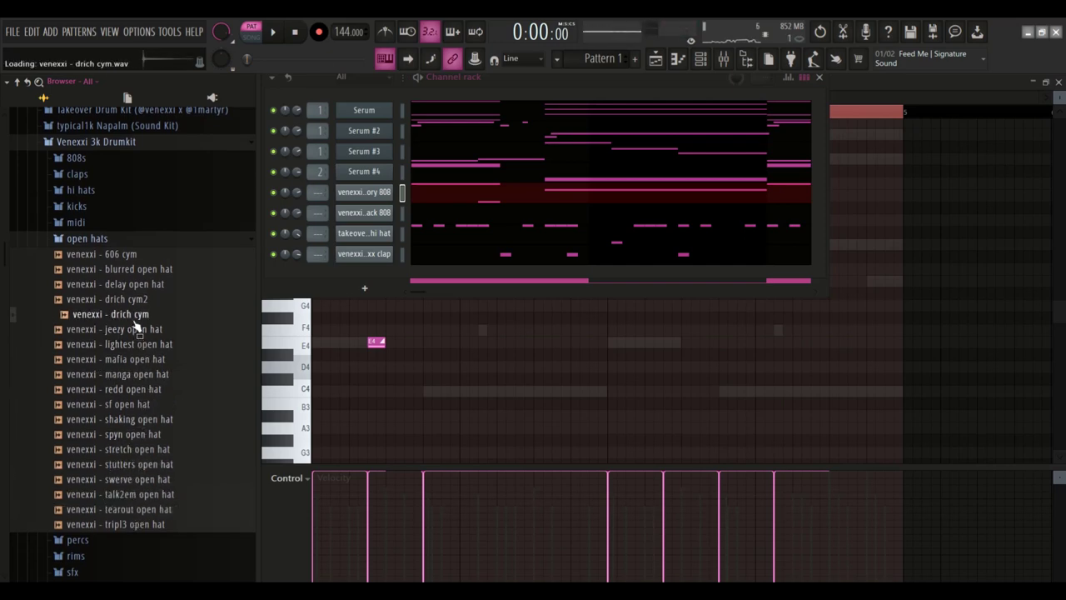
Step: Add the mint open hat from the 1K Stash Kit's open hats folder as a new channel and play the pattern
scroll(137, 325, up, 5)
scroll(135, 320, up, 3)
click(129, 293)
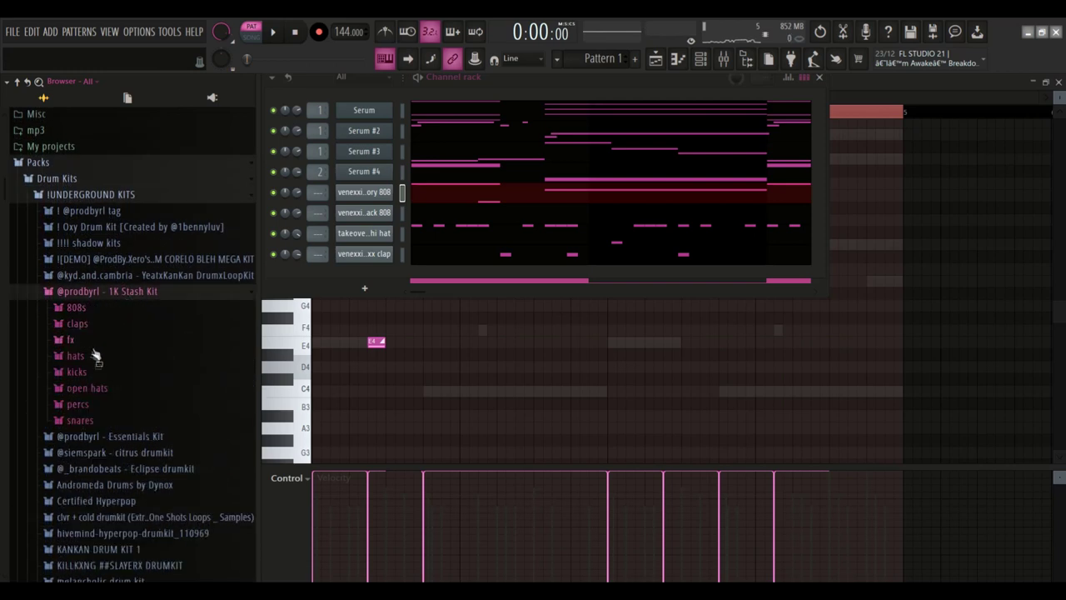
click(87, 389)
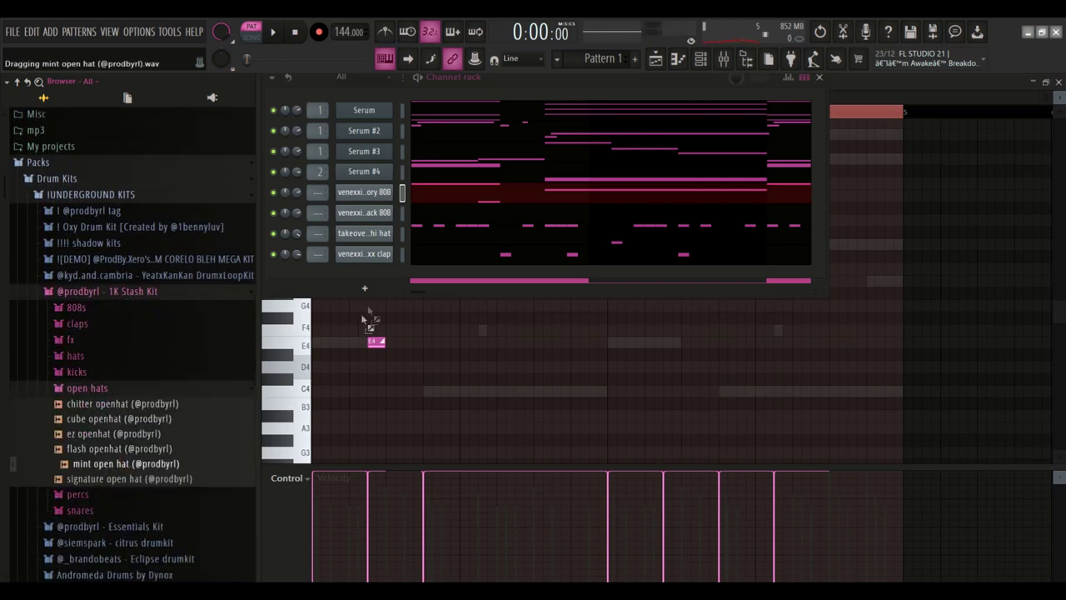
drag(373, 289, 372, 292)
key(space)
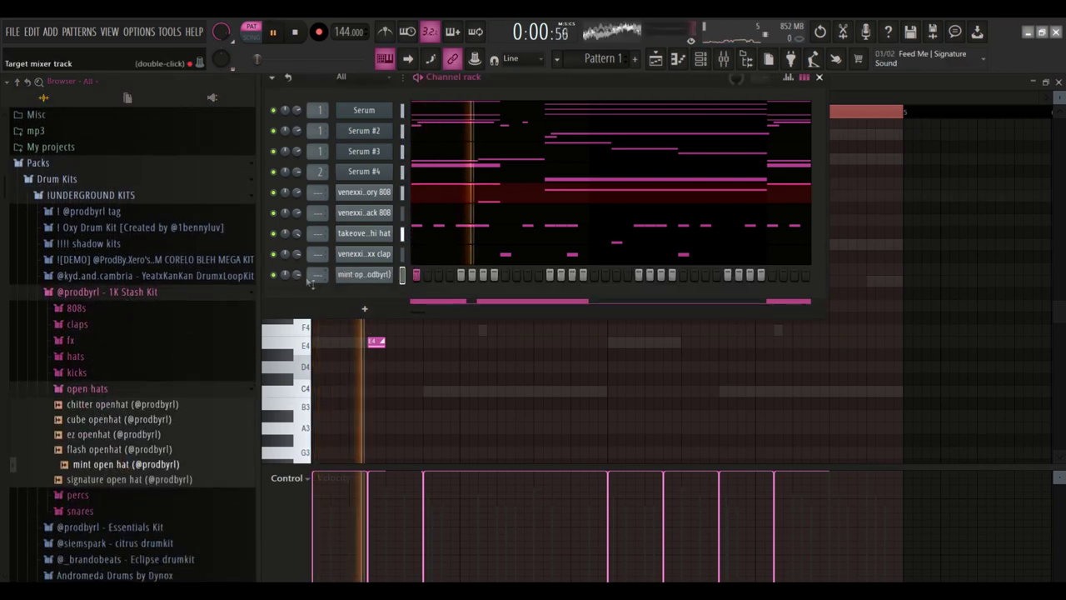
Step: Add the cube openhat from the same folder as another new channel and open its piano roll
click(122, 421)
drag(123, 419, 376, 296)
right_click(376, 296)
click(421, 295)
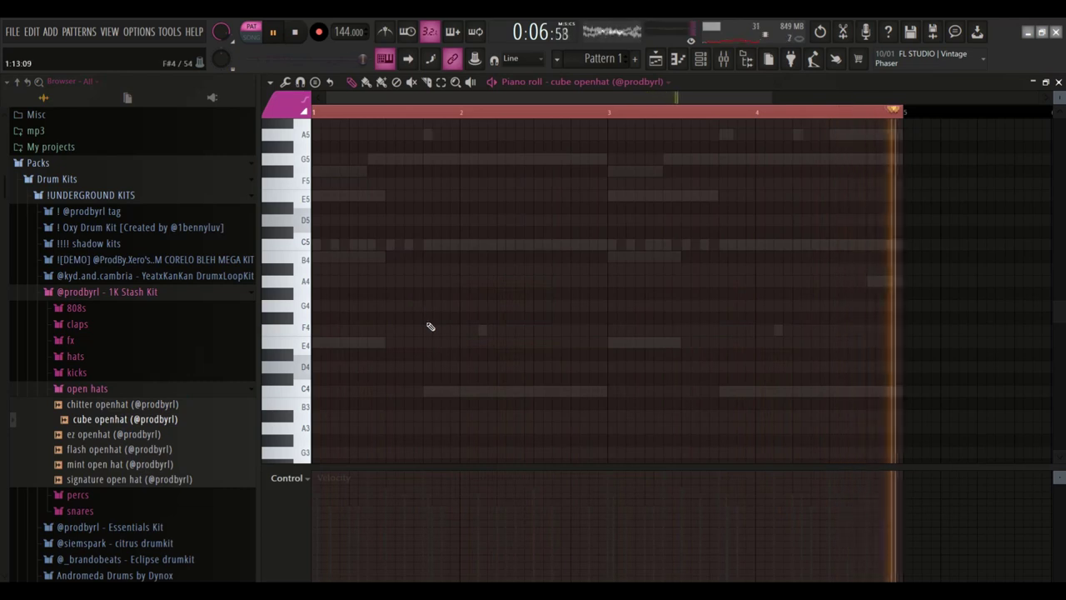
Step: Place two-step, non-slide C5 cube openhat notes at step 5 of bars 2 and 4 and lower both velocities
click(502, 244)
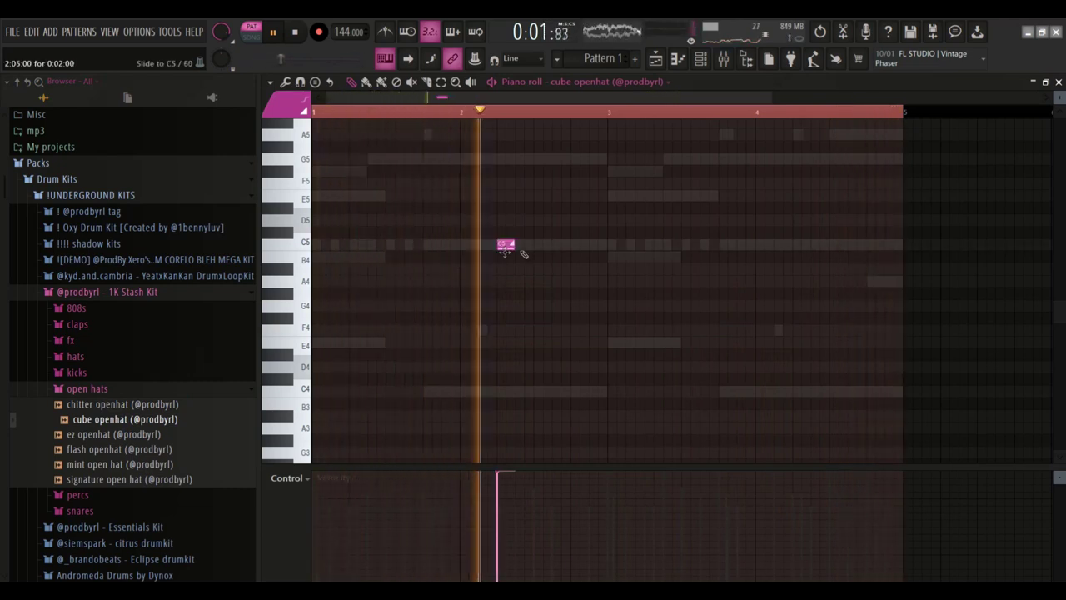
click(833, 243)
right_click(836, 245)
click(282, 112)
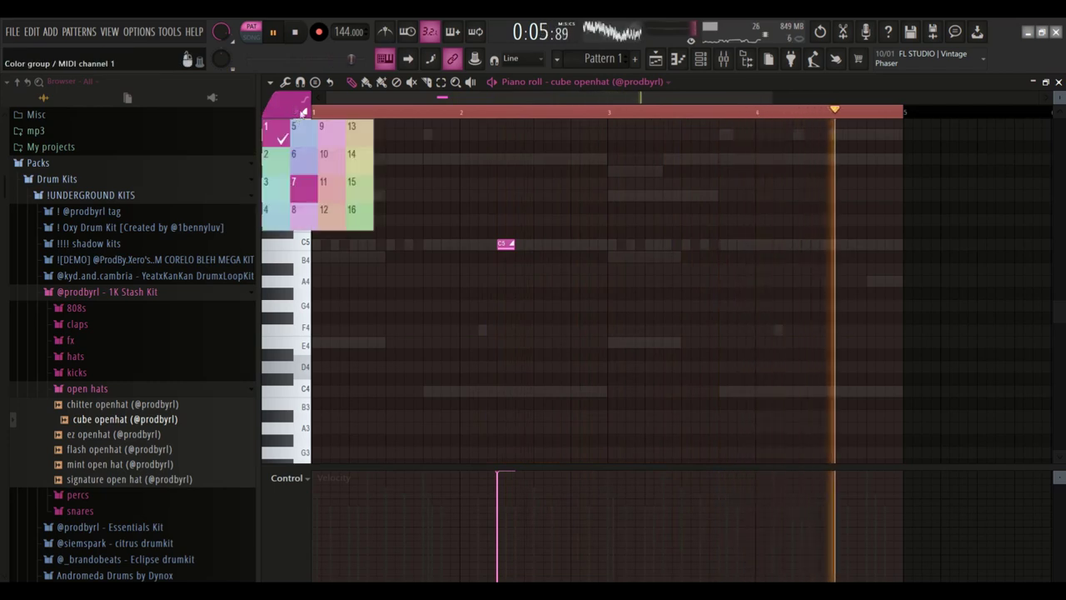
click(303, 111)
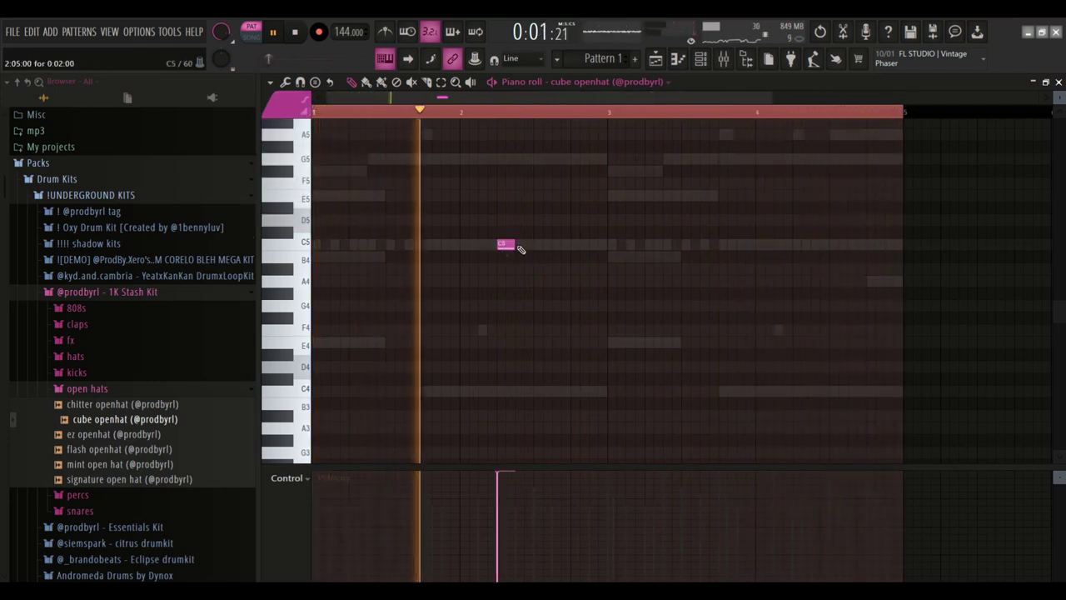
click(797, 249)
key(ctrl+a)
scroll(789, 236, down, 6)
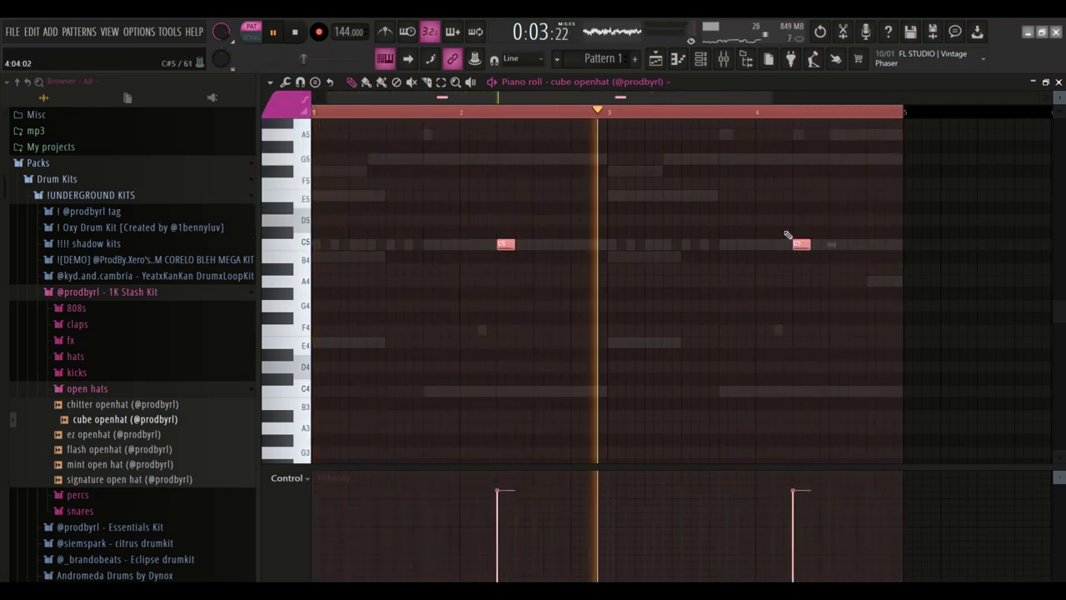
Step: Lower the cube openhat channel's volume slightly in the channel rack
click(700, 59)
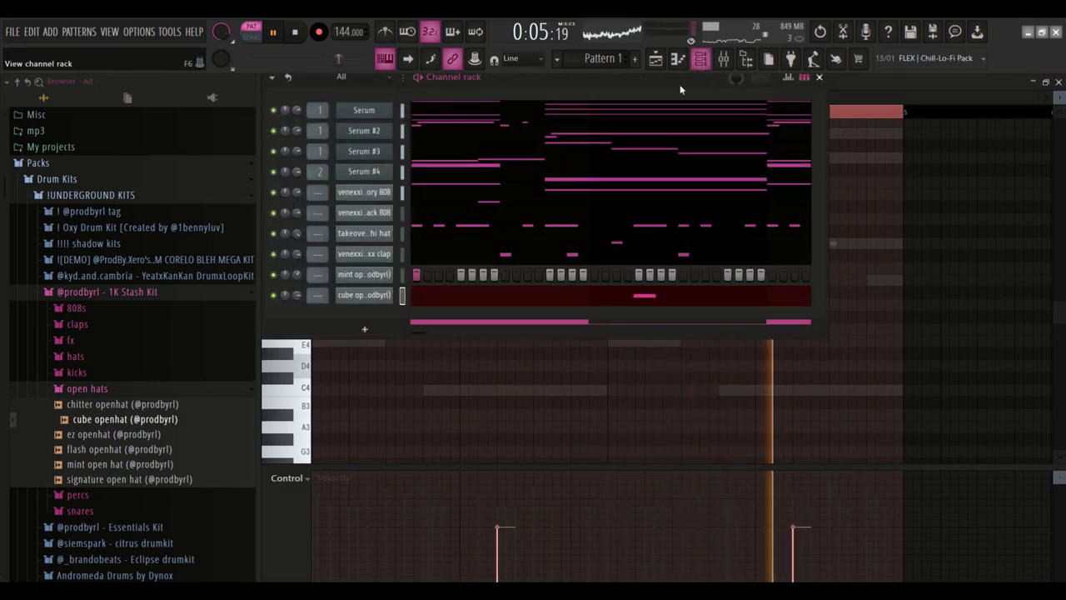
drag(296, 294, 297, 309)
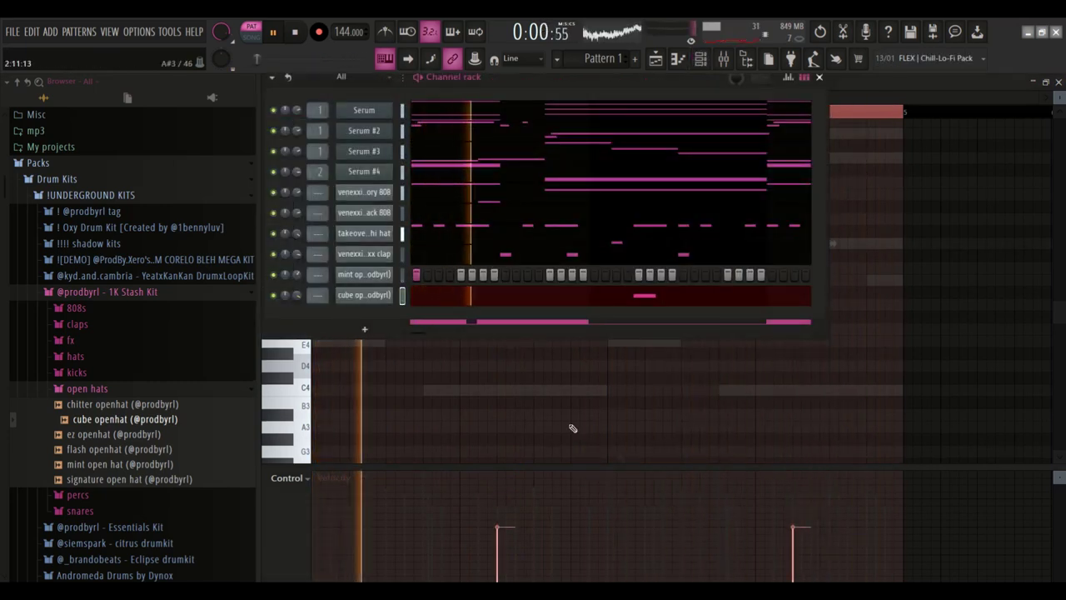
ctrl+click(630, 447)
Step: Open the playlist and split Pattern 1 by channel into separate patterns
key(F5)
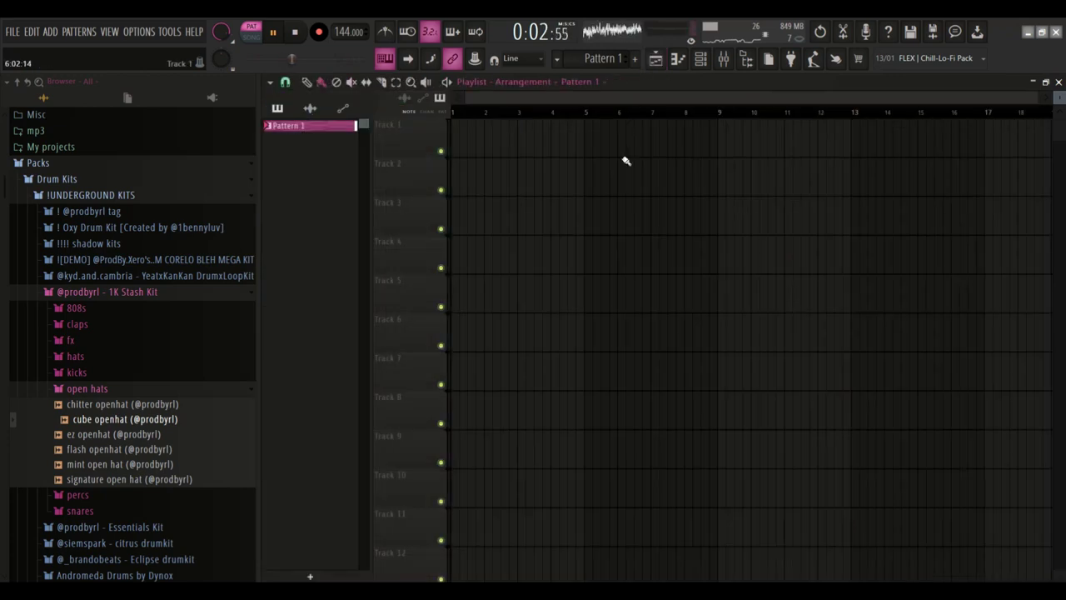
click(616, 158)
right_click(642, 160)
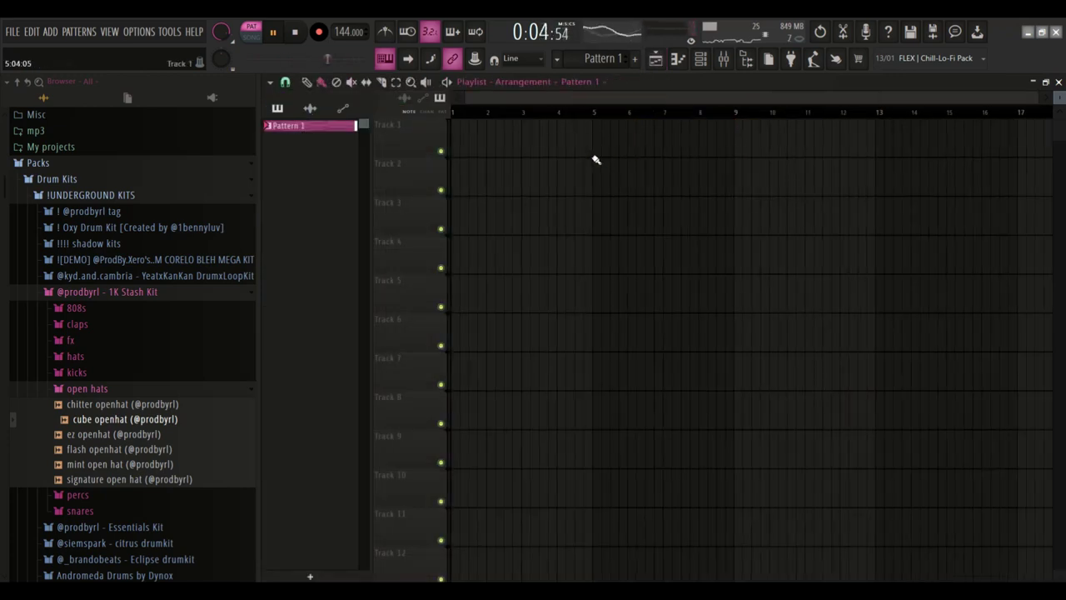
right_click(322, 133)
click(361, 338)
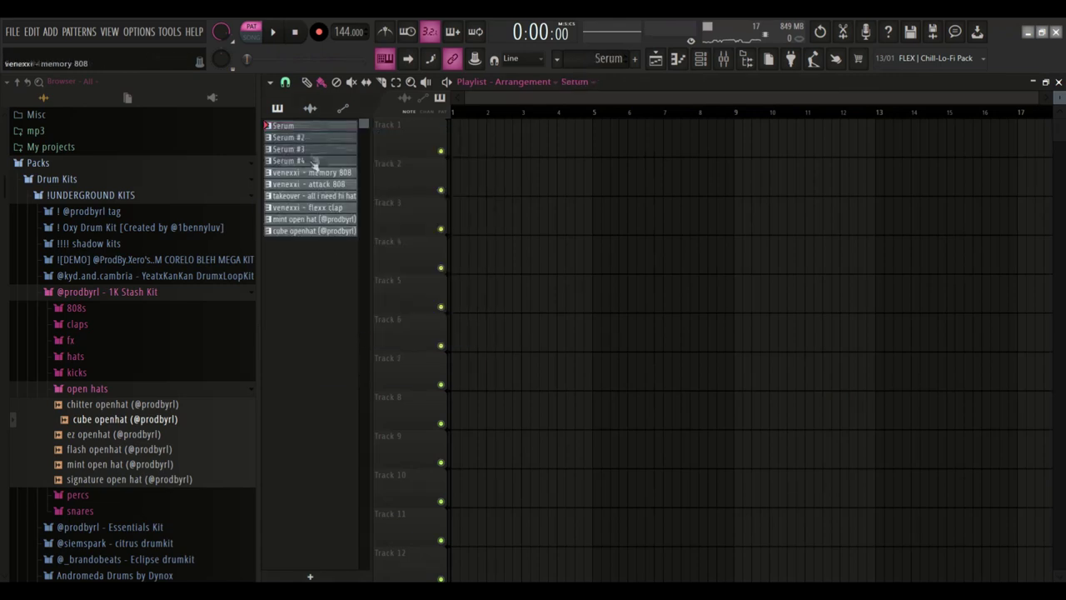
Step: Lay the ten split patterns on Tracks 1 to 10 from bar 1 and duplicate them seven times to fill 32 bars in song mode
click(303, 232)
drag(321, 132, 456, 140)
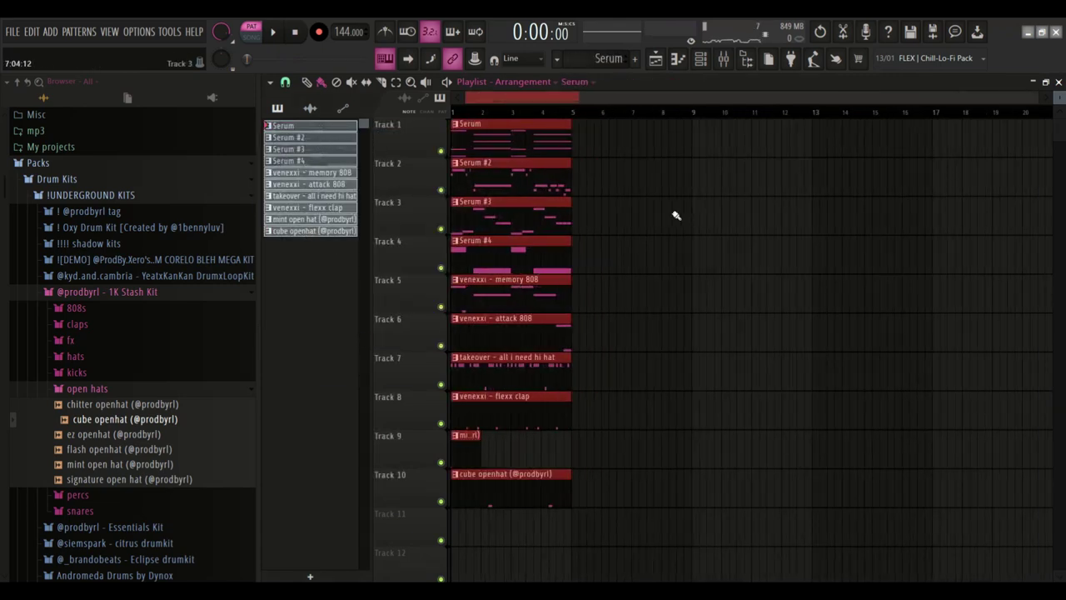
key(ctrl+b)
key(ctrl+b)
key(ctrl+b)
key(ctrl+b)
key(ctrl+b)
key(ctrl+b)
key(ctrl+b)
scroll(674, 214, down, 4)
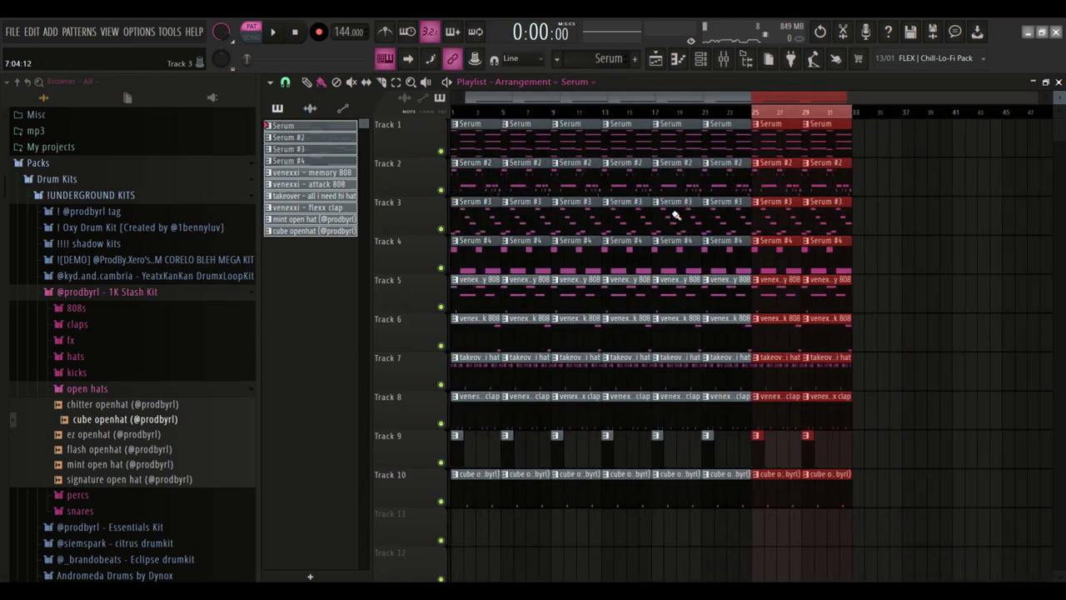
key(l)
click(613, 114)
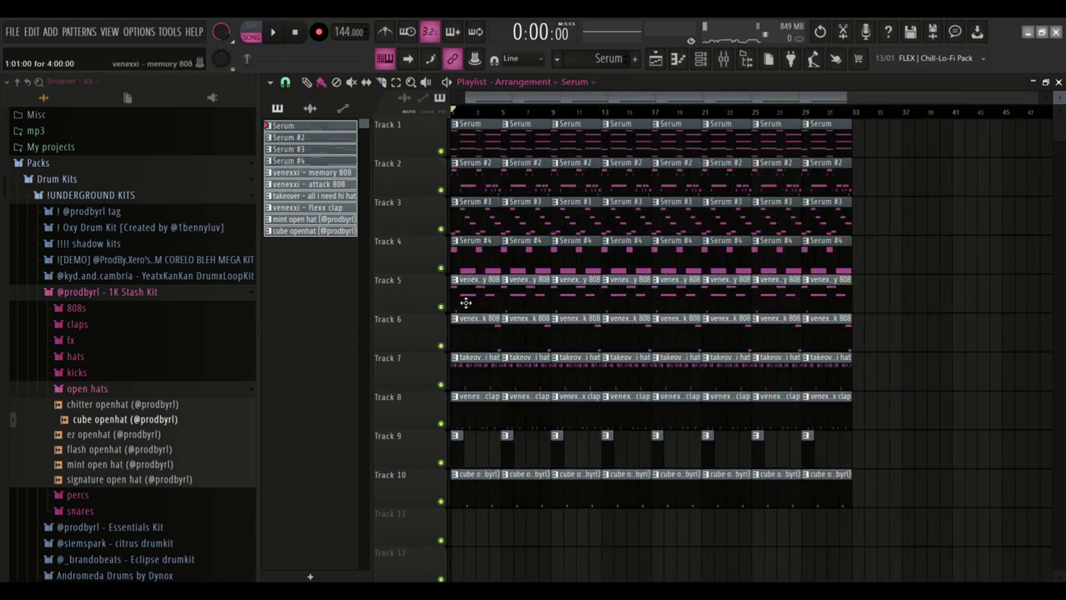
Step: Trim the first 808, hi hat, clap and cube openhat clips to start at bar 3, and delete the first mint open hat clip
scroll(465, 303, up, 3)
scroll(475, 306, left, 1)
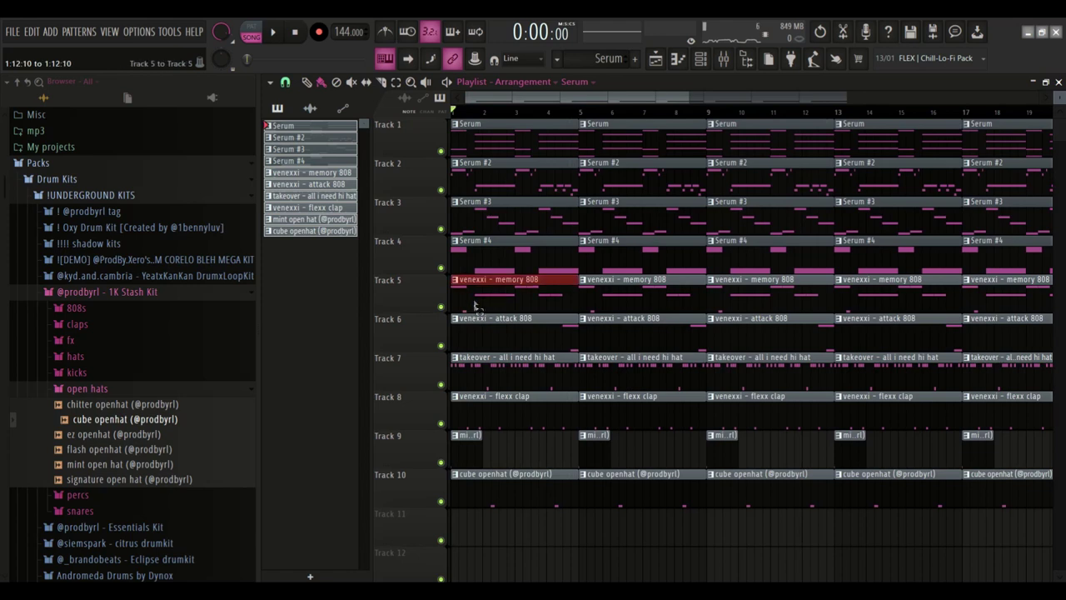
drag(477, 307, 474, 500)
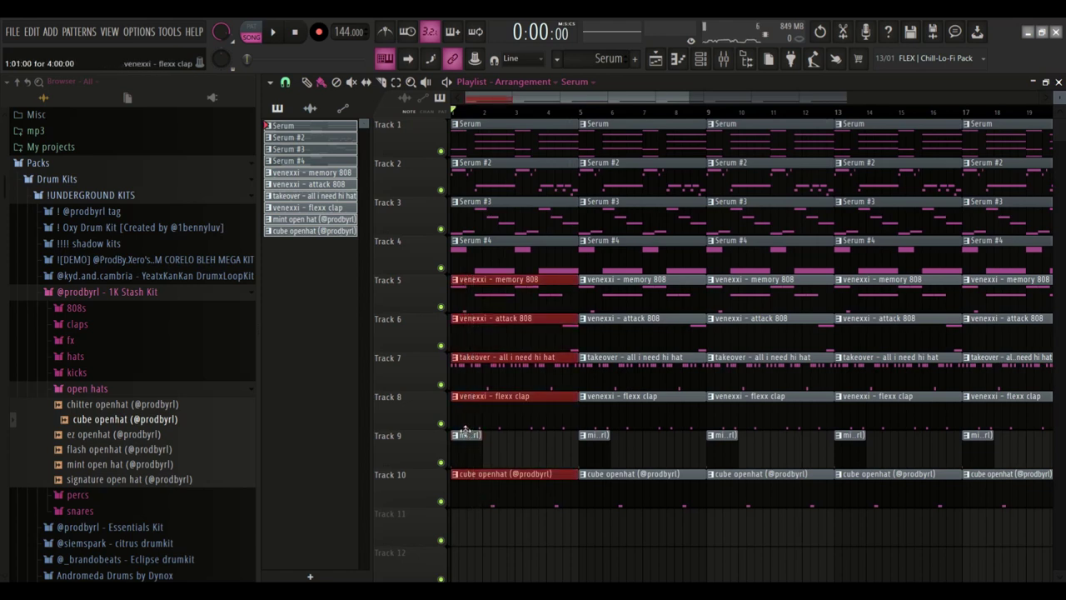
drag(463, 424, 527, 419)
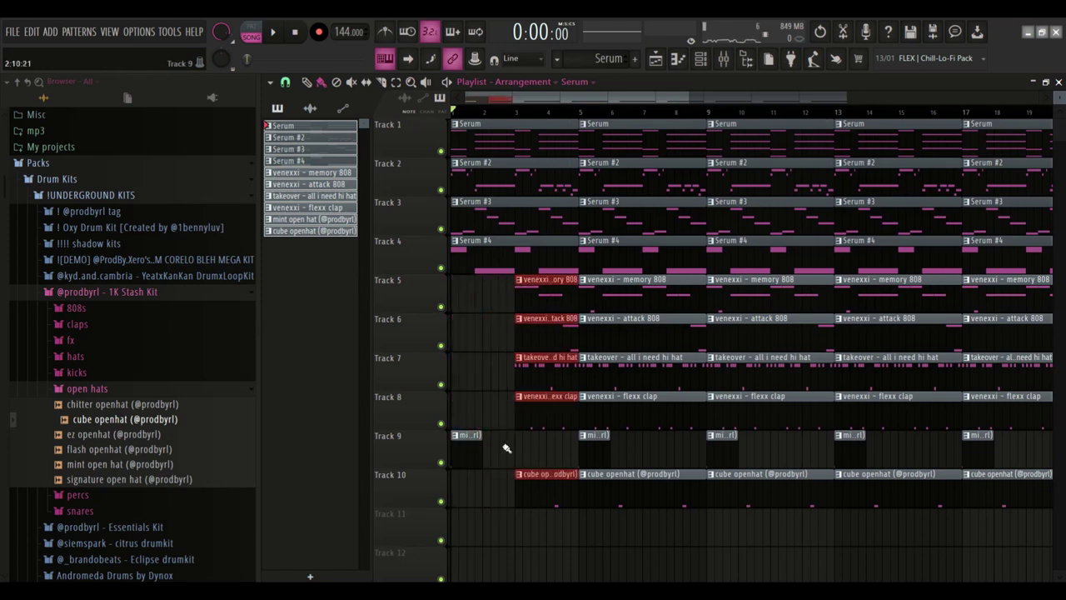
right_click(466, 446)
Step: Automate the mix level of Insert 1's Fruity parametric EQ 2, holding it at minimum until bar 3 and at full from there
click(723, 59)
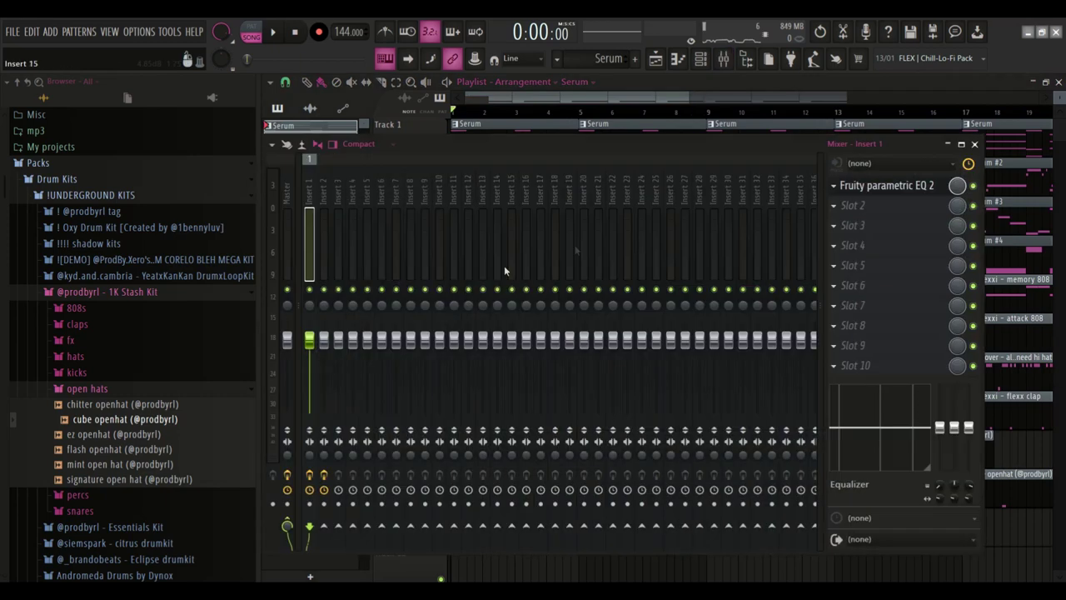
right_click(957, 184)
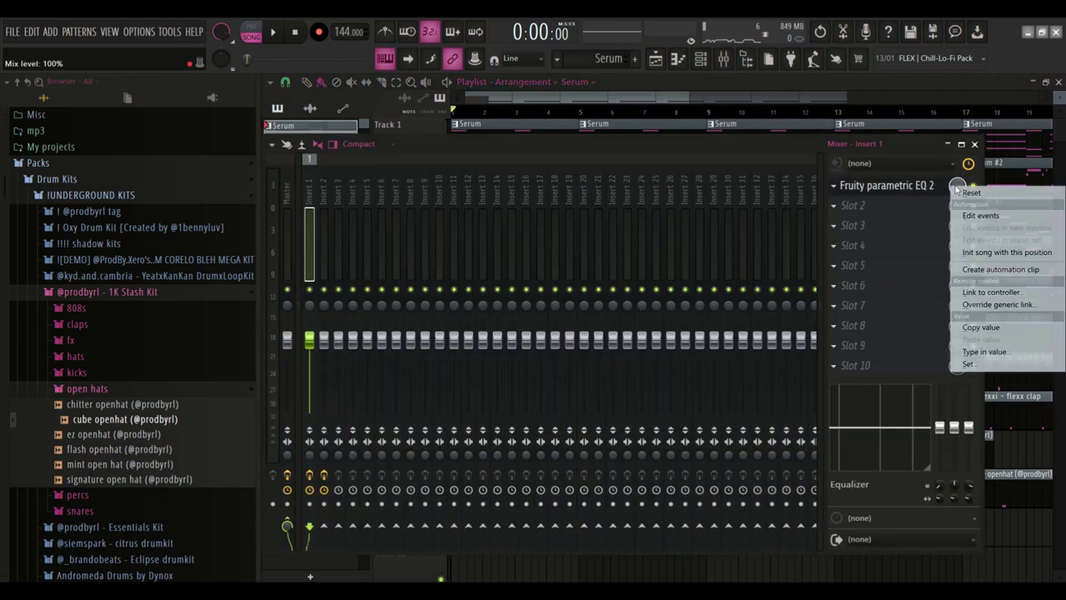
click(999, 272)
click(663, 100)
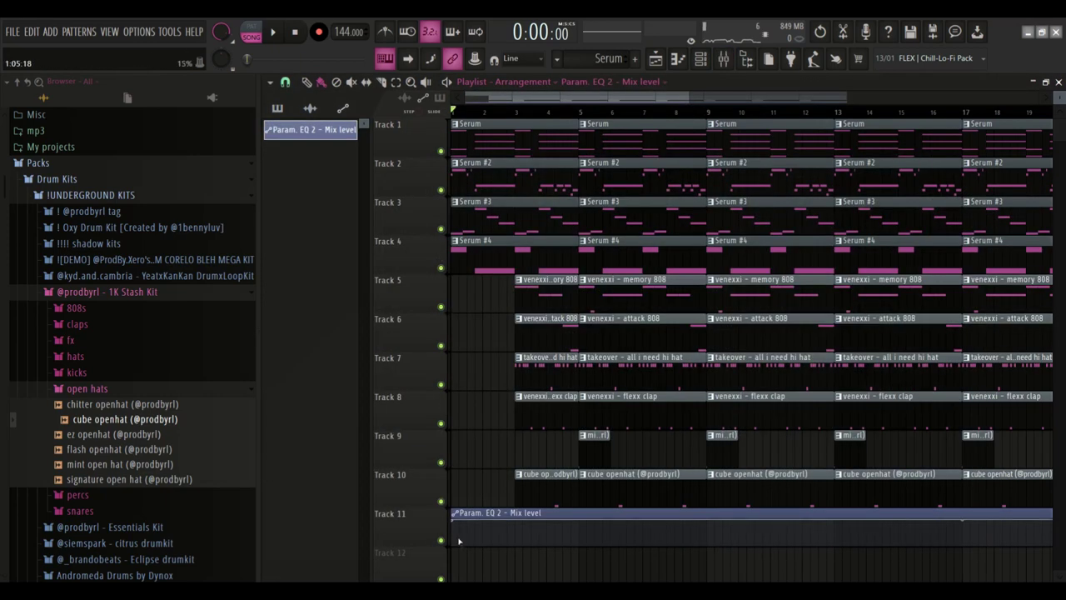
drag(455, 529, 451, 545)
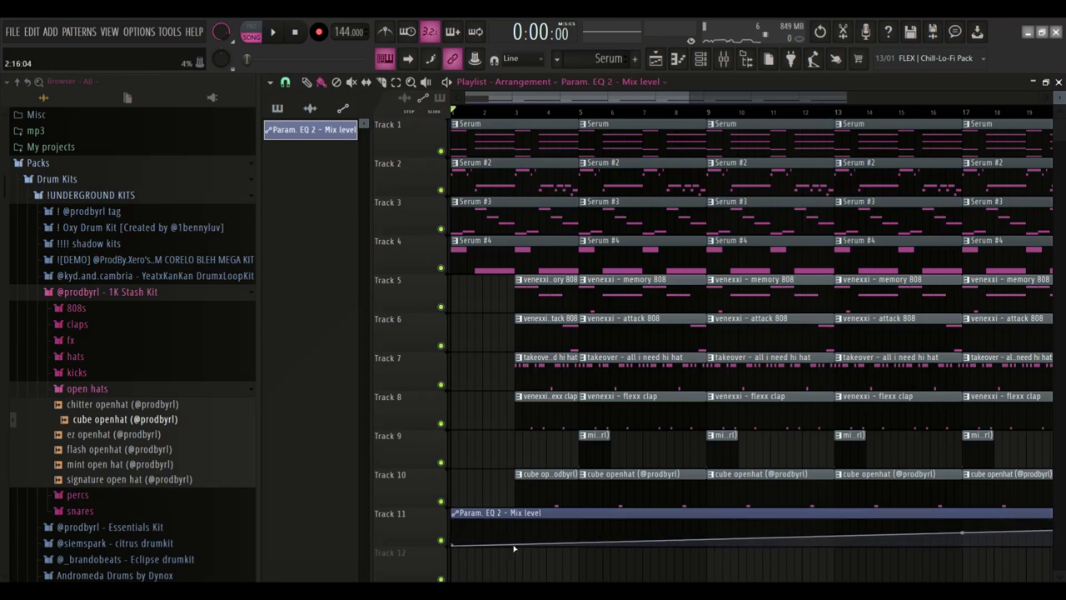
drag(515, 543, 518, 506)
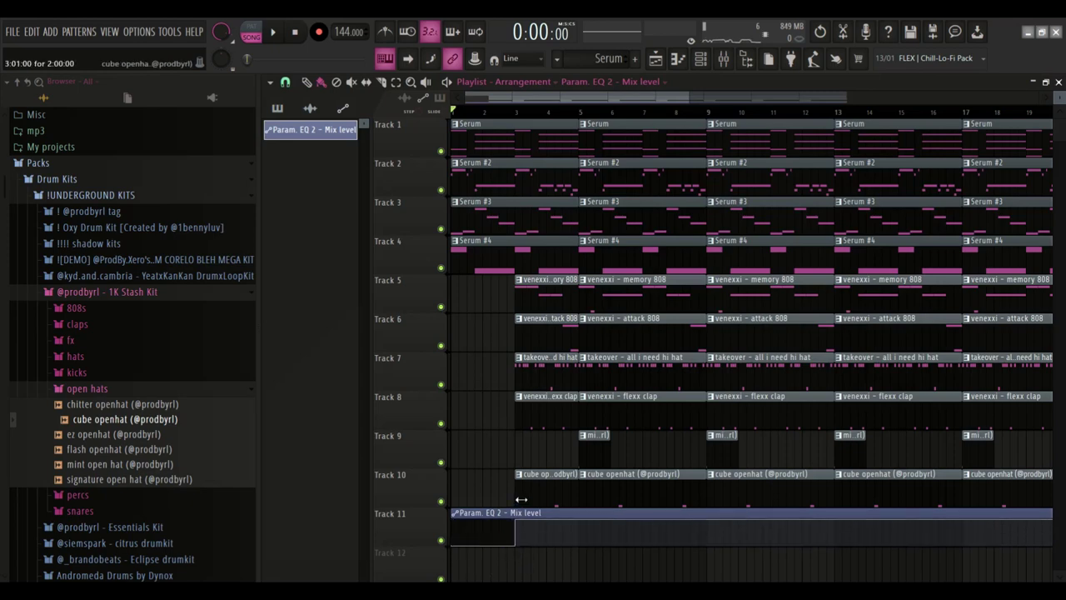
Step: Delete the Serum #2 and cube openhat clips across bars 17 to 24
scroll(521, 499, down, 4)
drag(632, 193, 736, 178)
key(Delete)
click(599, 178)
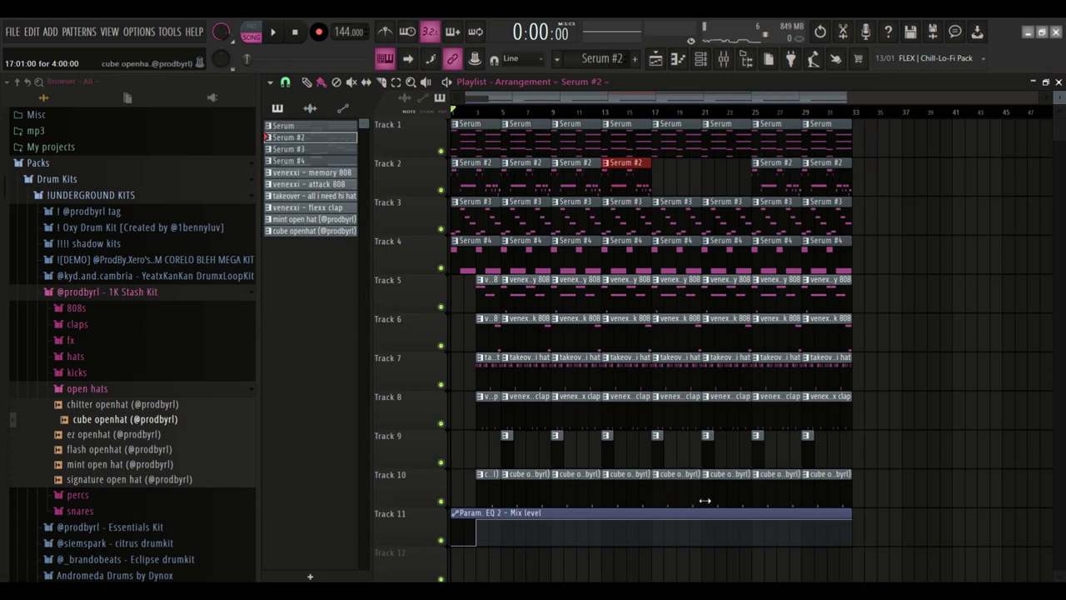
key(Delete)
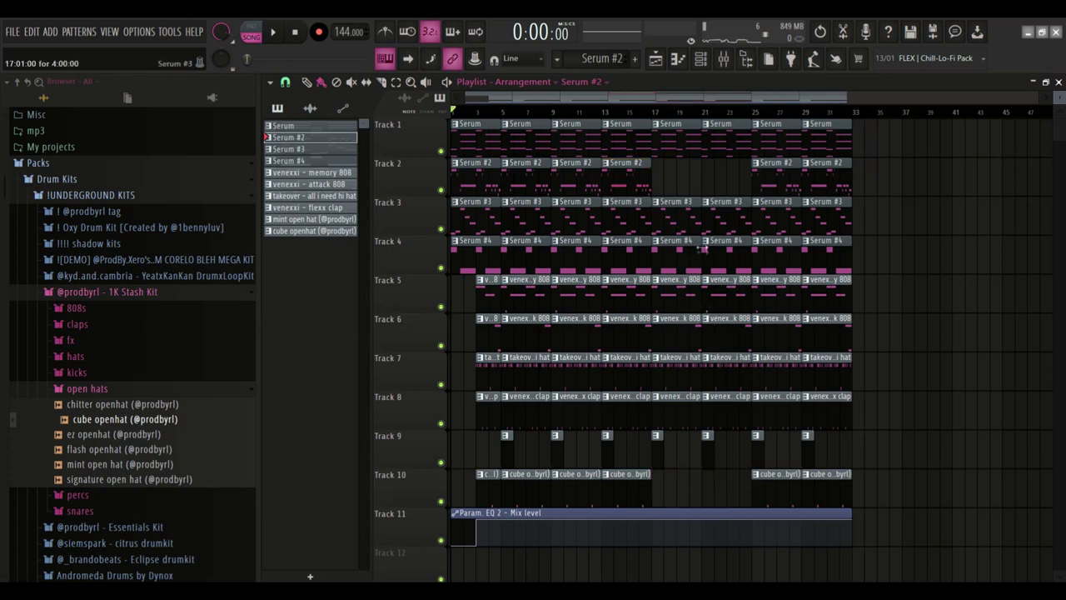
drag(671, 199, 705, 203)
click(706, 198)
right_click(706, 198)
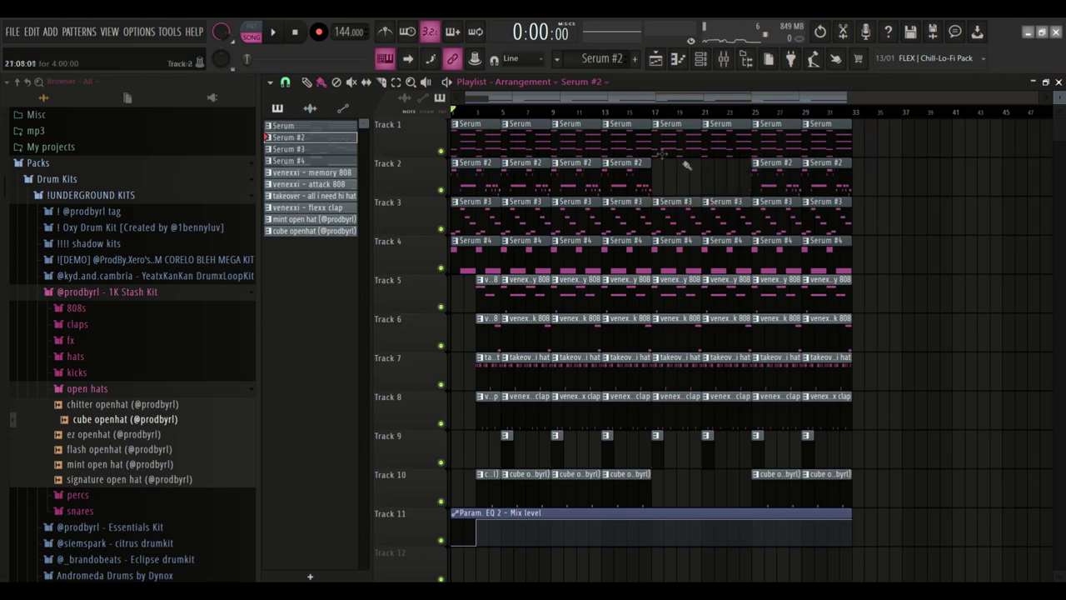
Step: Play the arrangement from the start and review the playlist and channel rack during playback
key(space)
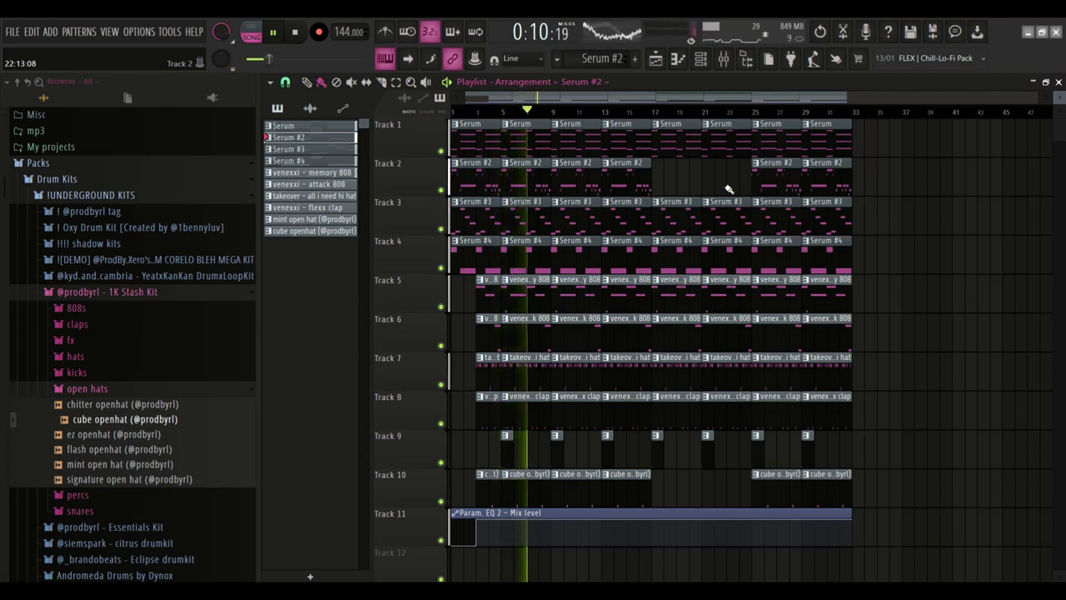
click(707, 68)
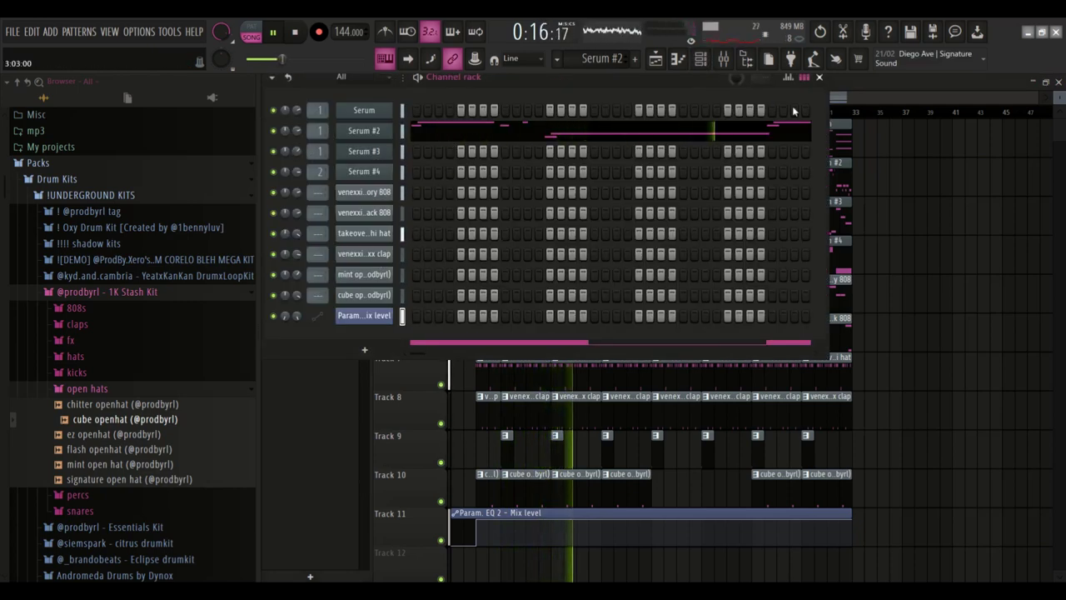
click(658, 61)
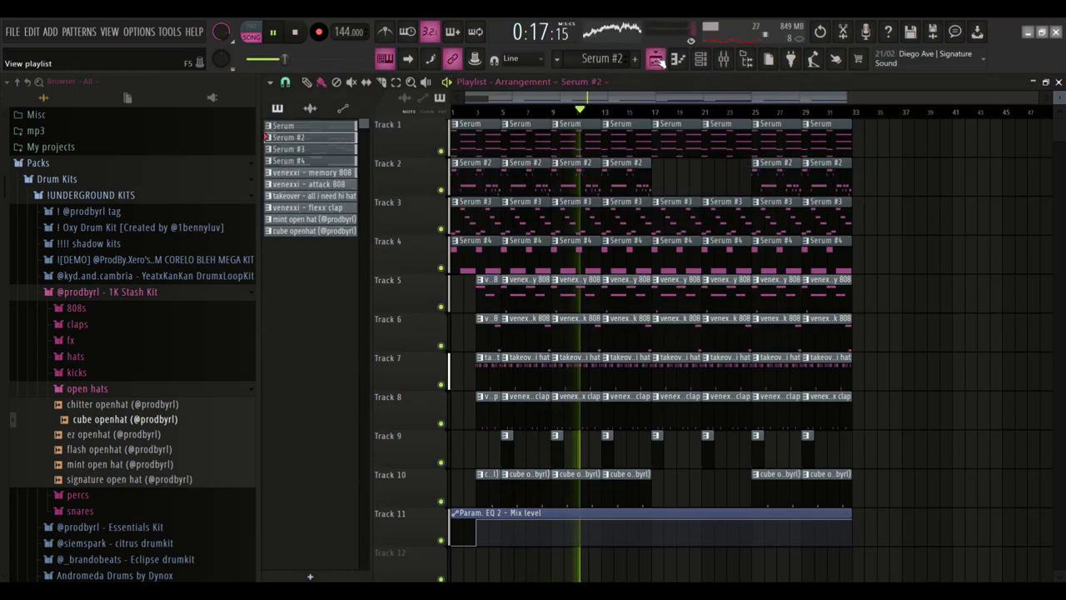
click(705, 193)
right_click(704, 193)
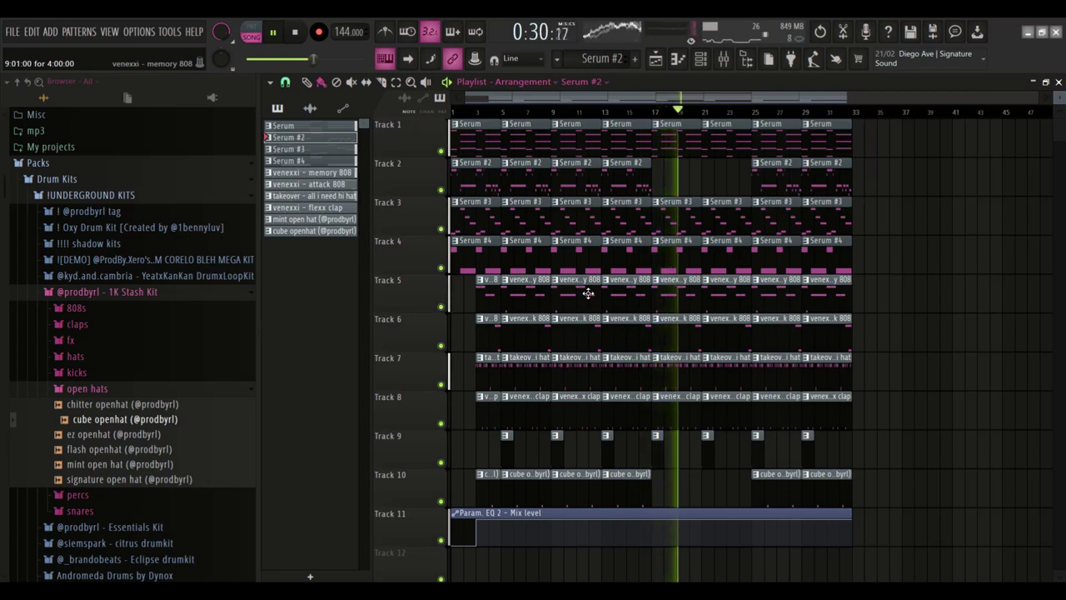
key(F6)
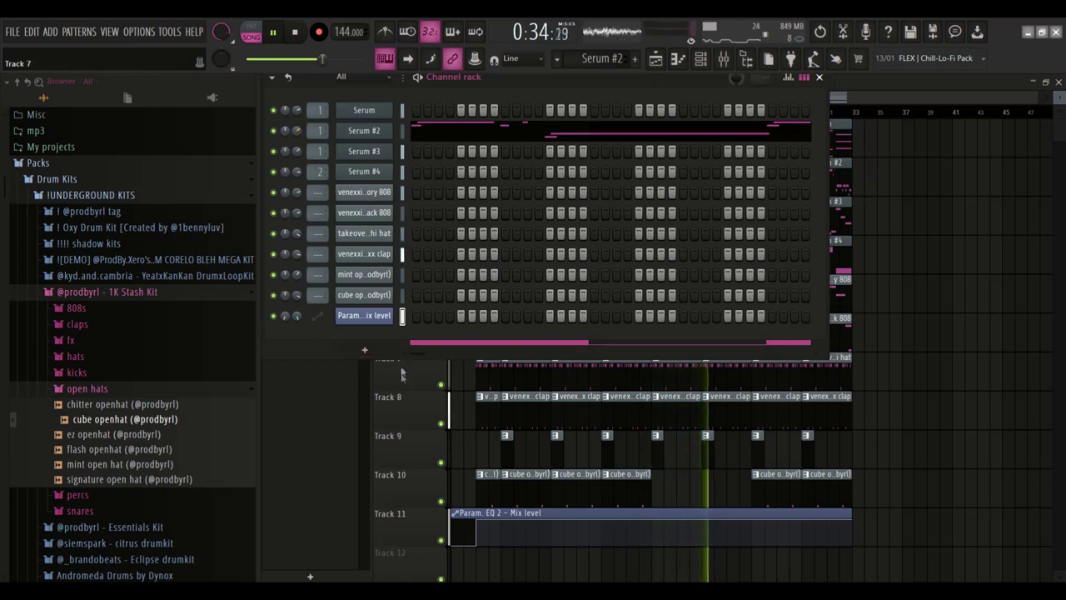
key(F6)
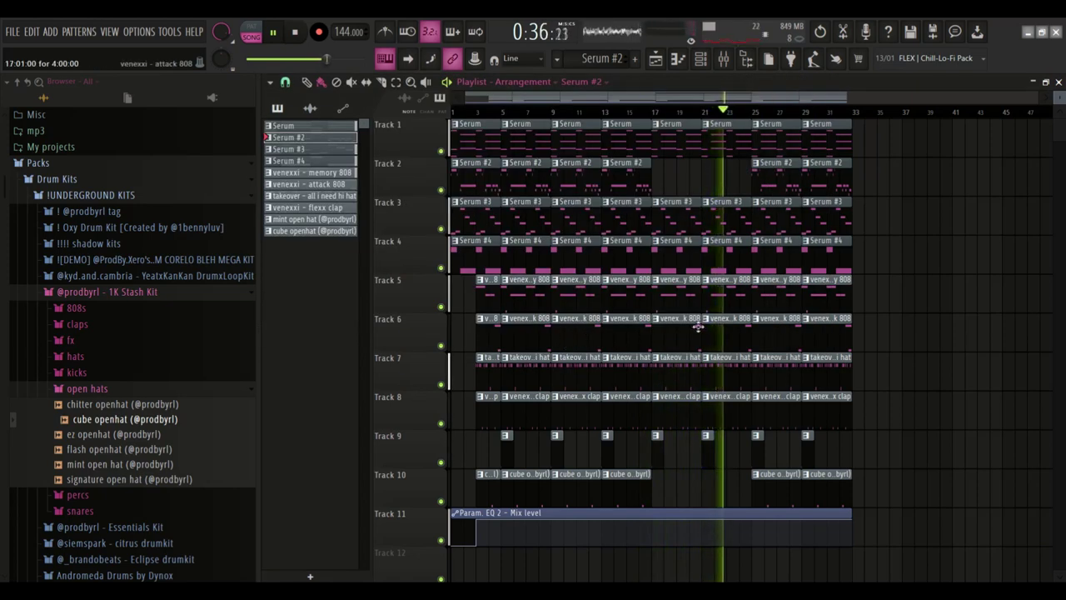